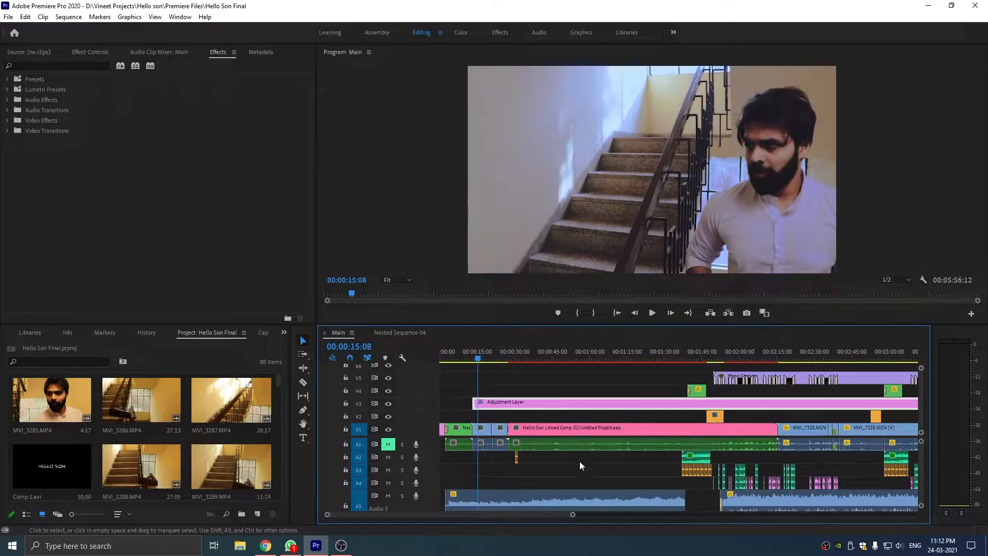
- Survey the Main sequence's tracks through to the end, moving the playhead to the closing title at 00:05:36:14
{"action": "scroll", "coordinate": [580, 462], "scroll_direction": "down", "scroll_amount": 11}
{"action": "scroll", "coordinate": [661, 451], "scroll_direction": "down", "scroll_amount": 5}
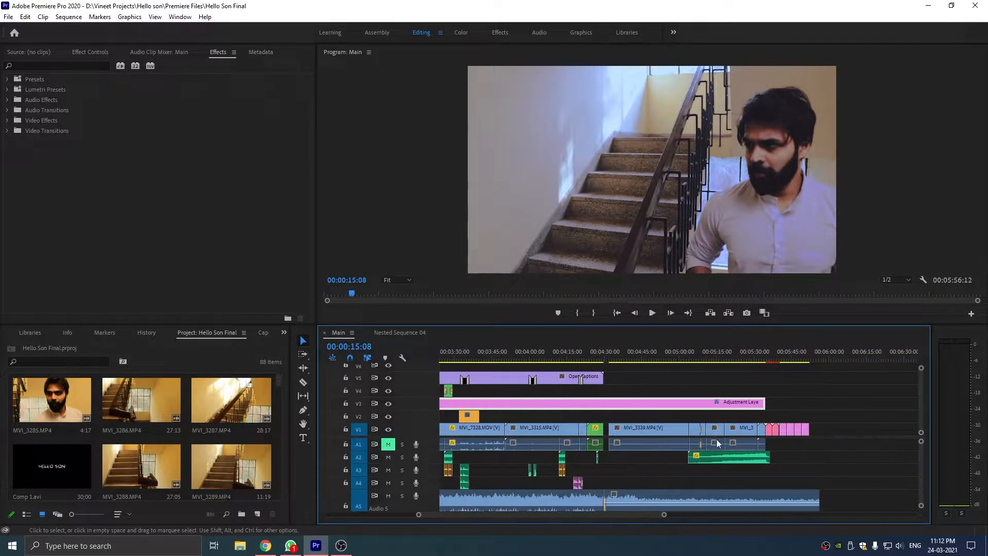
{"action": "left_click_drag", "start_coordinate": [766, 355], "coordinate": [770, 354]}
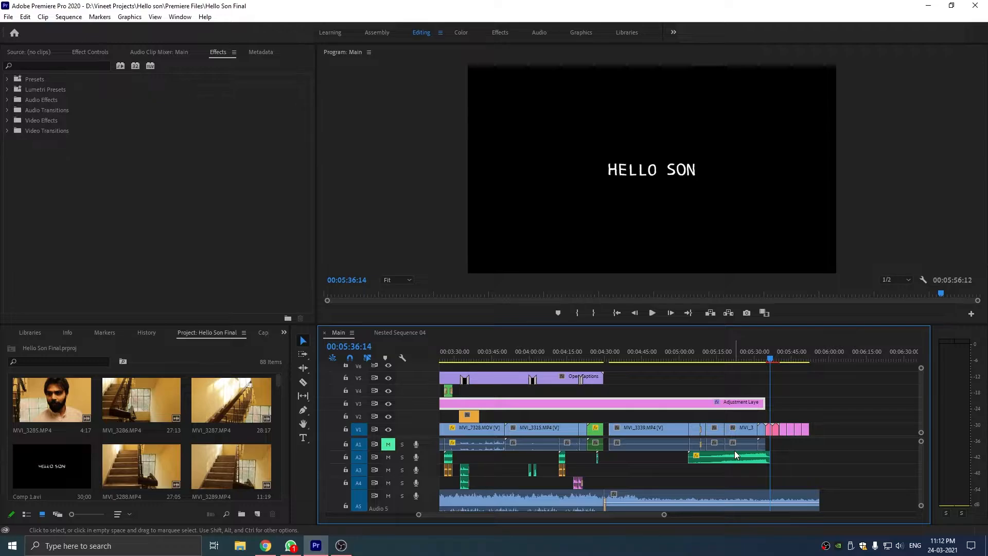
{"action": "mouse_move", "coordinate": [734, 449]}
{"action": "scroll", "coordinate": [626, 483], "scroll_direction": "up", "scroll_amount": 1}
{"action": "scroll", "coordinate": [626, 484], "scroll_direction": "up", "scroll_amount": 10}
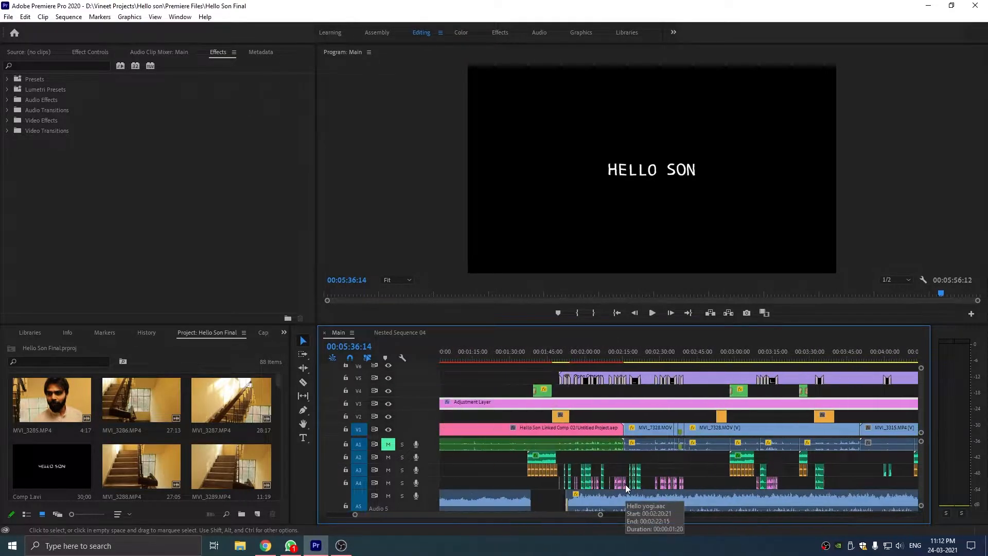
{"action": "scroll", "coordinate": [575, 462], "scroll_direction": "up", "scroll_amount": 2}
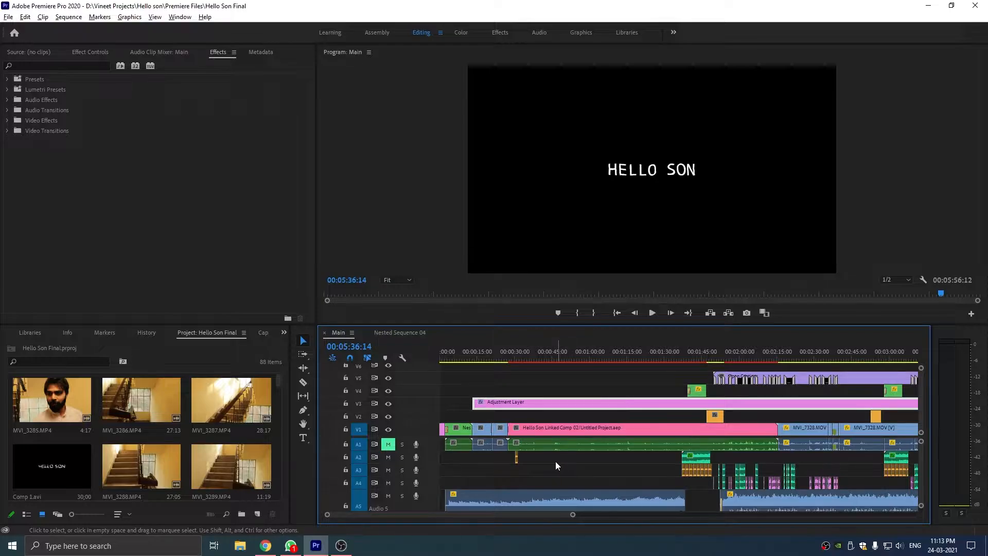
- Play the couch scene around the 30-second mark, through the short orange clip on track A2
{"action": "scroll", "coordinate": [540, 464], "scroll_direction": "up", "scroll_amount": 3, "text": "alt"}
{"action": "scroll", "coordinate": [537, 465], "scroll_direction": "up", "scroll_amount": 5, "text": "alt"}
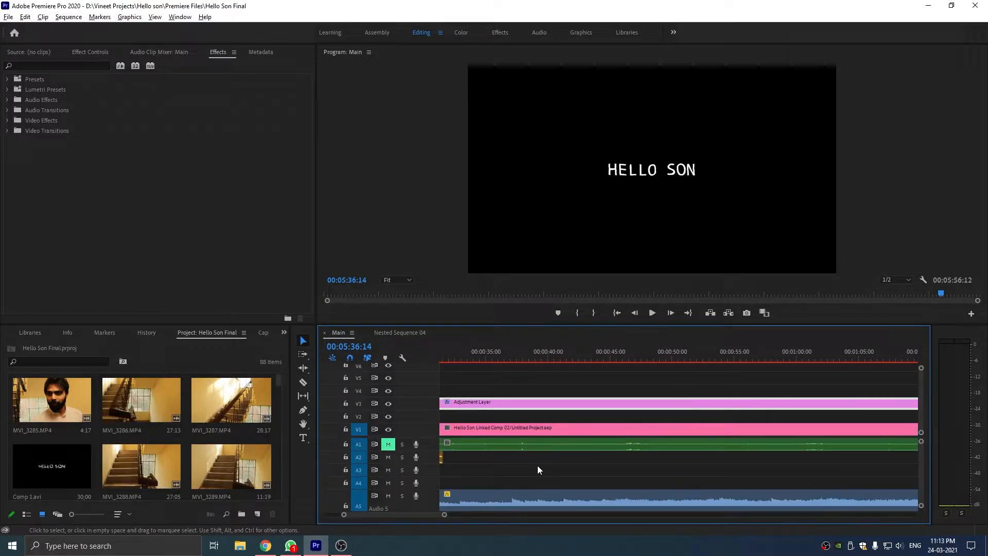
{"action": "left_click", "coordinate": [473, 356]}
{"action": "key", "text": "space"}
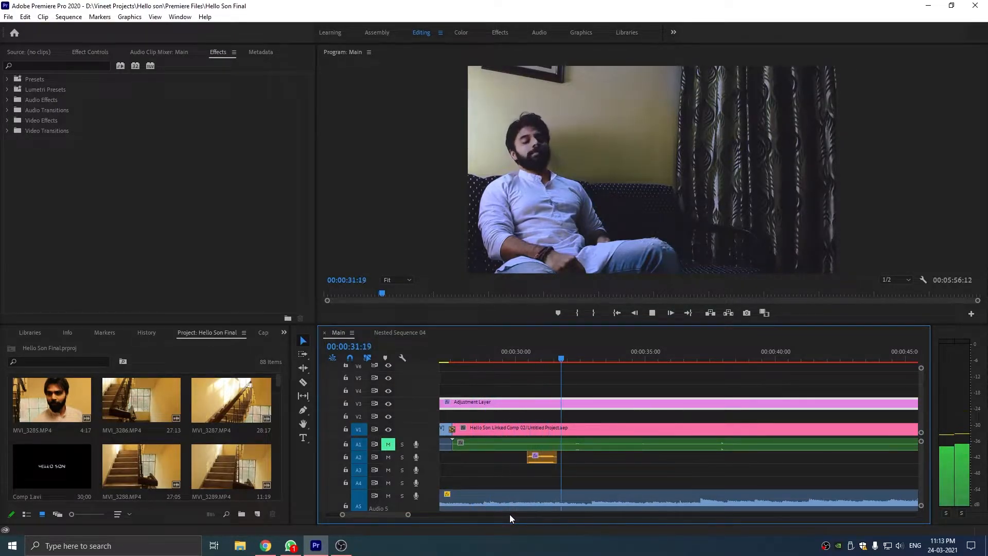
{"action": "key", "text": "space"}
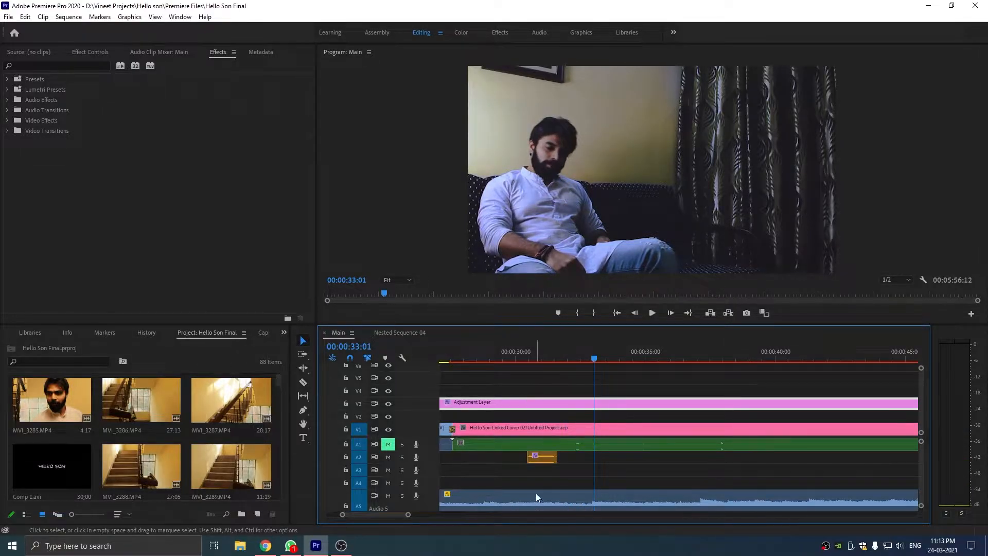
- Select the short vibration clip on track A2 and play the sequence from about 00:00:30:00
{"action": "left_click", "coordinate": [542, 454]}
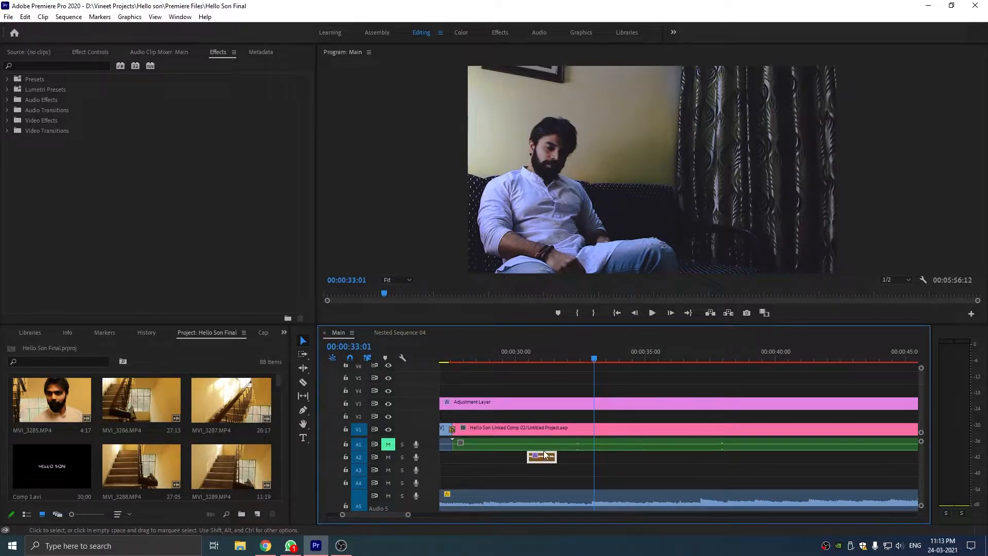
{"action": "left_click", "coordinate": [515, 357]}
{"action": "key", "text": "space"}
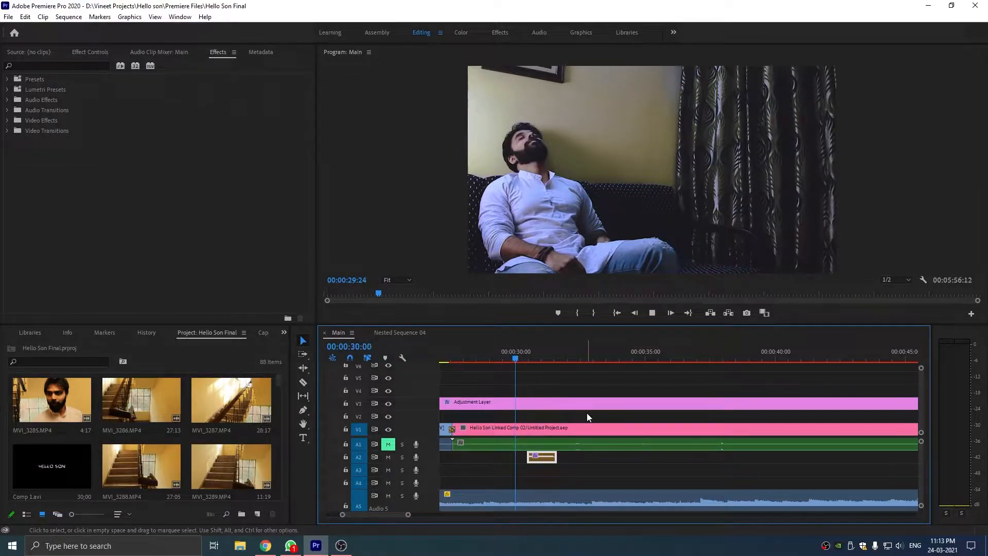
{"action": "key", "text": "space"}
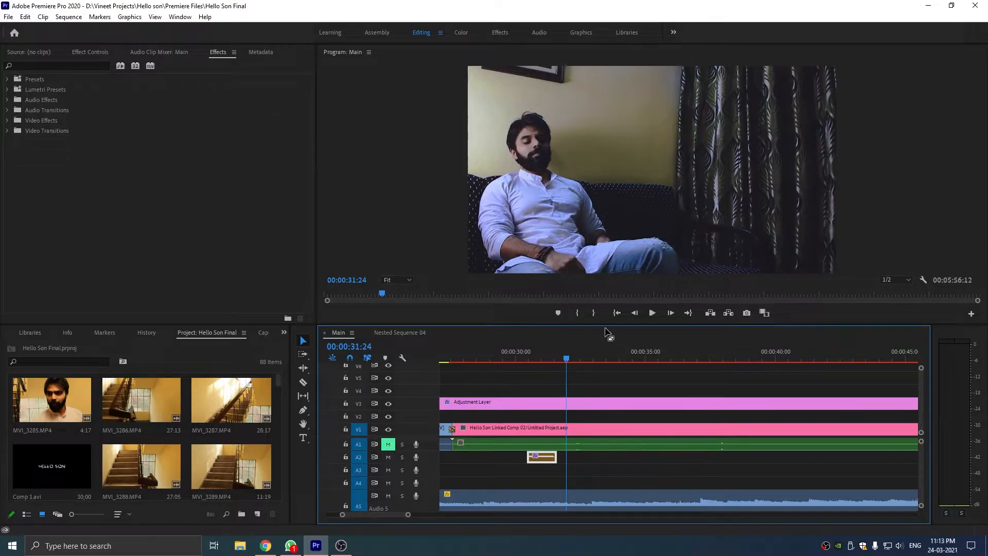
- Raise the system volume and replay the vibration clip from just before 00:00:30:00
{"action": "key", "text": "XF86AudioRaiseVolume"}
{"action": "key", "text": "XF86AudioRaiseVolume"}
{"action": "key", "text": "XF86AudioRaiseVolume"}
{"action": "key", "text": "XF86AudioRaiseVolume"}
{"action": "key", "text": "XF86AudioRaiseVolume"}
{"action": "key", "text": "XF86AudioRaiseVolume"}
{"action": "key", "text": "XF86AudioRaiseVolume"}
{"action": "key", "text": "XF86AudioRaiseVolume"}
{"action": "key", "text": "XF86AudioRaiseVolume"}
{"action": "key", "text": "XF86AudioRaiseVolume"}
{"action": "key", "text": "XF86AudioRaiseVolume"}
{"action": "key", "text": "XF86AudioRaiseVolume"}
{"action": "key", "text": "XF86AudioRaiseVolume"}
{"action": "key", "text": "XF86AudioRaiseVolume"}
{"action": "key", "text": "XF86AudioRaiseVolume"}
{"action": "key", "text": "XF86AudioRaiseVolume"}
{"action": "key", "text": "XF86AudioRaiseVolume"}
{"action": "key", "text": "XF86AudioRaiseVolume"}
{"action": "key", "text": "XF86AudioRaiseVolume"}
{"action": "left_click", "coordinate": [508, 357]}
{"action": "key", "text": "space"}
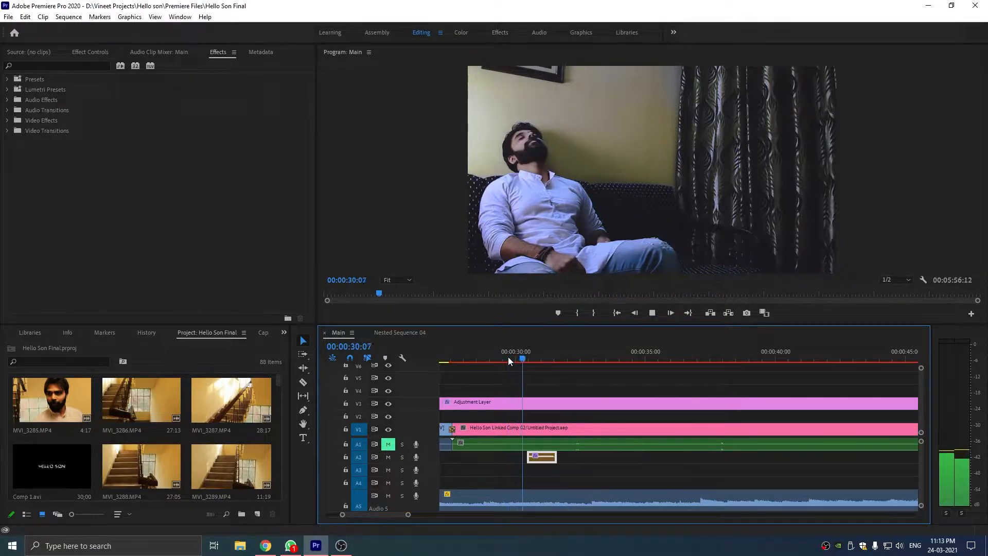
{"action": "key", "text": "space"}
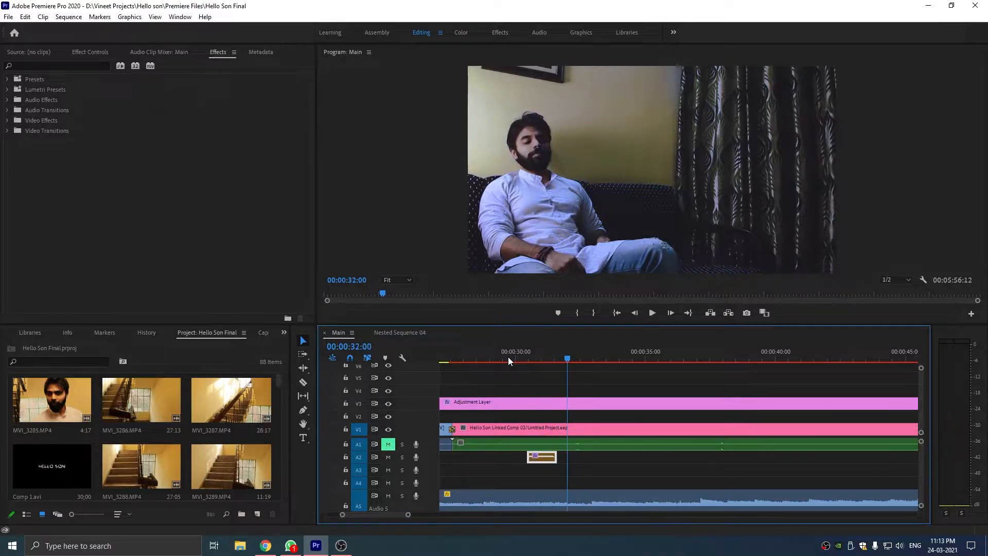
- Bypass the Surround Reverb effect on Vibration.mp4 and play the clip from just before 00:00:30:00
{"action": "left_click", "coordinate": [533, 355]}
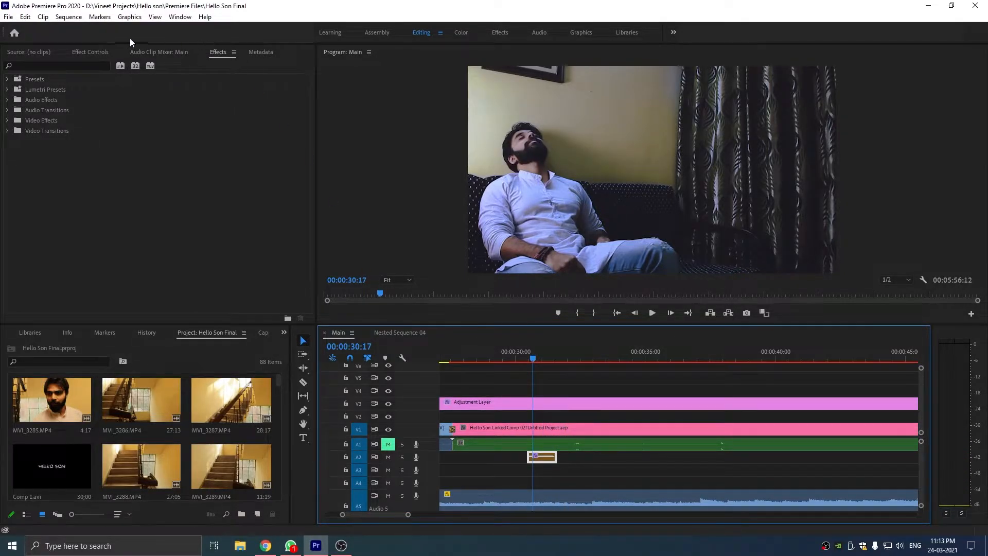
{"action": "left_click", "coordinate": [98, 51]}
{"action": "left_click", "coordinate": [121, 126]}
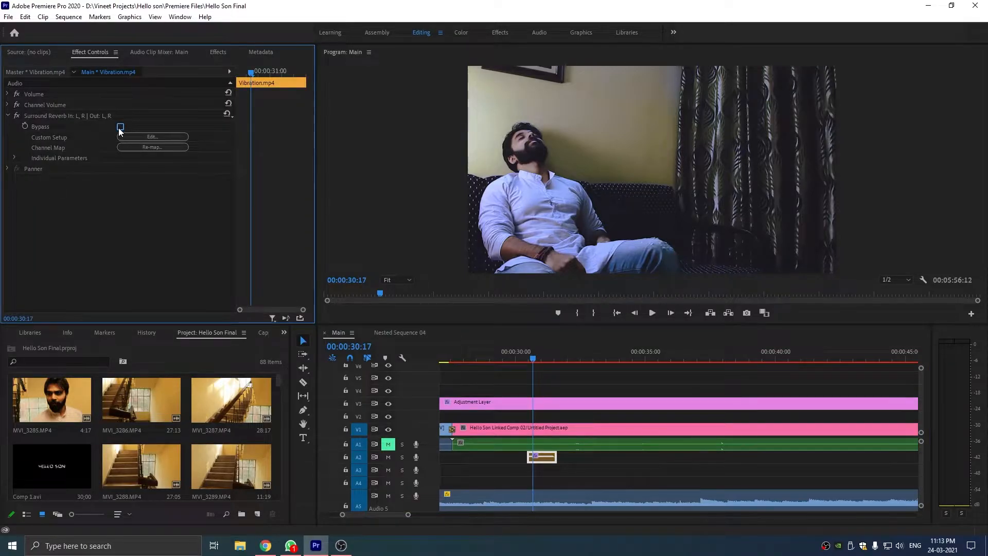
{"action": "left_click", "coordinate": [508, 352]}
{"action": "key", "text": "space"}
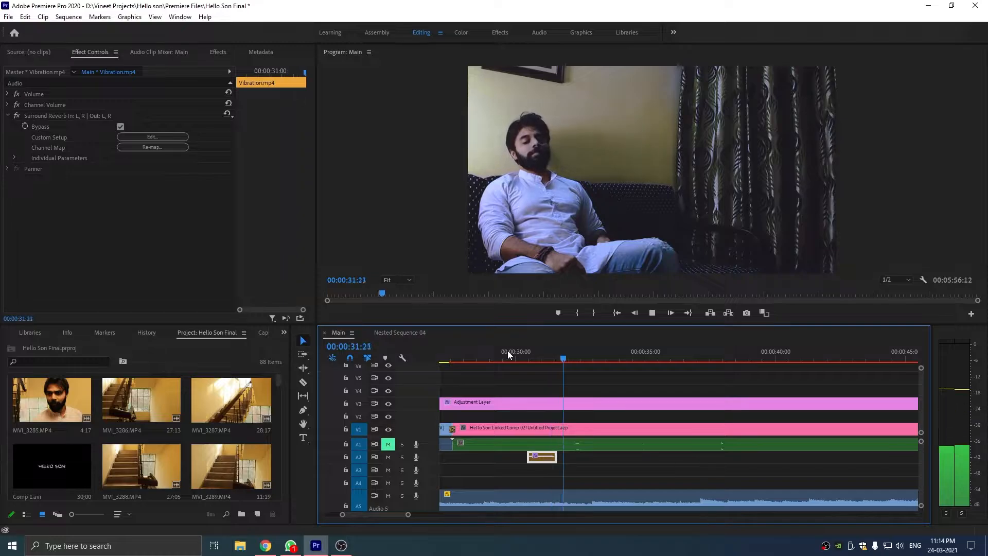
{"action": "key", "text": "space"}
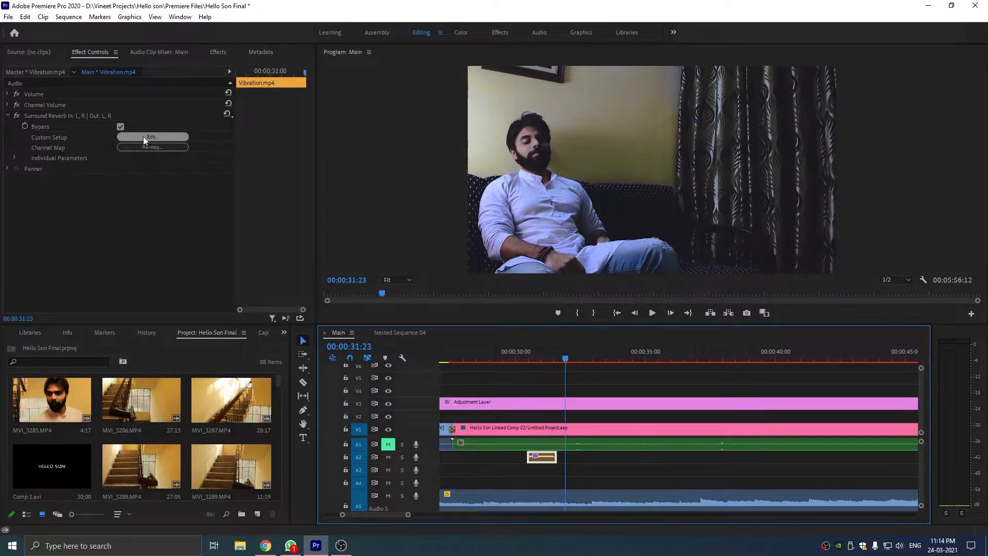
- Toggle the vibration clip's Surround Reverb bypass off and on again, and replay the dry sound from about 00:00:29:09
{"action": "left_click", "coordinate": [120, 126]}
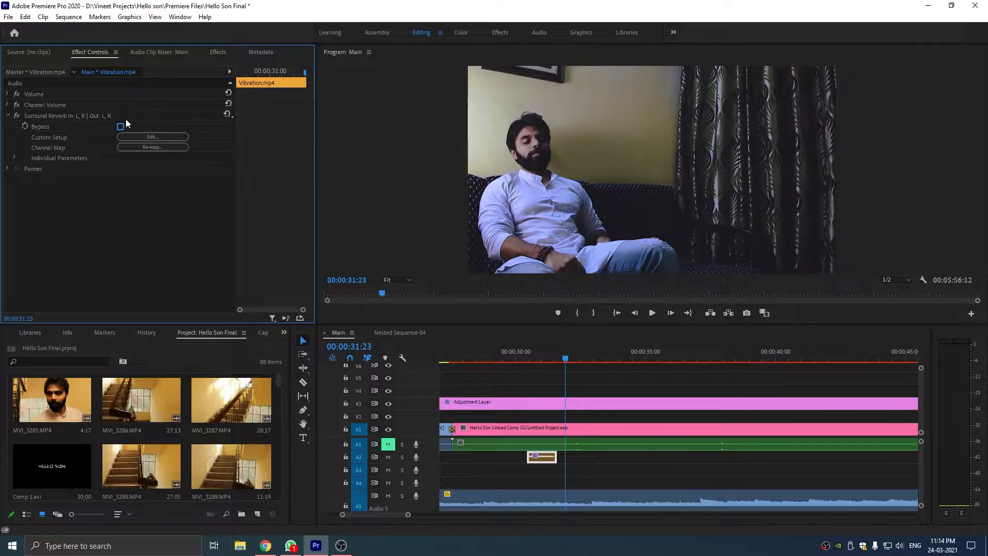
{"action": "left_click", "coordinate": [120, 127]}
{"action": "left_click", "coordinate": [505, 354]}
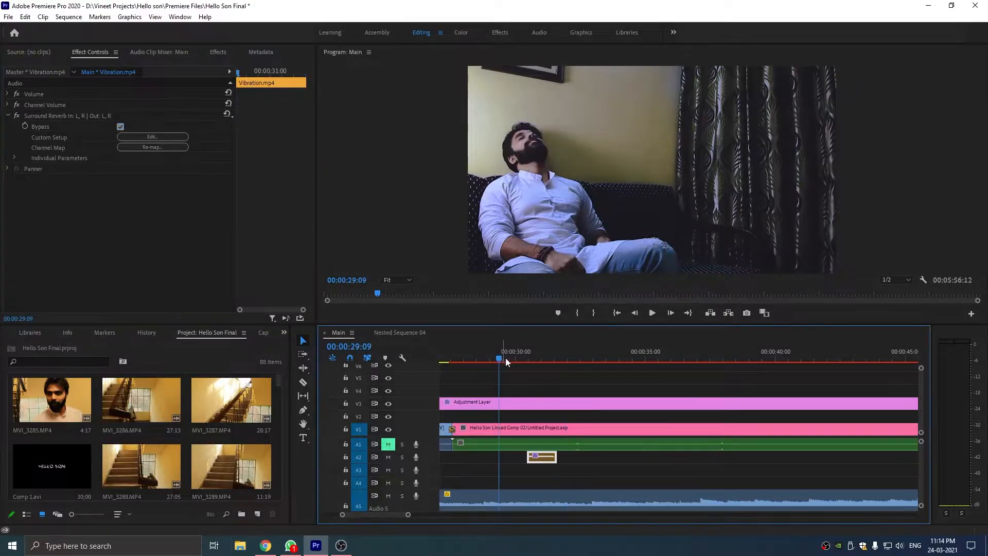
{"action": "key", "text": "space"}
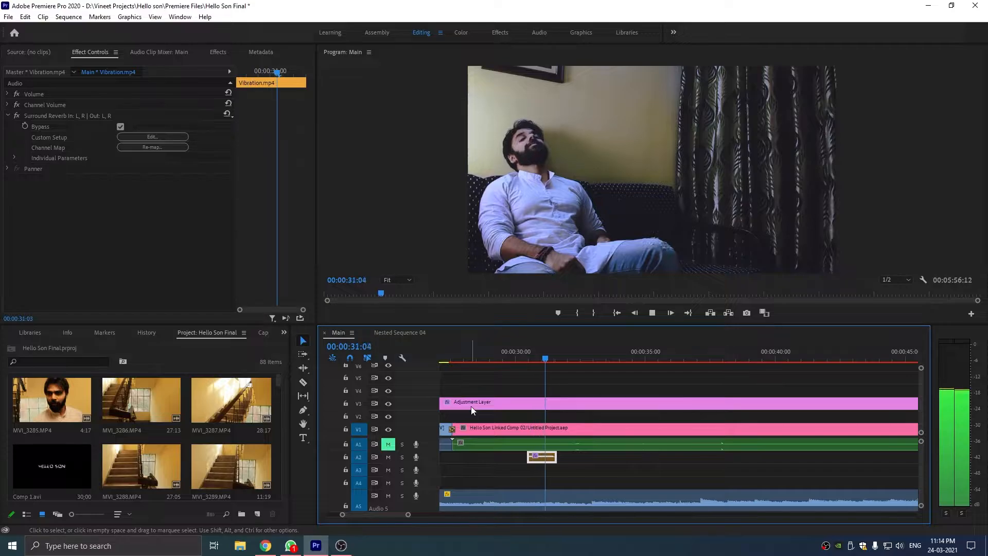
- Turn off the vibration clip's Surround Reverb bypass and replay it from about 00:00:29:16 with the reverb
{"action": "left_click", "coordinate": [120, 126]}
{"action": "left_click", "coordinate": [508, 354]}
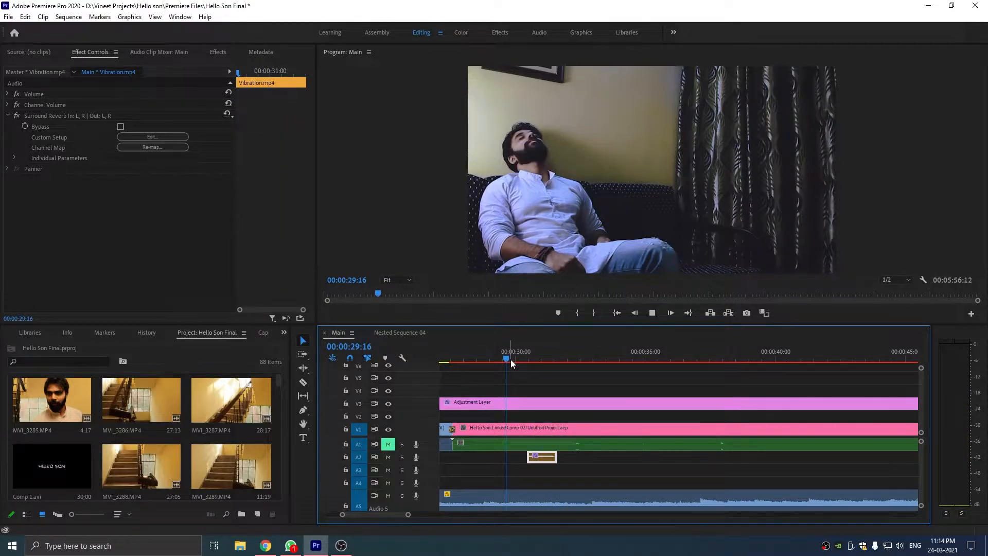
{"action": "key", "text": "space"}
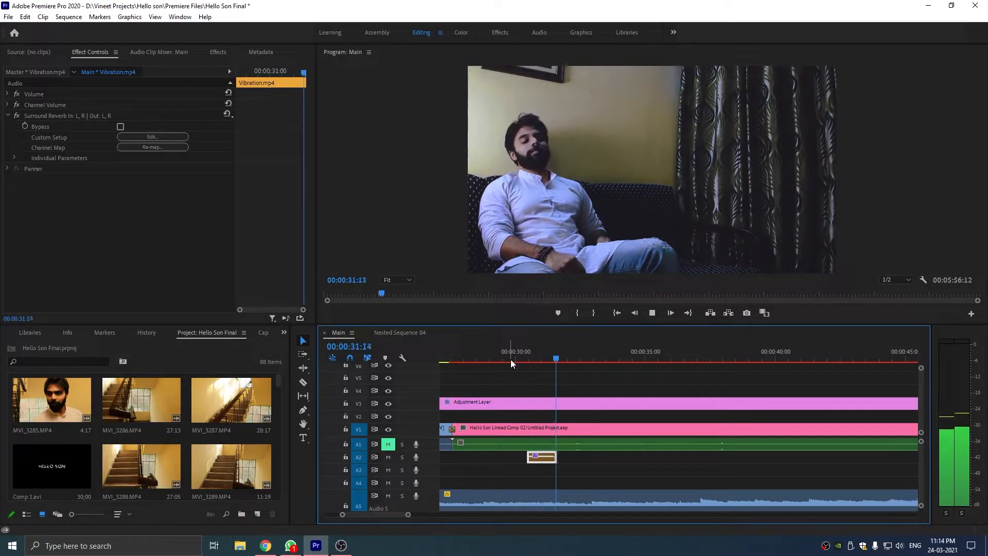
{"action": "key", "text": "space"}
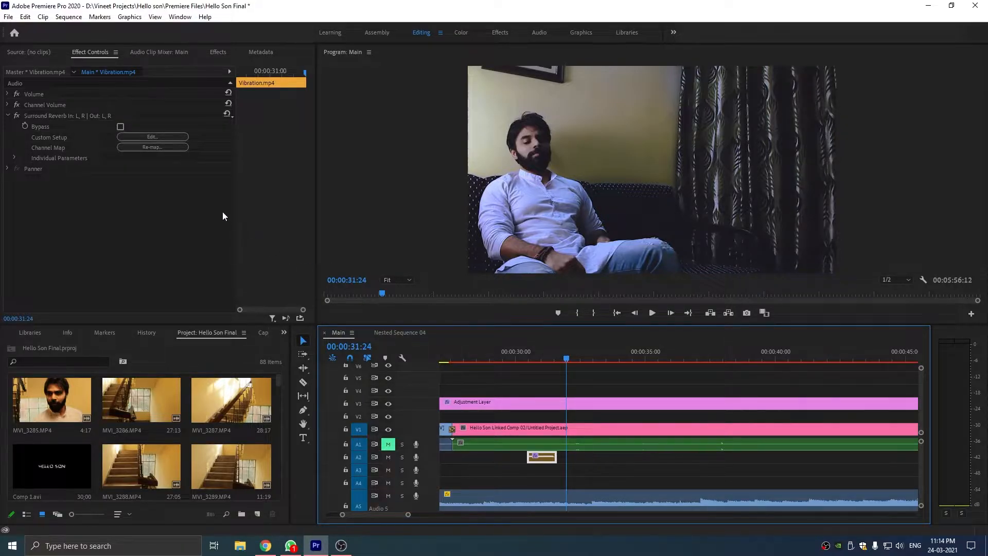
- Inspect the impulse options in the vibration clip's Surround Reverb editor, pick Small Room, and close the editor
{"action": "left_click", "coordinate": [162, 135]}
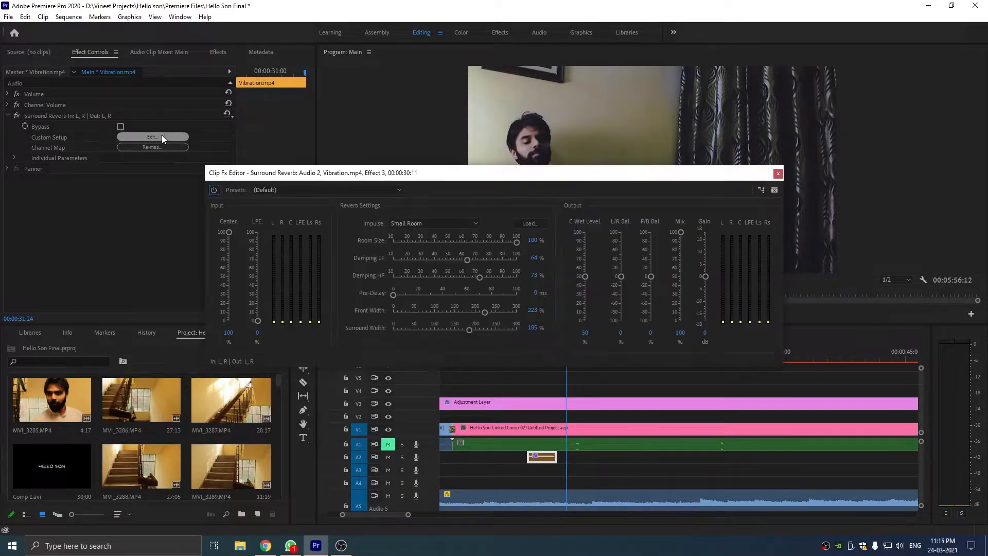
{"action": "left_click_drag", "start_coordinate": [404, 174], "coordinate": [491, 158]}
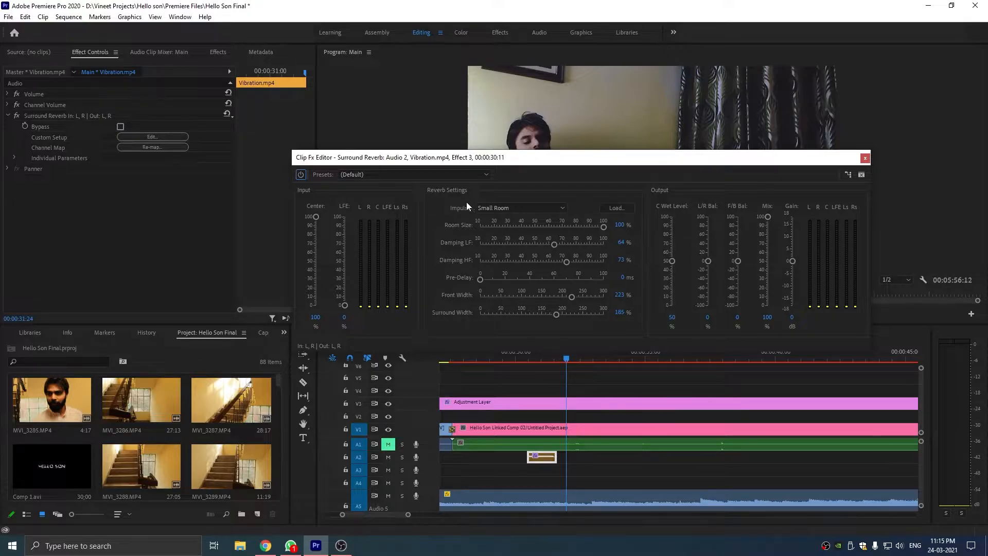
{"action": "left_click", "coordinate": [508, 208]}
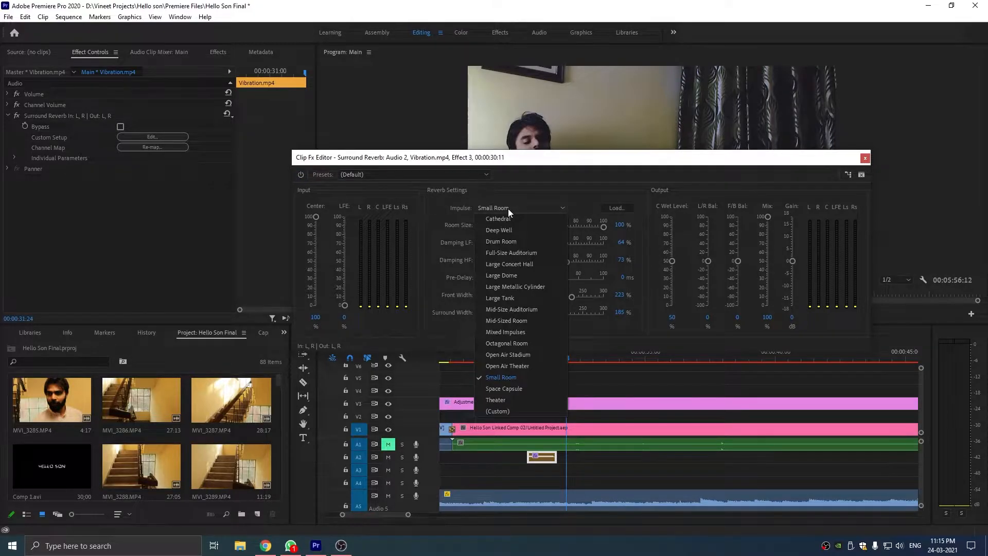
{"action": "left_click", "coordinate": [499, 379]}
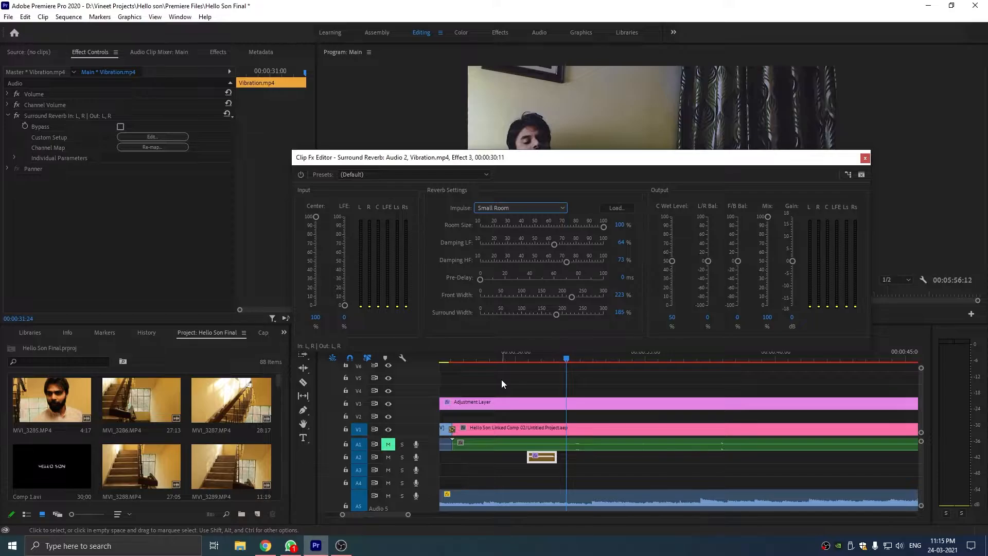
{"action": "key", "text": "Escape"}
- Play the incoming-call section from about 00:01:34:16, mute audio track A5, and resume playback
{"action": "left_click", "coordinate": [642, 467]}
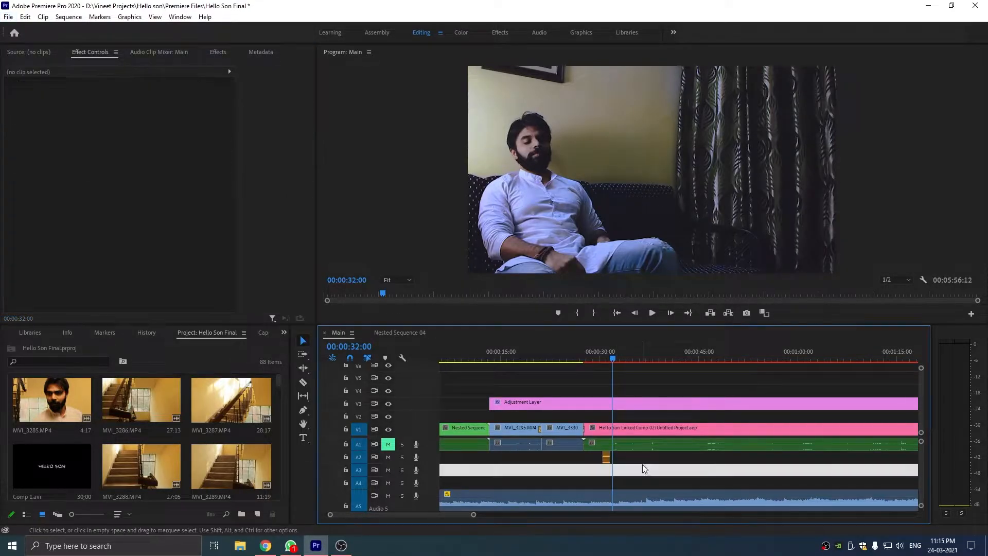
{"action": "scroll", "coordinate": [658, 471], "scroll_direction": "down", "scroll_amount": 3}
{"action": "scroll", "coordinate": [660, 474], "scroll_direction": "down", "scroll_amount": 5}
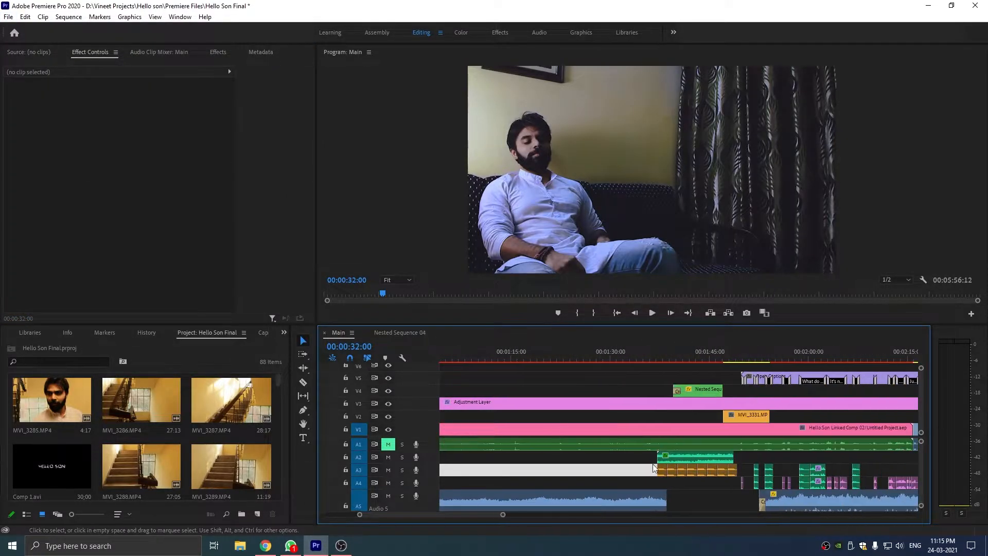
{"action": "left_click", "coordinate": [683, 487]}
{"action": "left_click", "coordinate": [690, 496]}
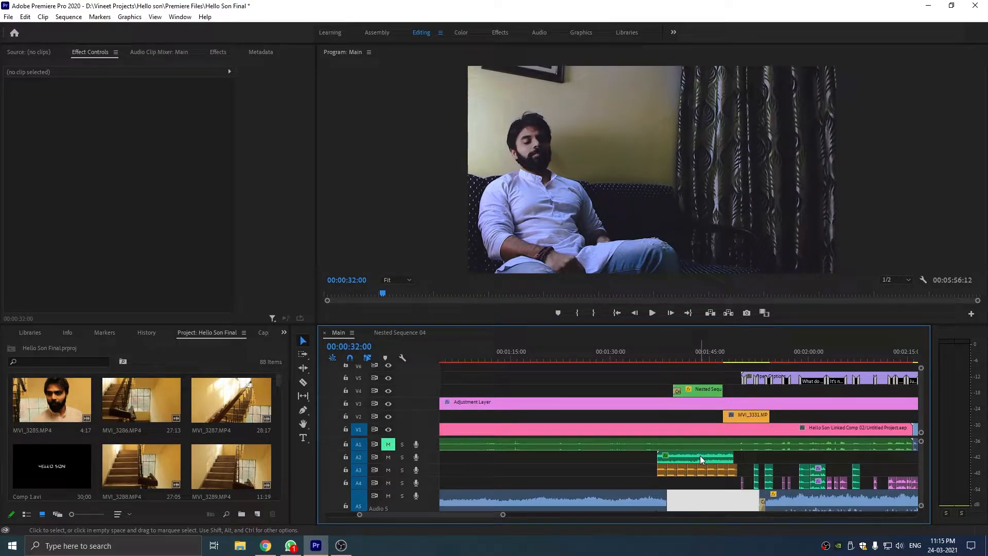
{"action": "left_click", "coordinate": [642, 345]}
{"action": "key", "text": "space"}
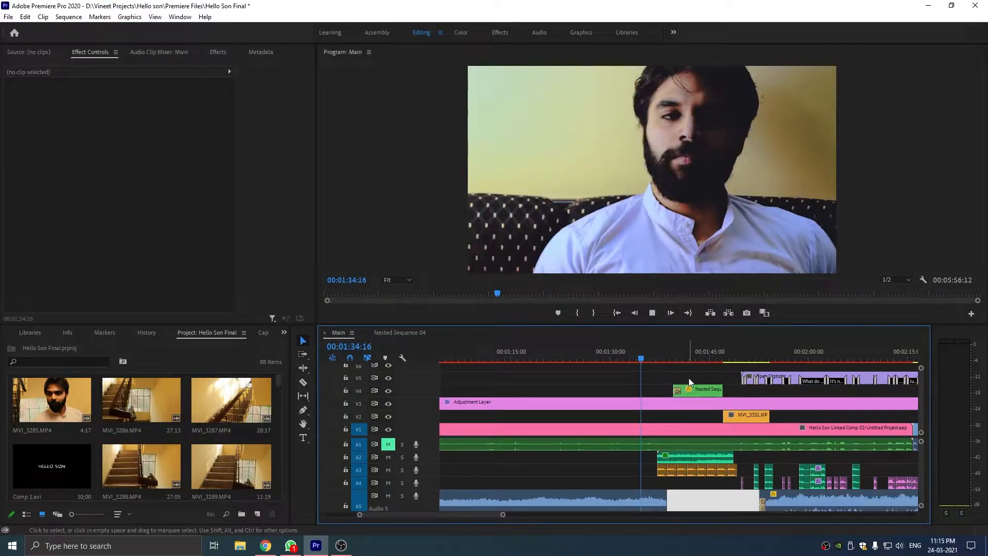
{"action": "key", "text": "space"}
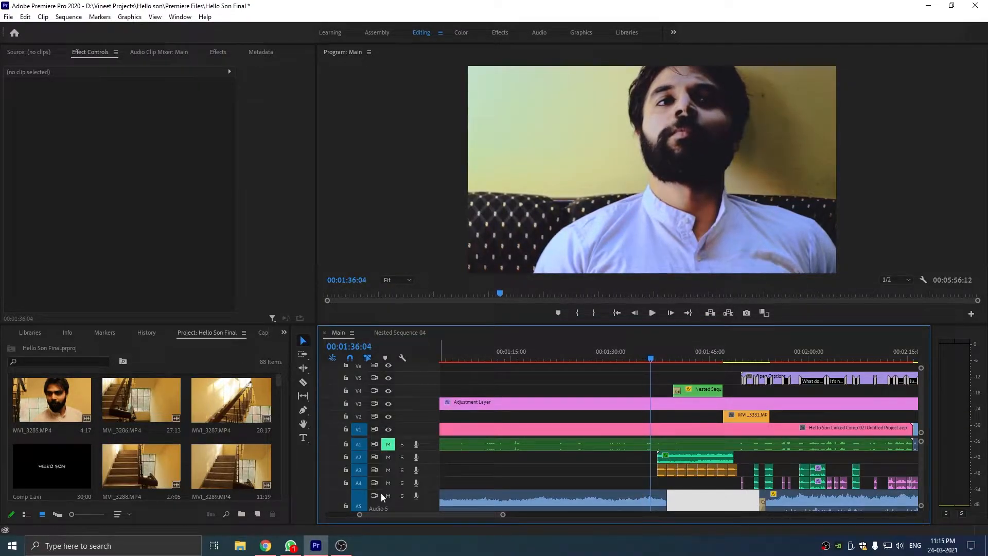
{"action": "left_click", "coordinate": [389, 495]}
{"action": "key", "text": "space"}
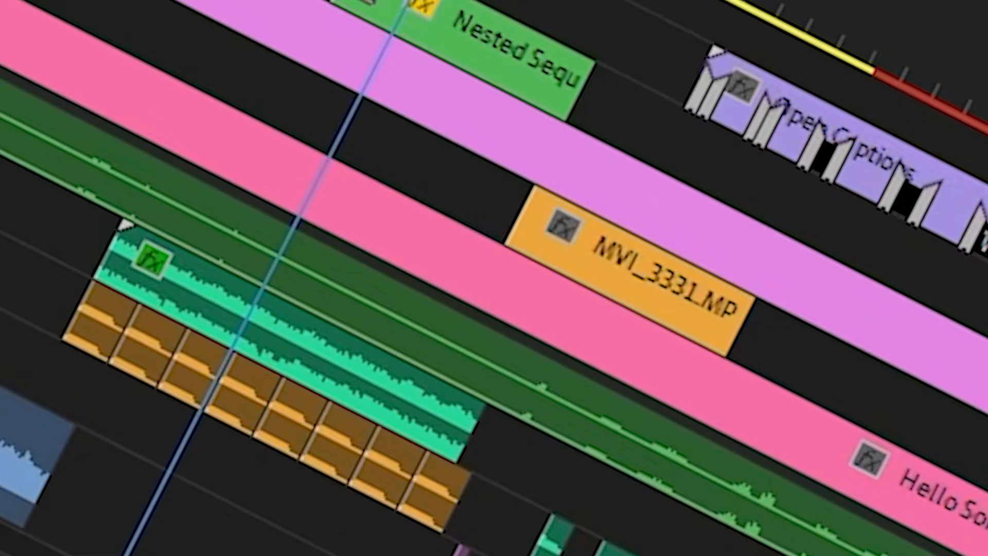
- Bypass the Highpass effect on the Mi.aac ringtone clip on track A2 and play it from just before its start
{"action": "scroll", "coordinate": [77, 277], "scroll_direction": "up", "scroll_amount": 2}
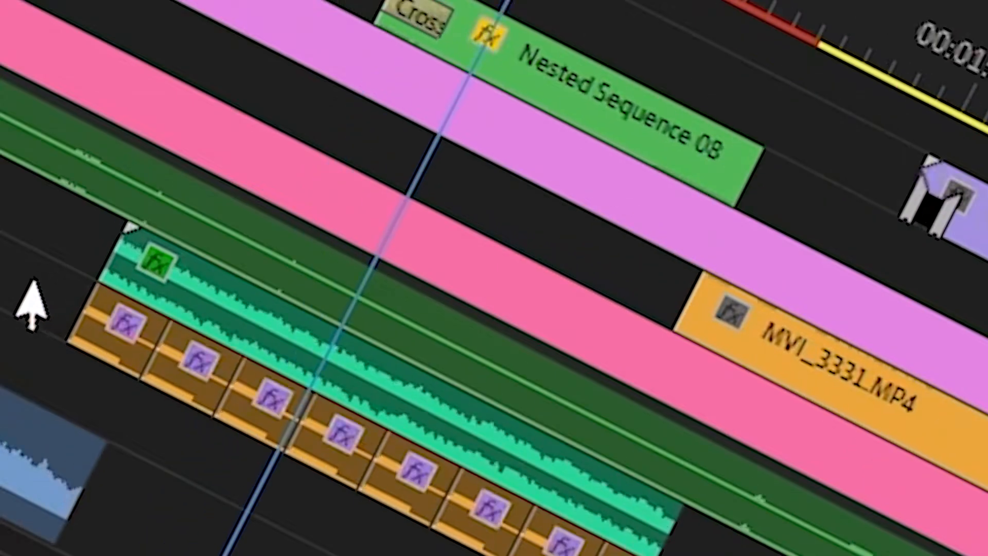
{"action": "scroll", "coordinate": [647, 468], "scroll_direction": "up", "scroll_amount": 4}
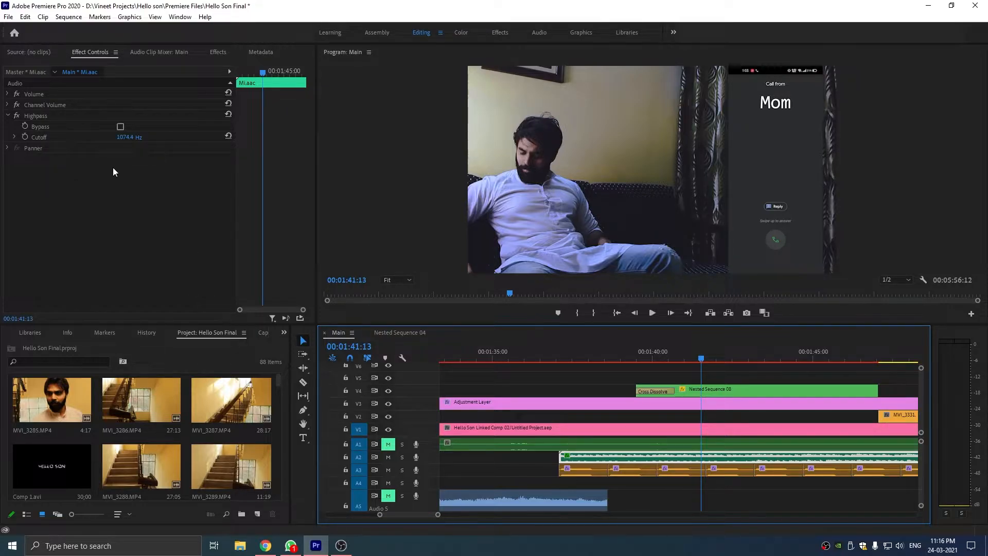
{"action": "left_click", "coordinate": [120, 126]}
{"action": "left_click", "coordinate": [542, 357]}
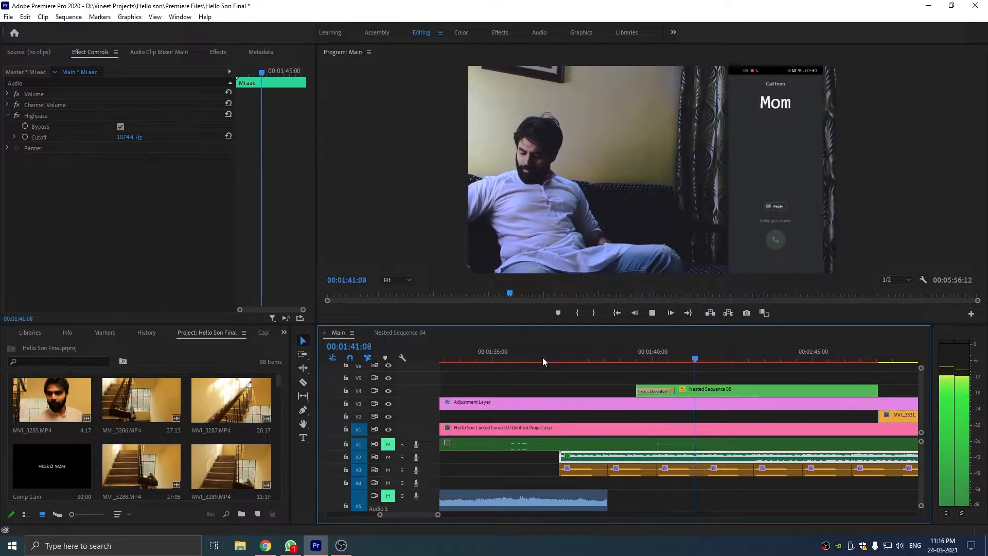
- Replay the Mi.aac ringtone from just before its start with its Highpass effect bypassed, and stop playback
{"action": "key", "text": "space"}
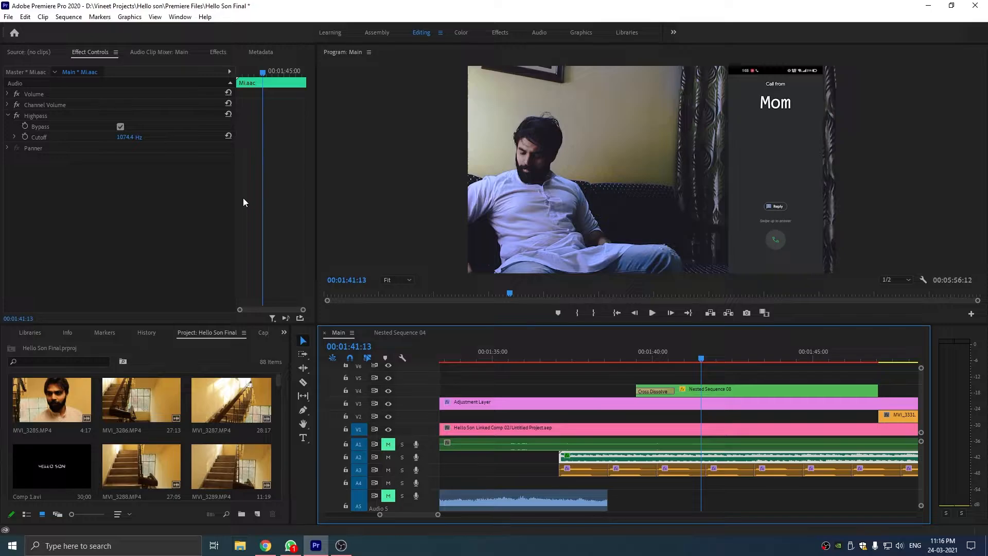
{"action": "left_click", "coordinate": [548, 355]}
{"action": "key", "text": "space"}
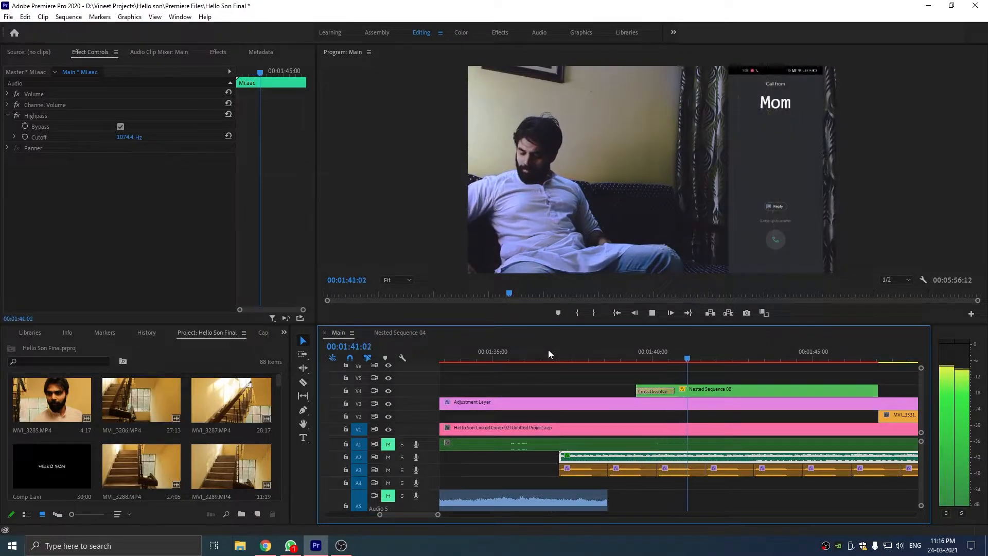
{"action": "key", "text": "space"}
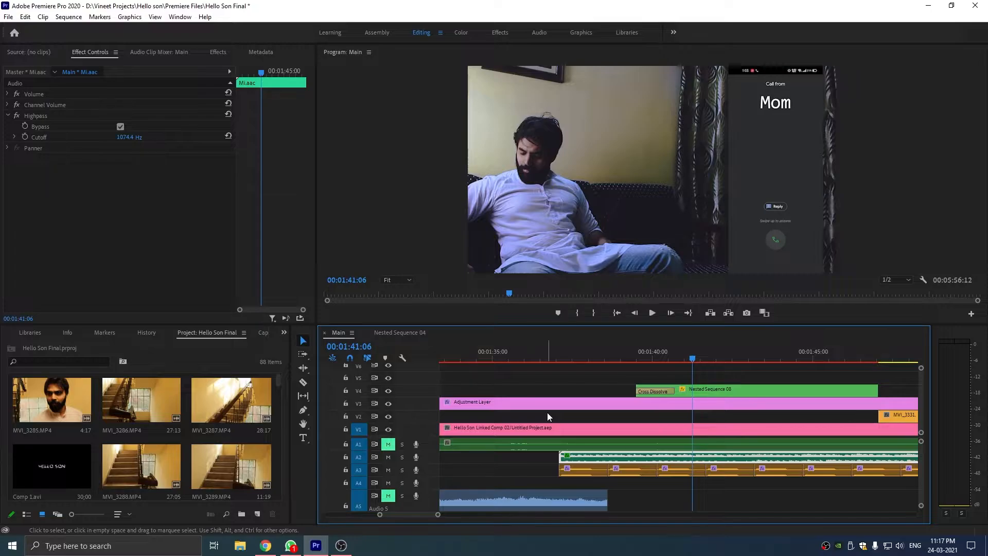
- Turn off the Mi.aac clip's Highpass bypass and play the ringtone from about 00:01:36:08 with the effect active
{"action": "left_click", "coordinate": [120, 127]}
{"action": "left_click", "coordinate": [536, 347]}
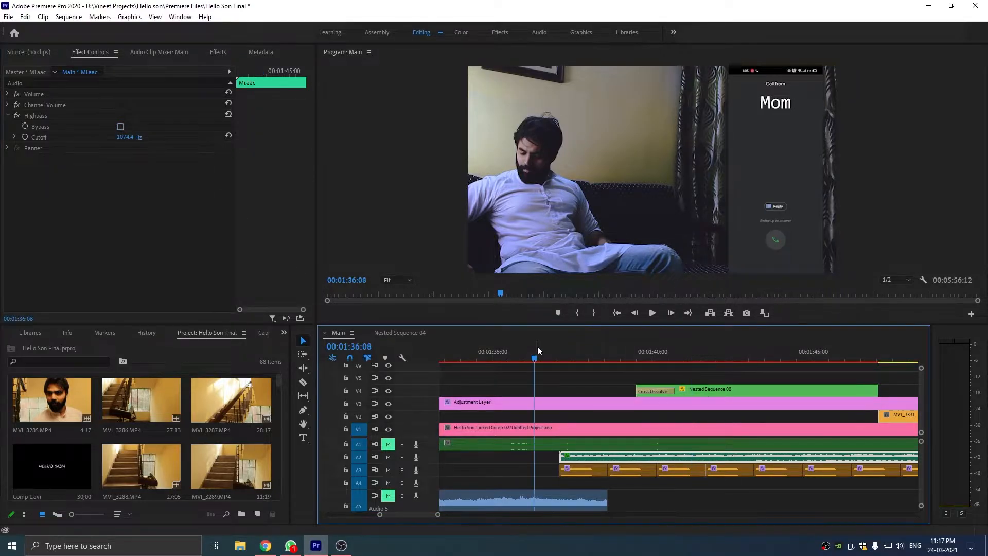
{"action": "key", "text": "space"}
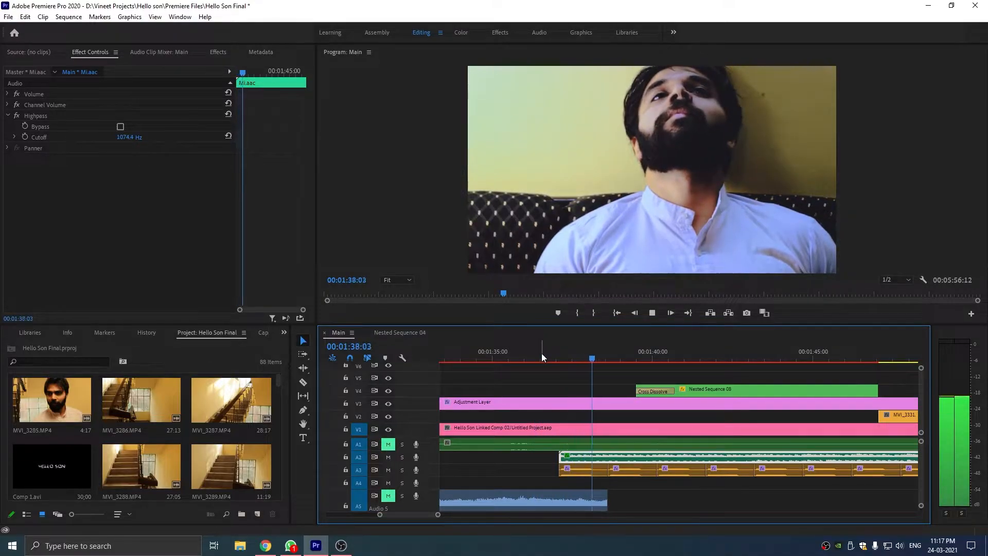
{"action": "key", "text": "space"}
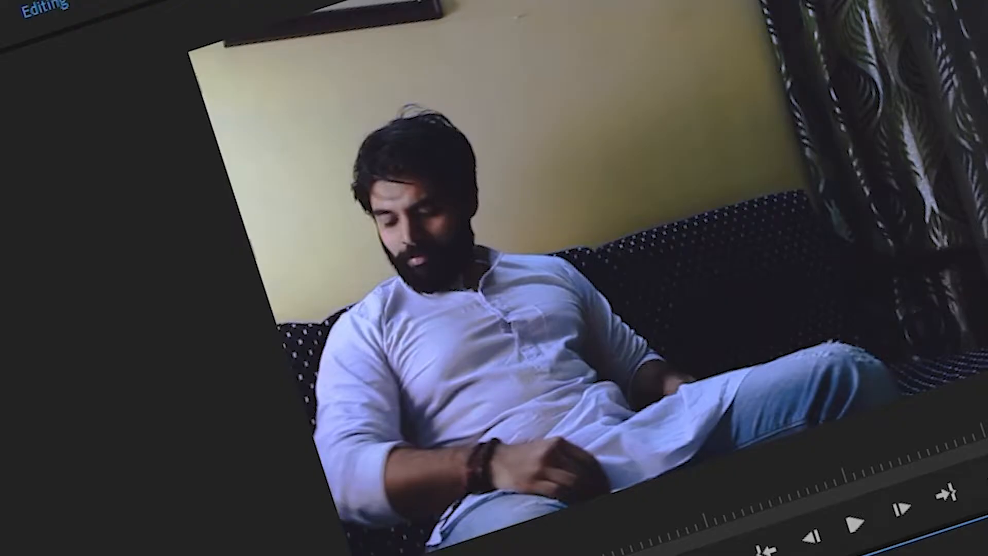
- Examine the audio tracks around the phone call, including the gap between the two clips on track A5
{"action": "scroll", "coordinate": [551, 447], "scroll_direction": "down", "scroll_amount": 10}
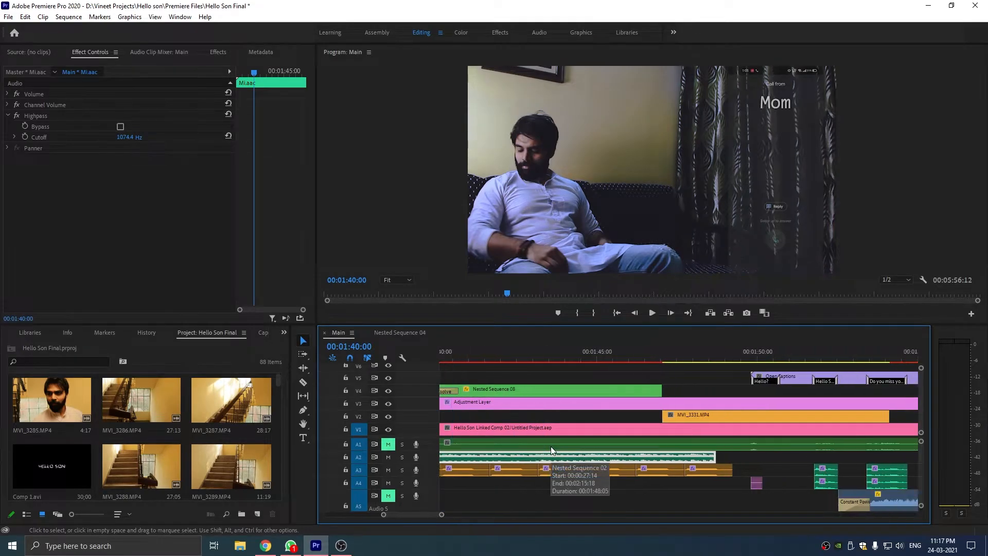
{"action": "scroll", "coordinate": [551, 446], "scroll_direction": "down", "scroll_amount": 3}
{"action": "scroll", "coordinate": [551, 446], "scroll_direction": "down", "scroll_amount": 3}
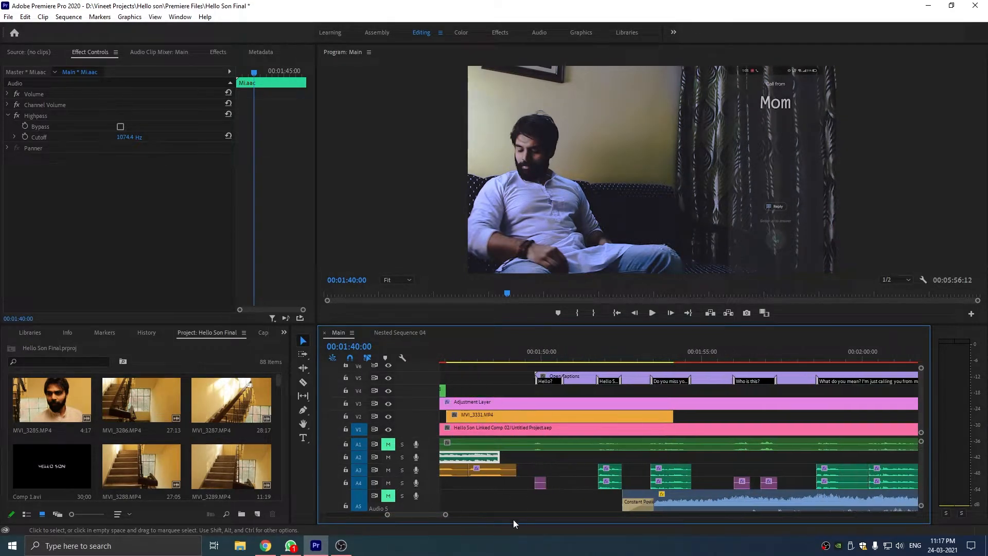
{"action": "scroll", "coordinate": [590, 443], "scroll_direction": "up", "scroll_amount": 4}
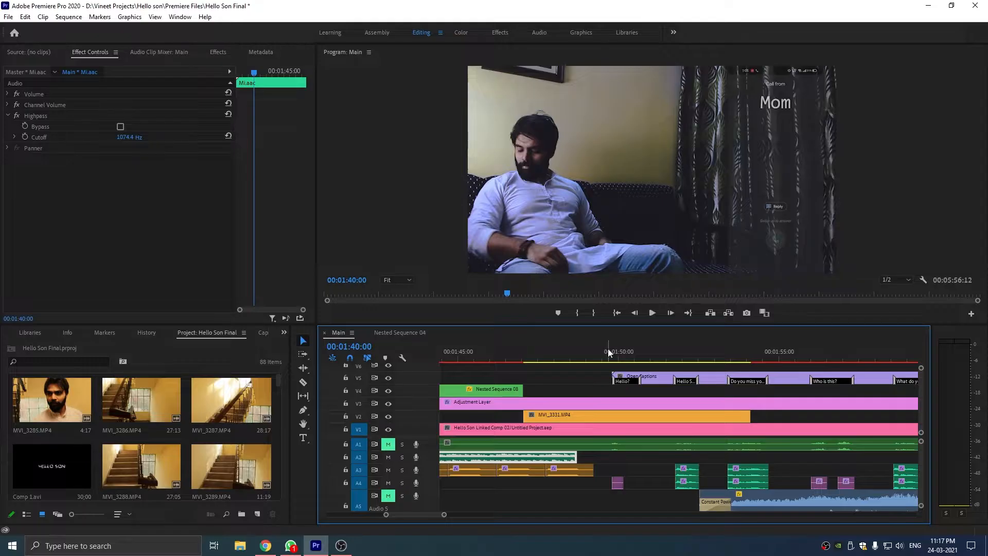
{"action": "scroll", "coordinate": [329, 333], "scroll_direction": "down", "scroll_amount": 6}
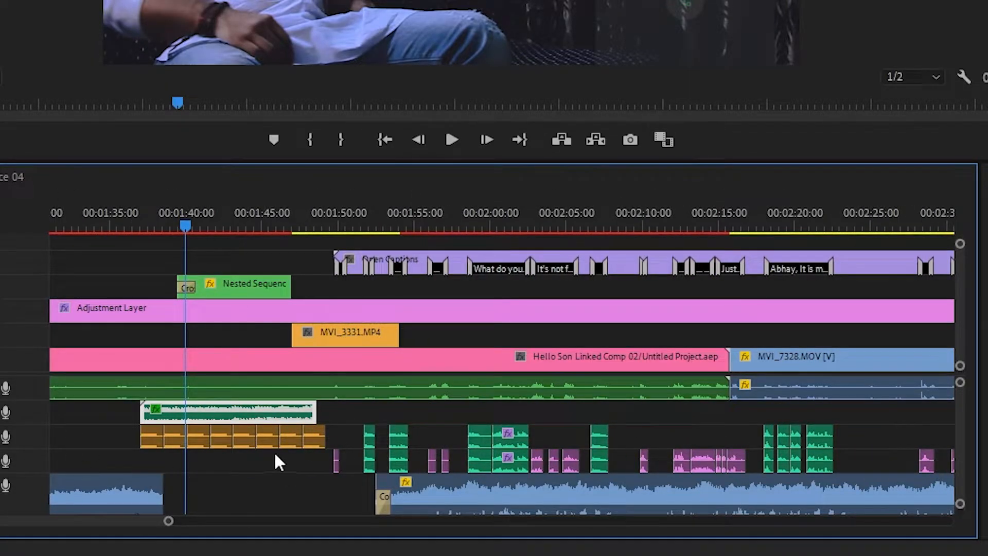
{"action": "scroll", "coordinate": [309, 445], "scroll_direction": "up", "scroll_amount": 6}
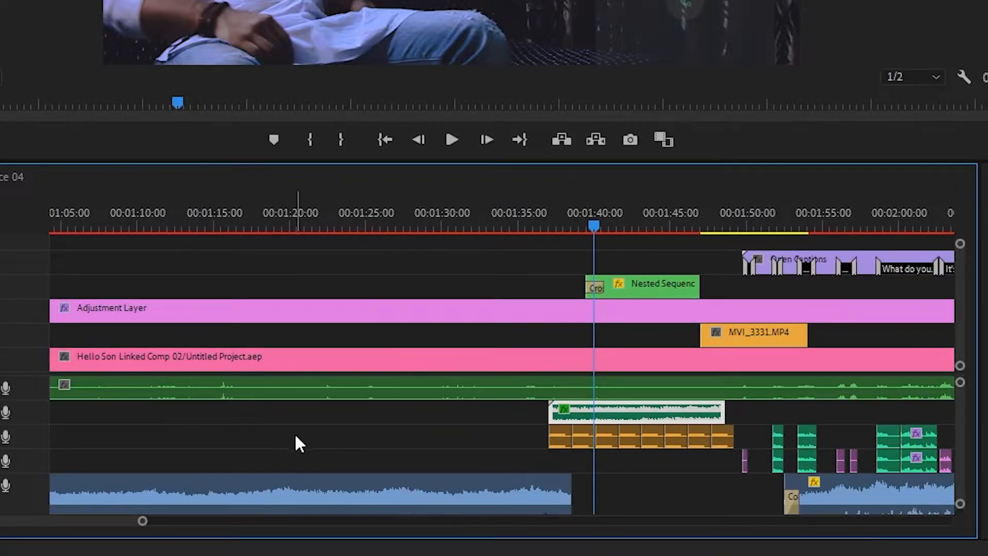
{"action": "left_click", "coordinate": [647, 476]}
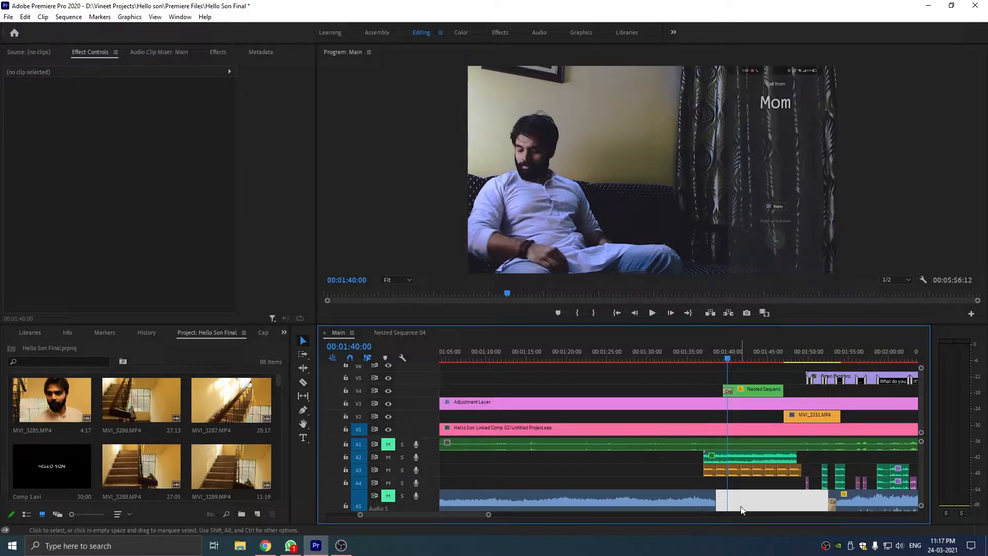
{"action": "scroll", "coordinate": [700, 497], "scroll_direction": "down", "scroll_amount": 3}
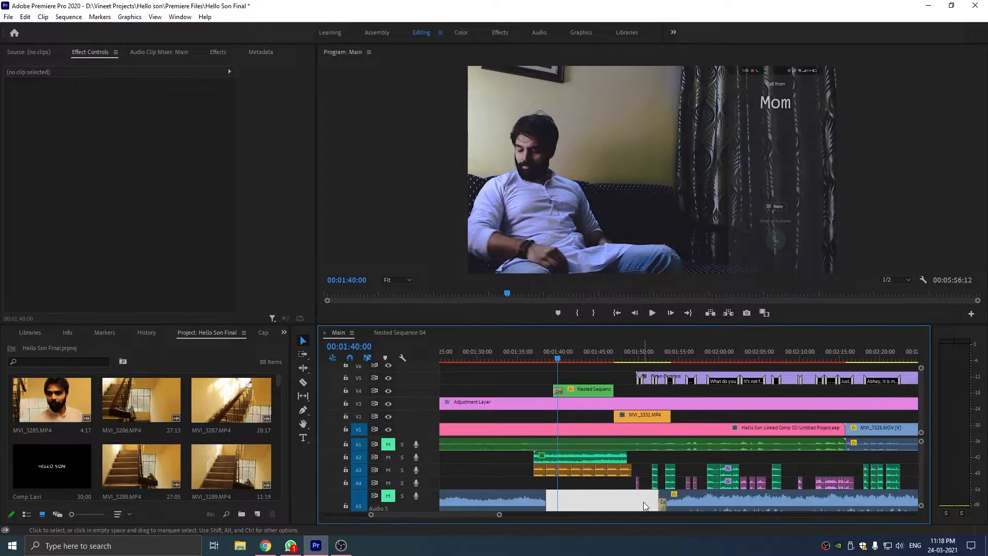
- Play the "Hello?" line on track A4 from just before its caption and stop after it
{"action": "scroll", "coordinate": [647, 491], "scroll_direction": "up", "scroll_amount": 10}
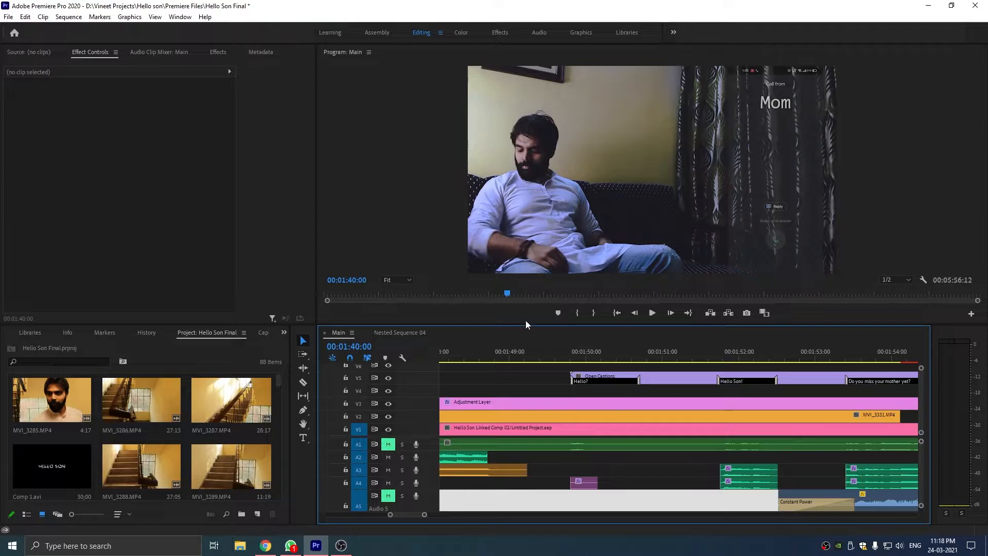
{"action": "left_click", "coordinate": [533, 348]}
{"action": "key", "text": "space"}
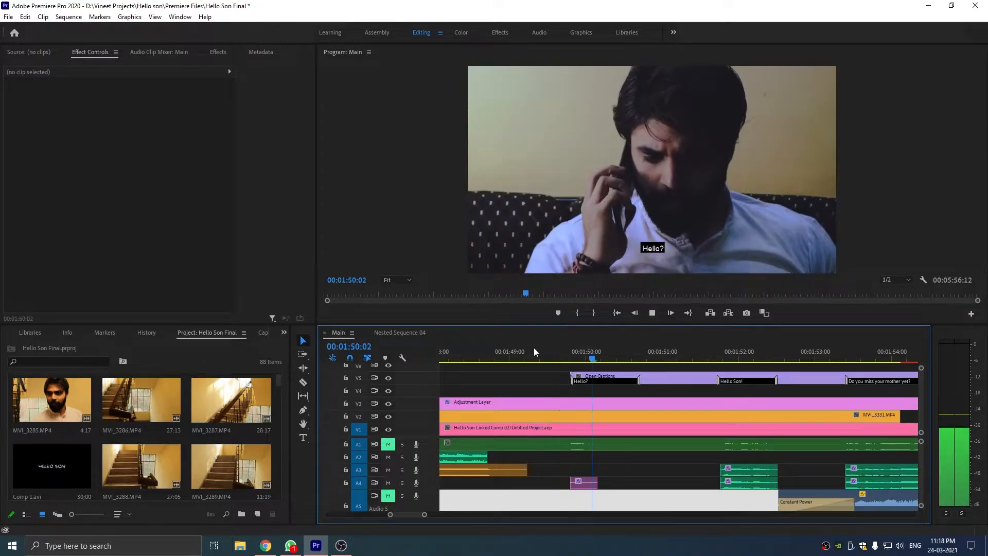
{"action": "key", "text": "space"}
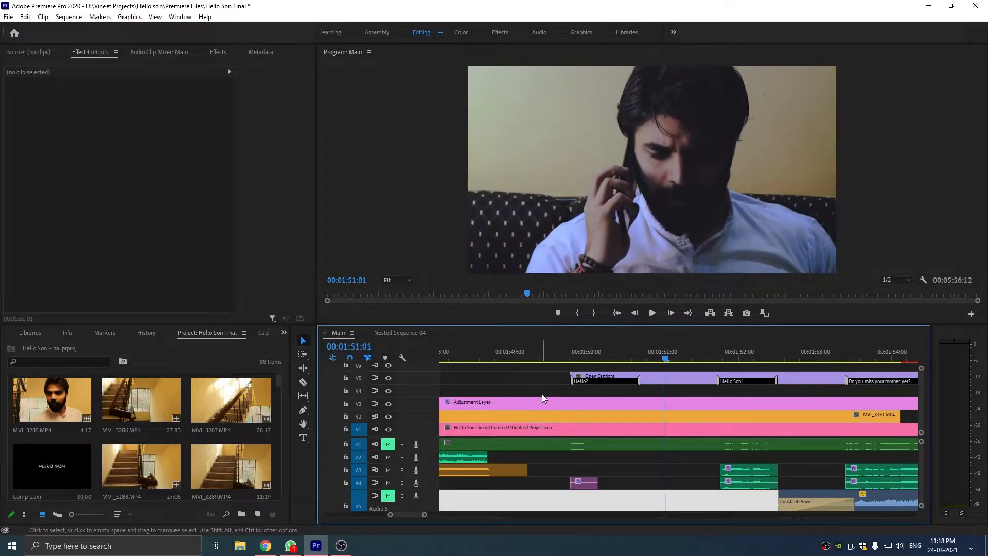
- Bypass both Surround Reverb effects on the "Hello?" voice clip on track A4 and play the line without reverb
{"action": "left_click", "coordinate": [568, 349]}
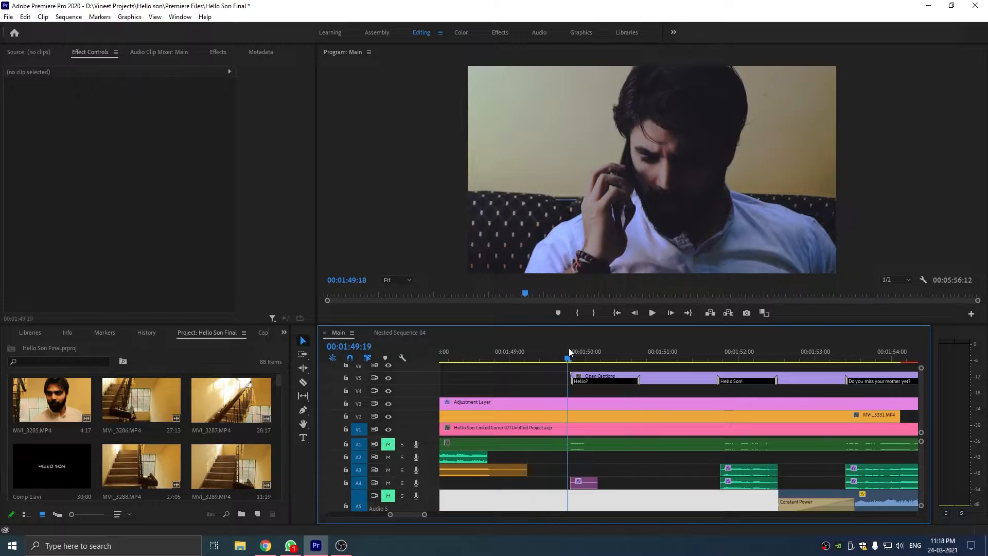
{"action": "left_click", "coordinate": [584, 482]}
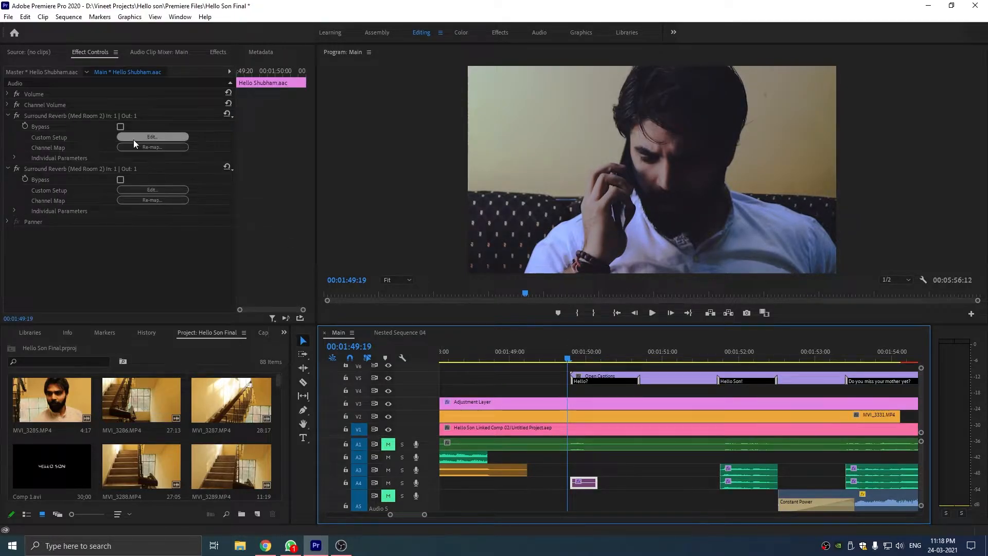
{"action": "left_click", "coordinate": [120, 127]}
{"action": "left_click", "coordinate": [120, 179]}
{"action": "left_click", "coordinate": [544, 342]}
{"action": "key", "text": "space"}
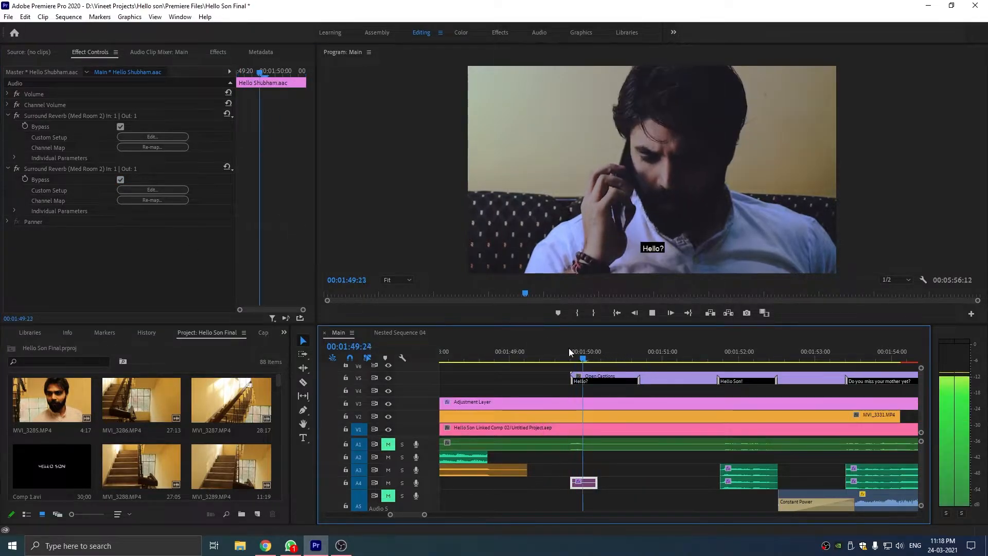
- Turn off the bypass of the "Hello?" clip's first Surround Reverb and replay the line with only that reverb active
{"action": "left_click", "coordinate": [120, 127]}
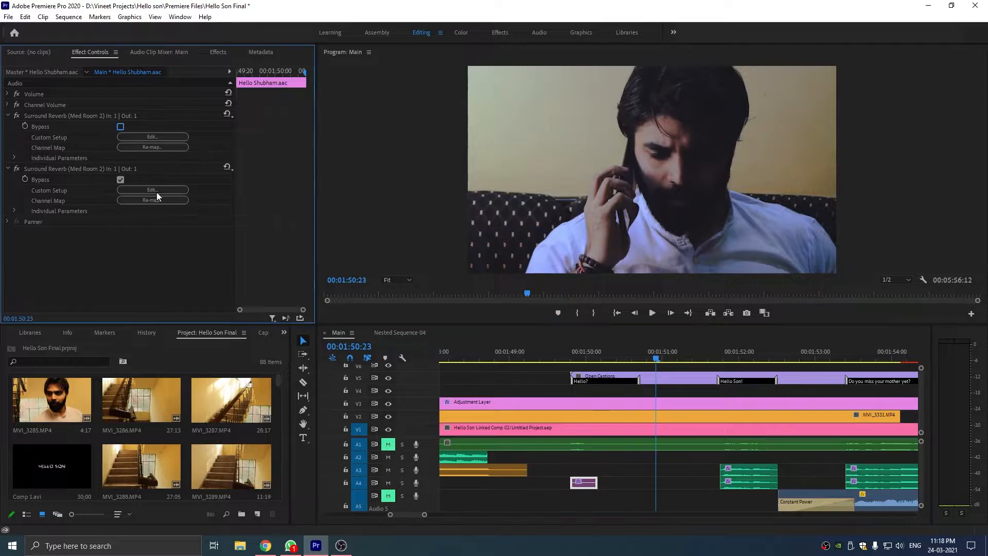
{"action": "left_click", "coordinate": [566, 353]}
{"action": "key", "text": "space"}
{"action": "key", "text": "space"}
- Delete the second Surround Reverb from the "Hello?" clip and replay the line from about 00:01:49:10
{"action": "left_click", "coordinate": [72, 172]}
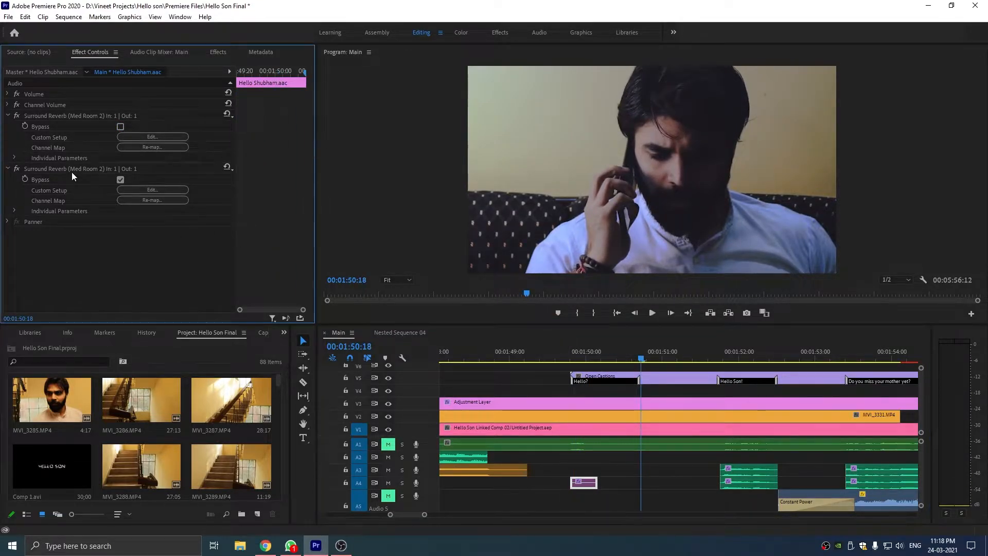
{"action": "left_click", "coordinate": [76, 169]}
{"action": "key", "text": "Delete"}
{"action": "left_click", "coordinate": [539, 352]}
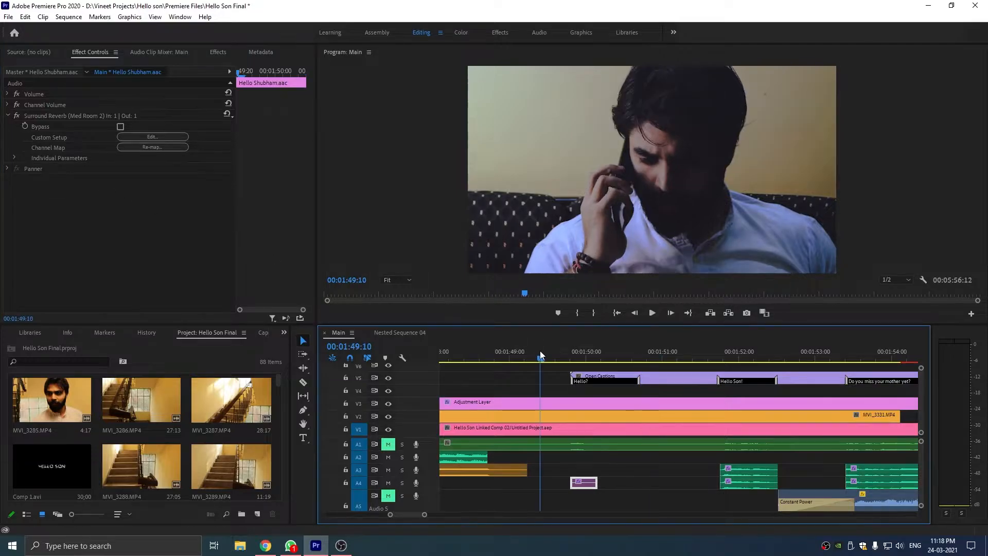
{"action": "key", "text": "space"}
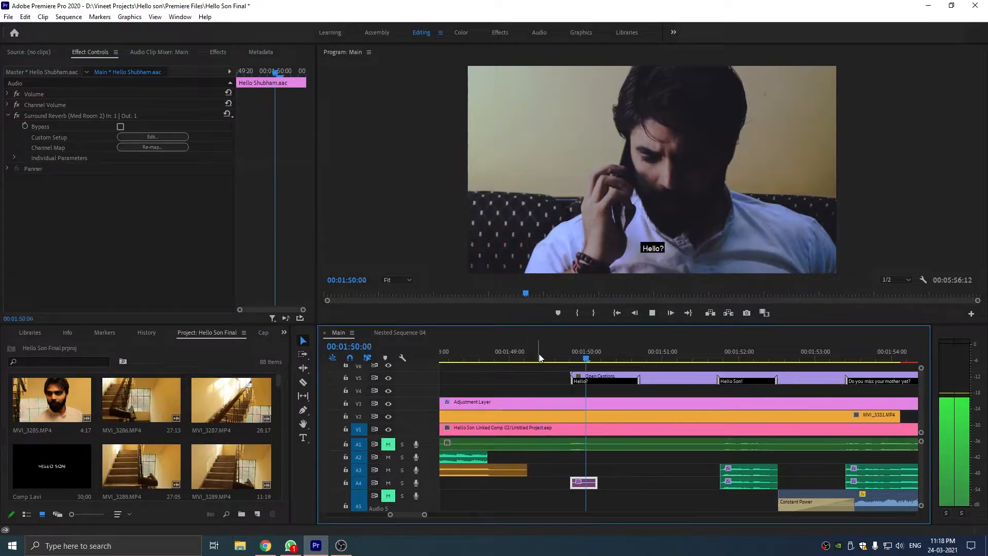
- Bypass the "Hello?" clip's remaining Surround Reverb, play the line from about 00:01:49:15, and turn the bypass off again
{"action": "left_click", "coordinate": [555, 350]}
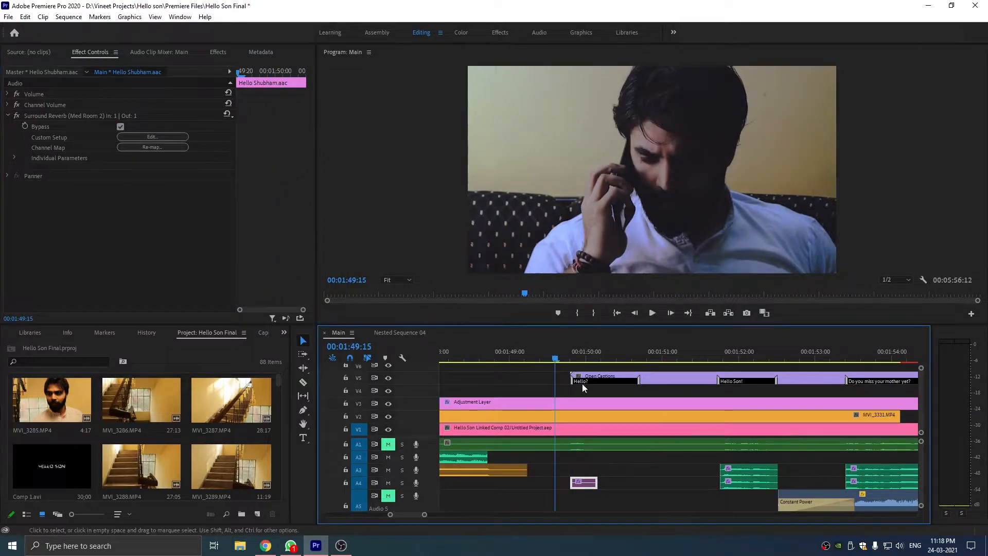
{"action": "key", "text": "space"}
{"action": "key", "text": "space"}
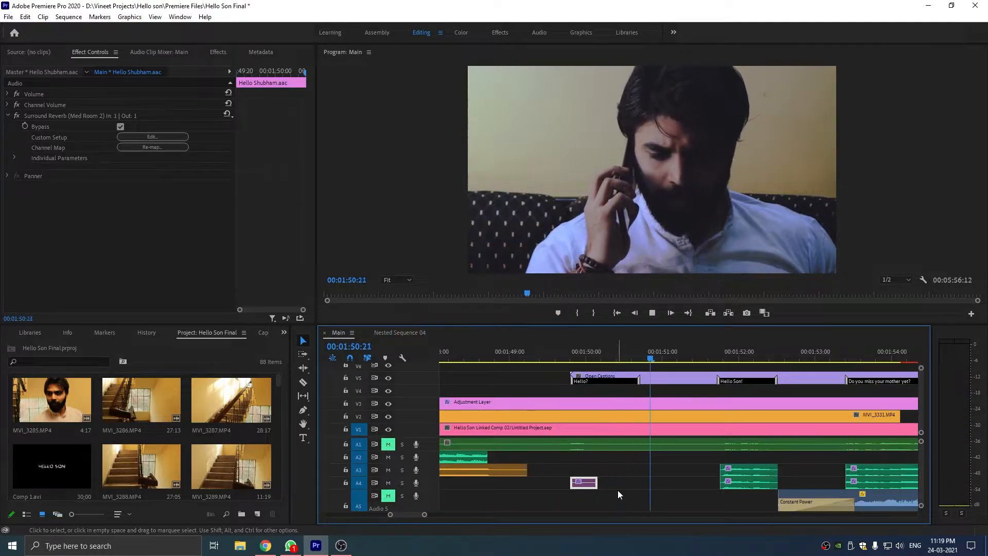
{"action": "left_click", "coordinate": [121, 126]}
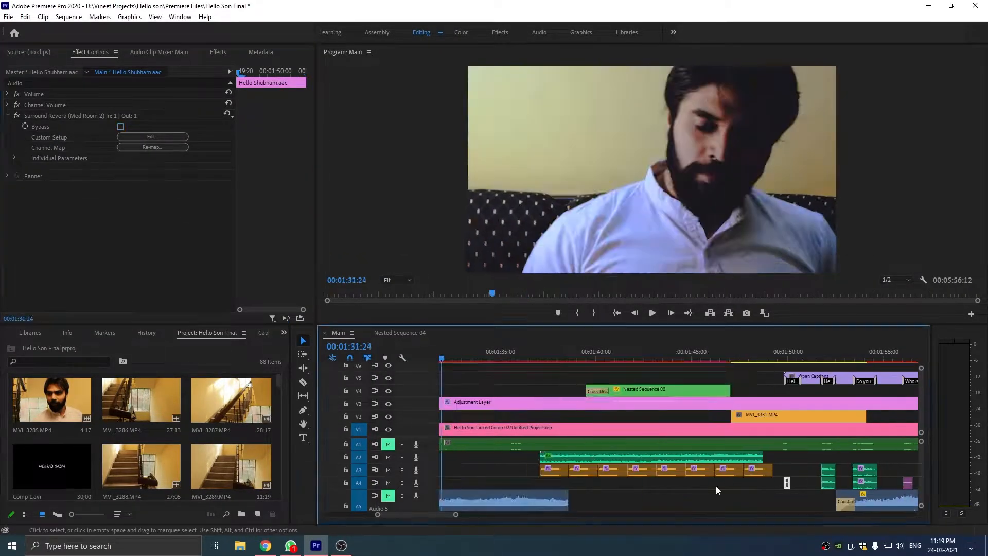
- Select the gap between the clips on track A5 and play the call from around the "Hello Son!" line
{"action": "scroll", "coordinate": [715, 486], "scroll_direction": "down", "scroll_amount": 3}
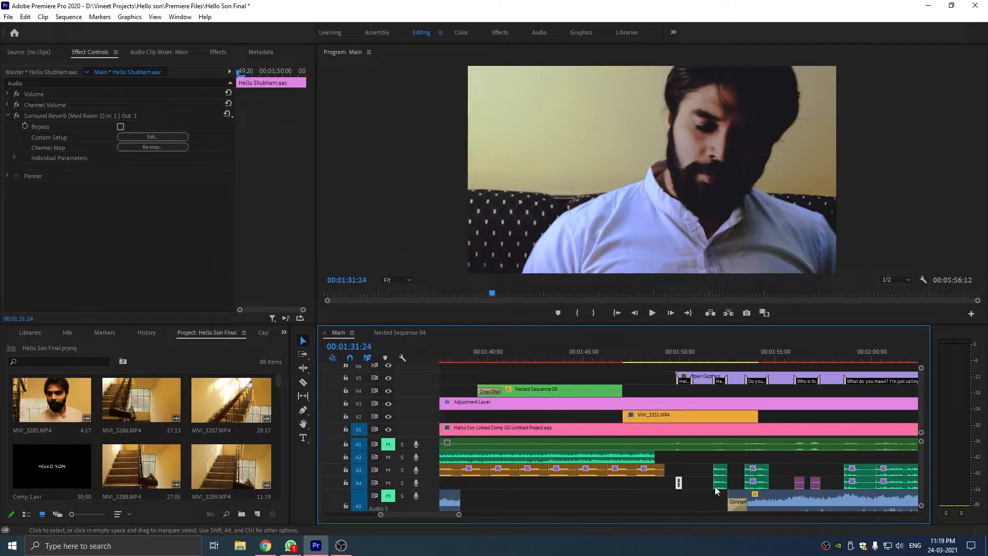
{"action": "left_click", "coordinate": [683, 501]}
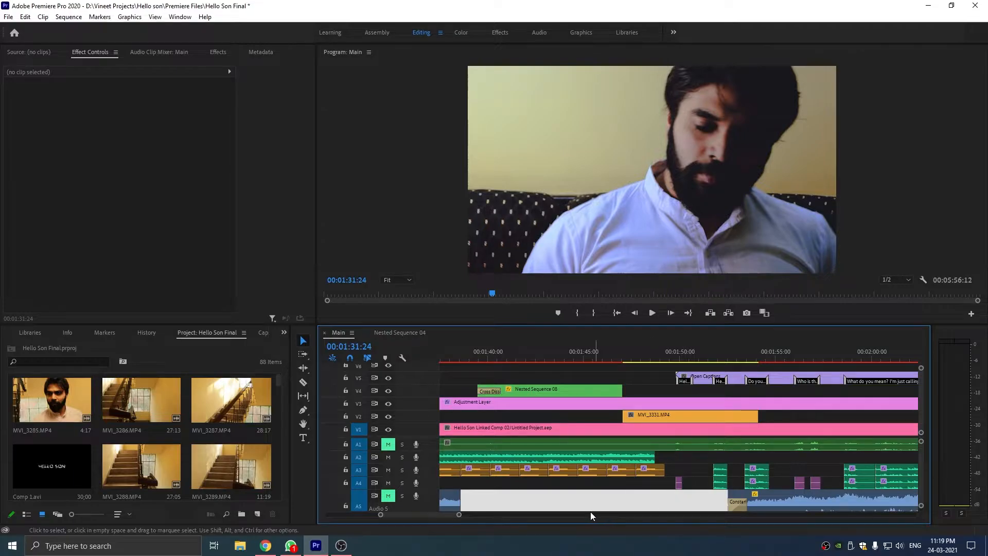
{"action": "scroll", "coordinate": [588, 512], "scroll_direction": "down", "scroll_amount": 10}
{"action": "scroll", "coordinate": [586, 503], "scroll_direction": "up", "scroll_amount": 10}
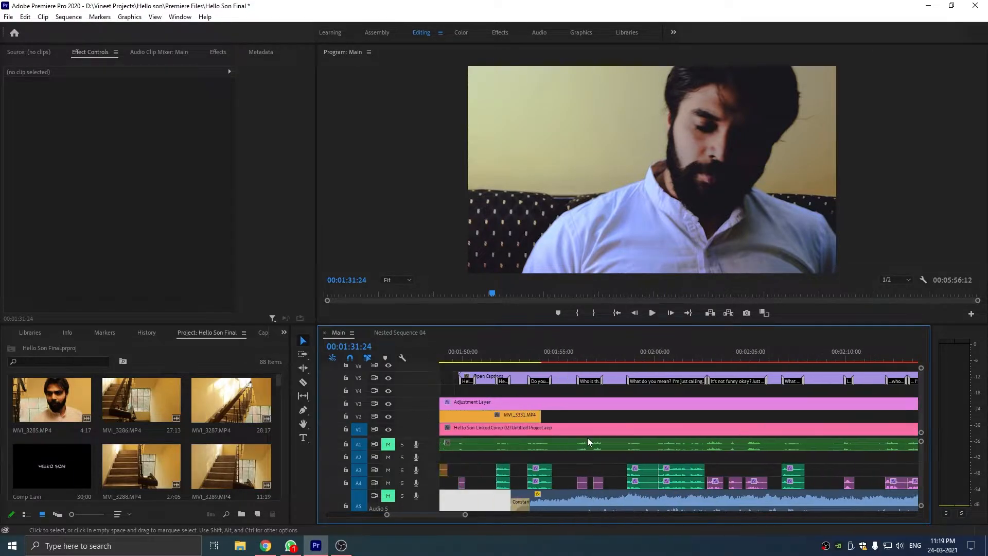
{"action": "left_click", "coordinate": [679, 360]}
{"action": "key", "text": "space"}
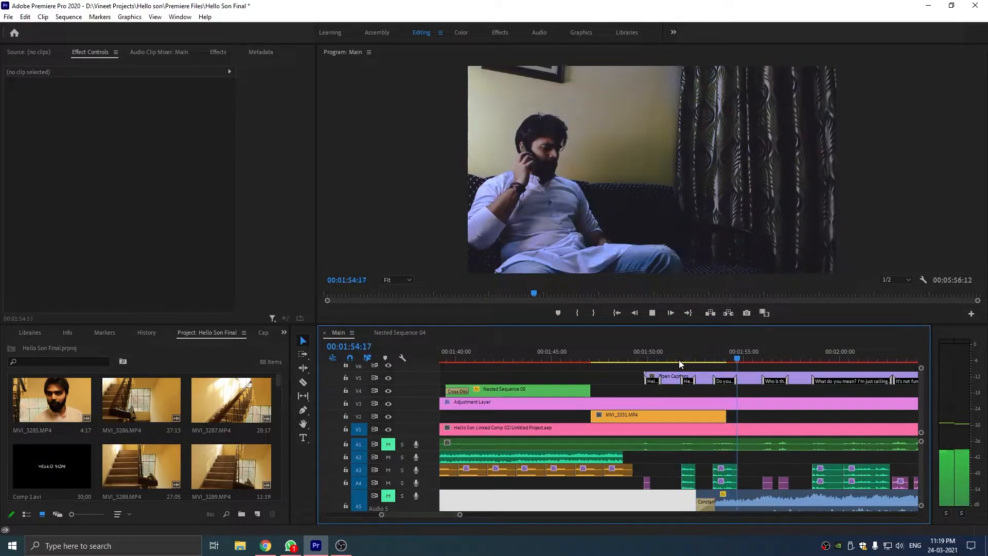
{"action": "key", "text": "space"}
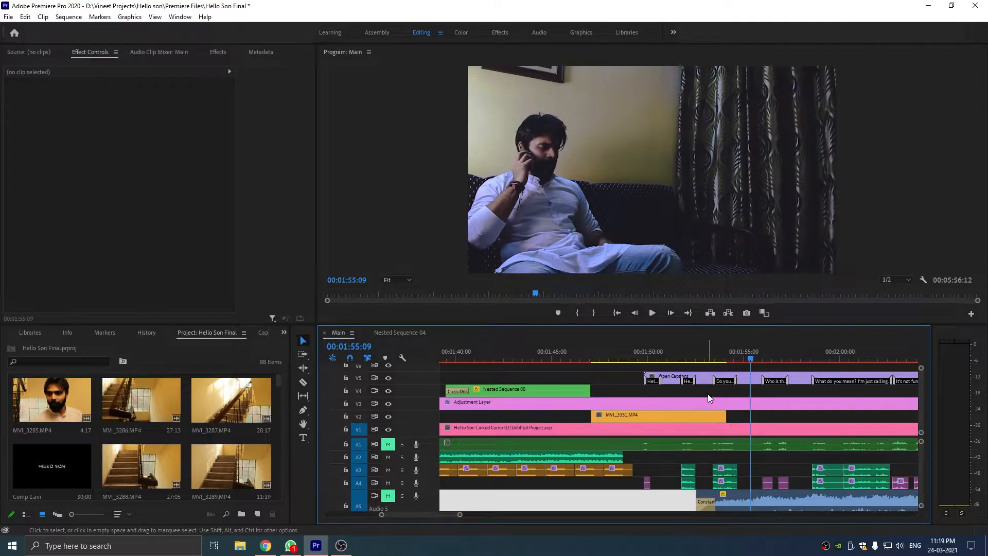
- Select the "Hello Son!" voice clip on track A4 and bypass its Highpass and Pitch Shifter effects
{"action": "left_click", "coordinate": [672, 471]}
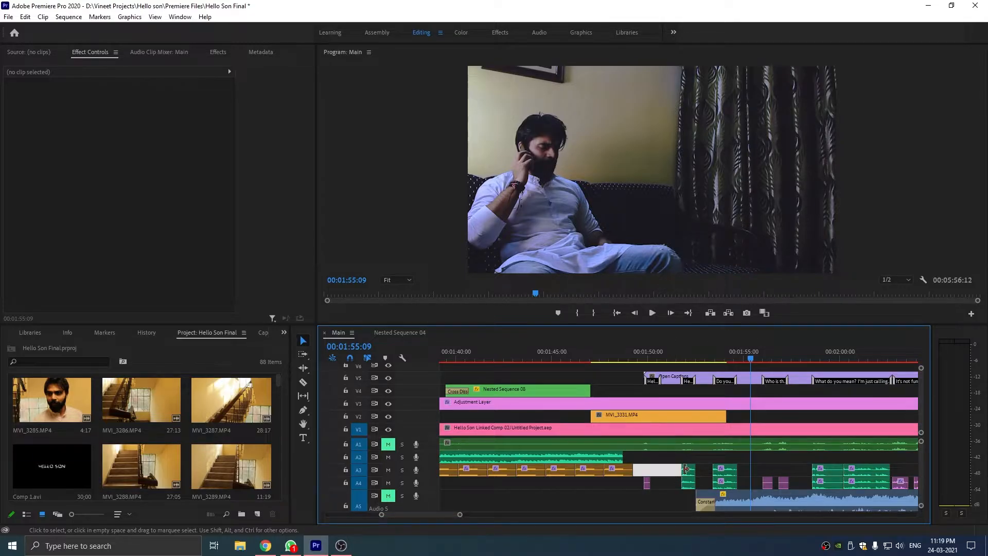
{"action": "left_click", "coordinate": [742, 457]}
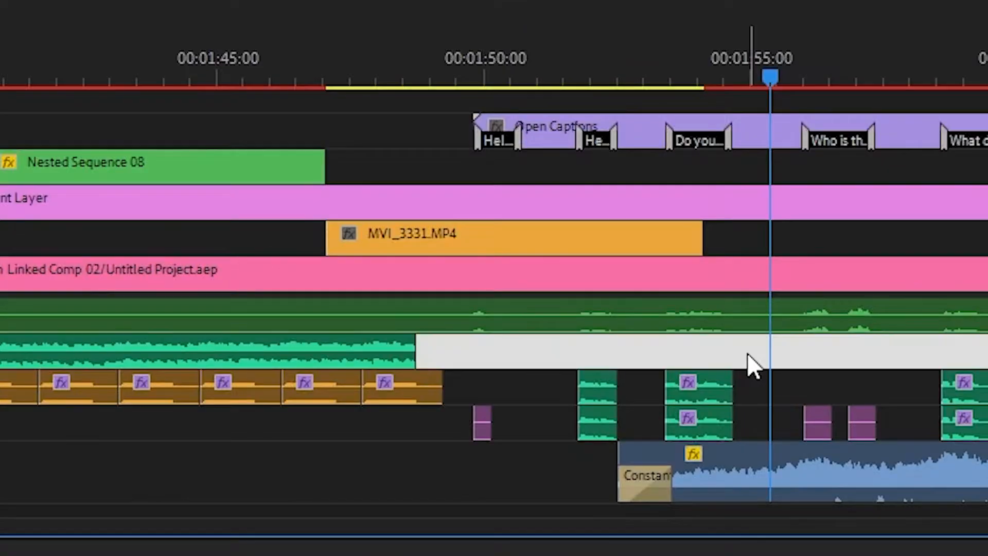
{"action": "scroll", "coordinate": [747, 353], "scroll_direction": "up", "scroll_amount": 6}
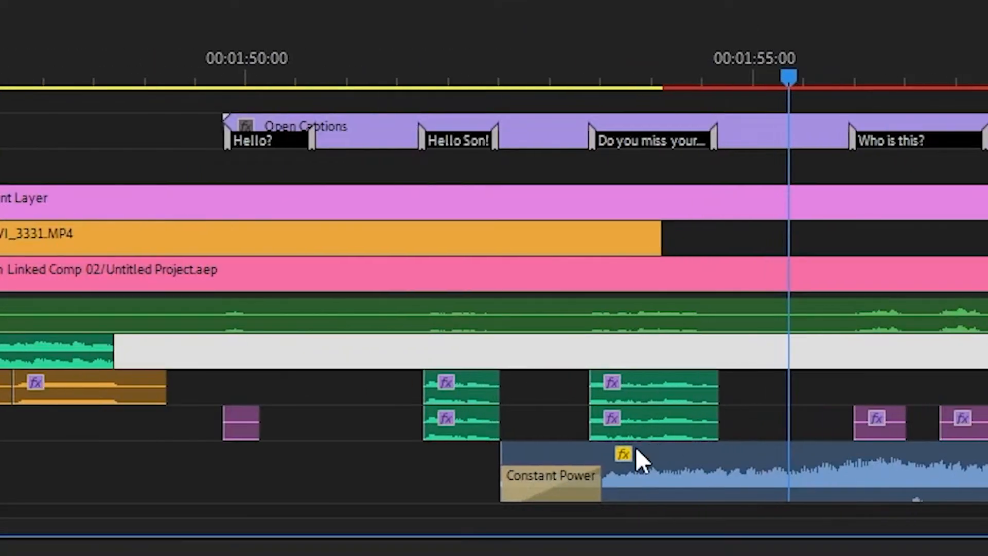
{"action": "left_click", "coordinate": [265, 378]}
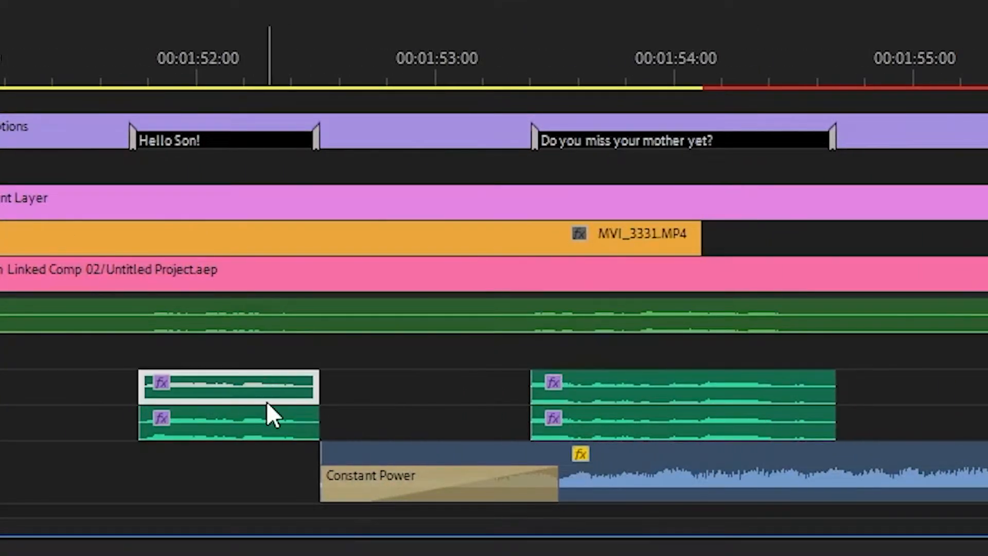
{"action": "left_click", "coordinate": [232, 430]}
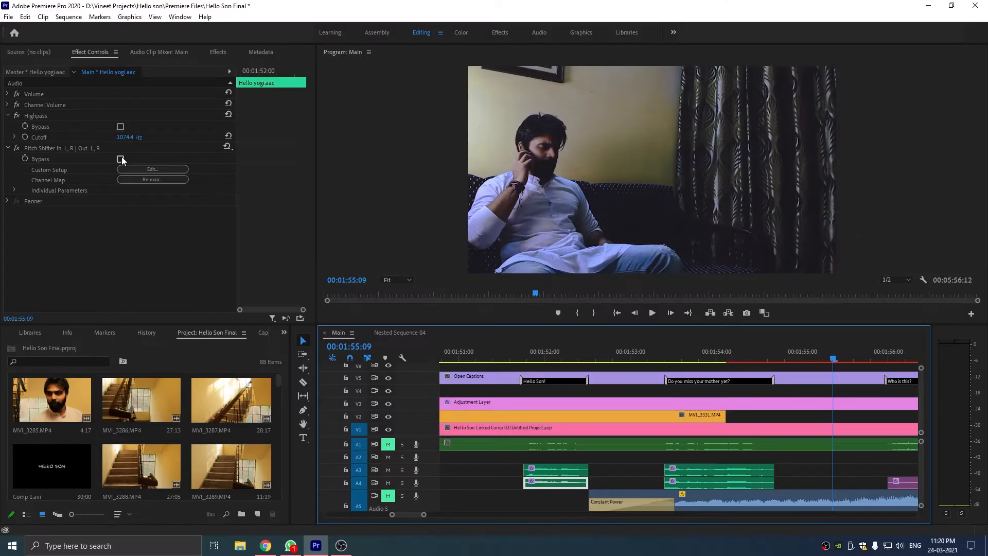
{"action": "left_click", "coordinate": [487, 252]}
{"action": "left_click", "coordinate": [121, 126]}
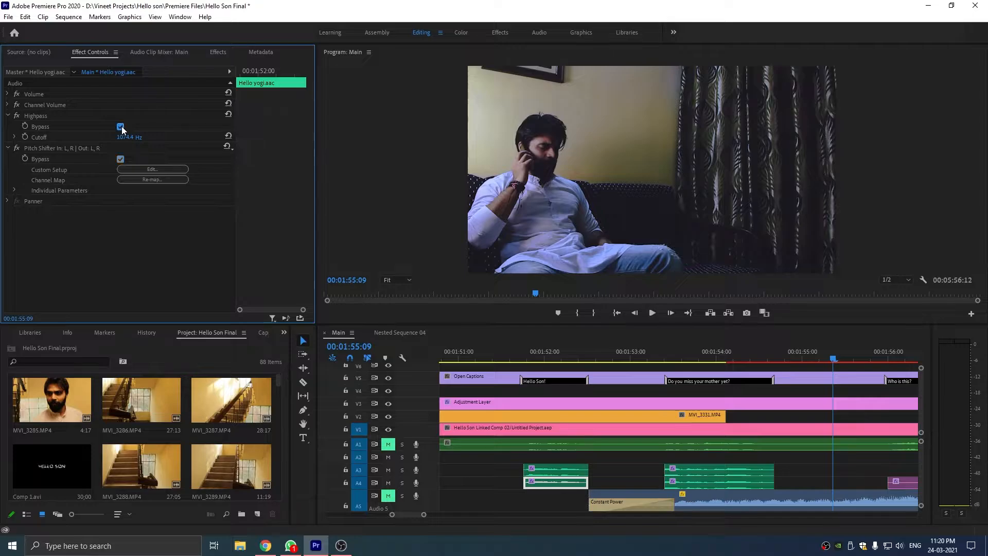
- Mute track A3 and play the "Hello Son!" line with both effects on the A4 clip bypassed
{"action": "left_click", "coordinate": [388, 469]}
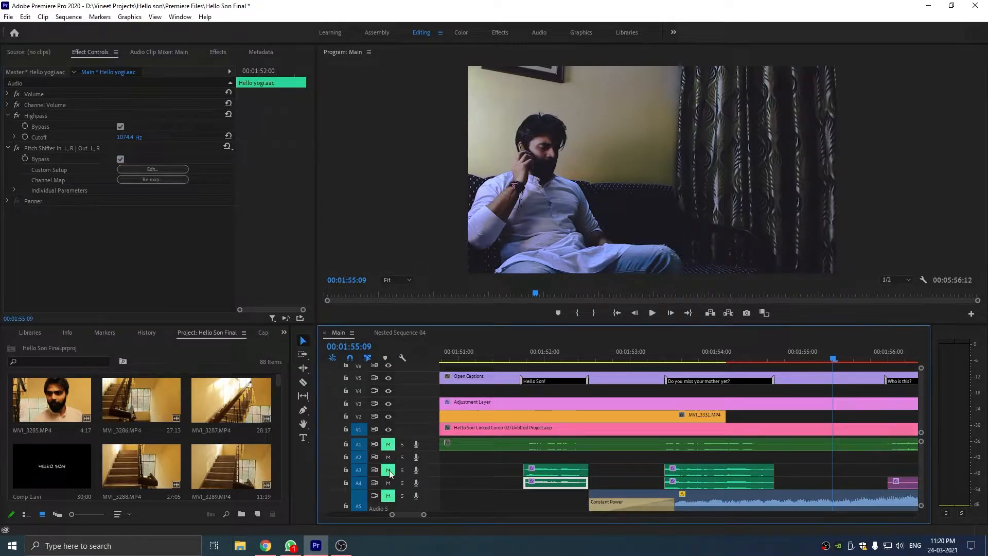
{"action": "left_click", "coordinate": [514, 352]}
{"action": "key", "text": "space"}
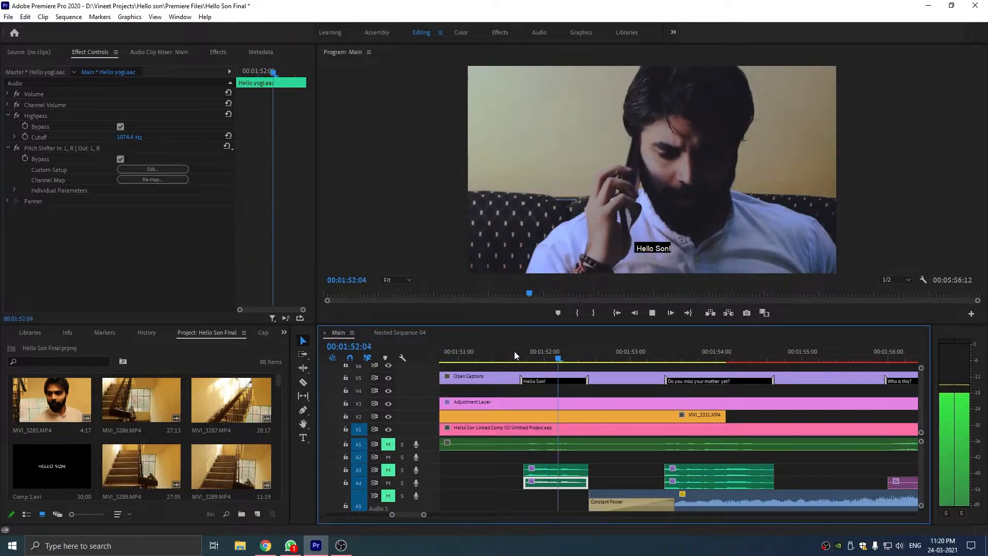
{"action": "key", "text": "space"}
{"action": "left_click_drag", "start_coordinate": [515, 351], "coordinate": [551, 351]}
- Turn off the Highpass bypass on the A4 clip and replay the "Hello Son!" line with only Highpass active
{"action": "left_click", "coordinate": [120, 126]}
{"action": "left_click", "coordinate": [514, 350]}
{"action": "key", "text": "space"}
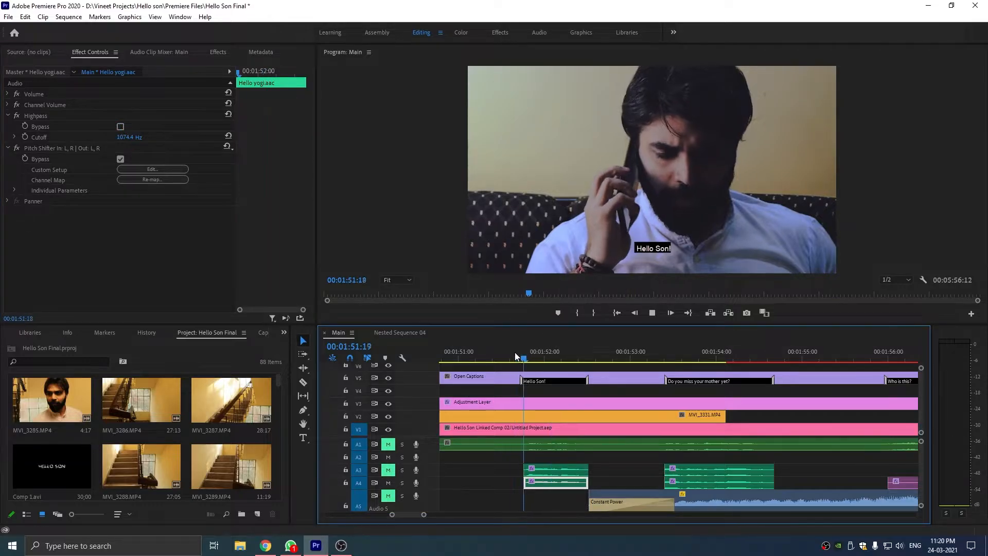
{"action": "key", "text": "space"}
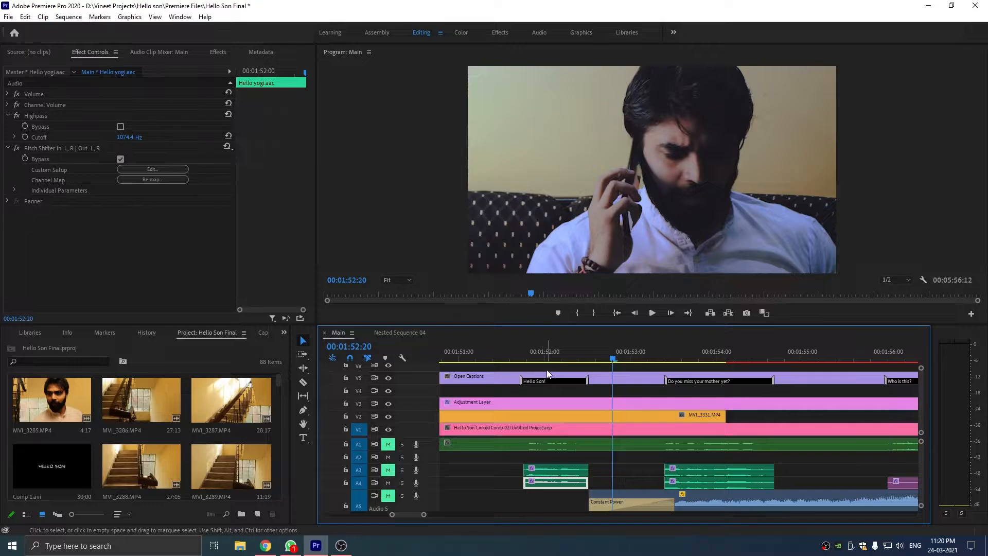
- Review the A4 clip's Pitch Shifter custom setup, turn off the effect's bypass, and replay the line from about 00:01:51:17
{"action": "left_click", "coordinate": [516, 355]}
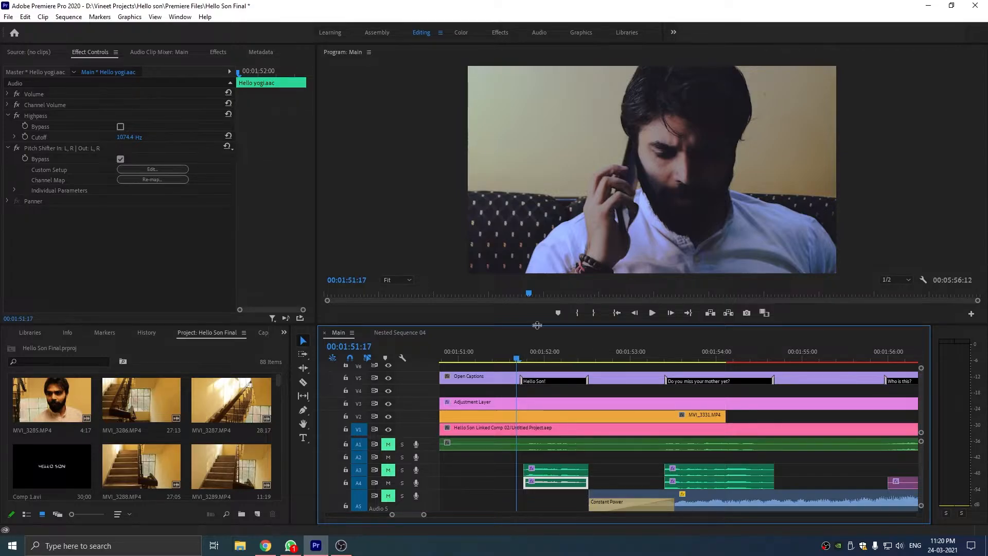
{"action": "left_click", "coordinate": [145, 170]}
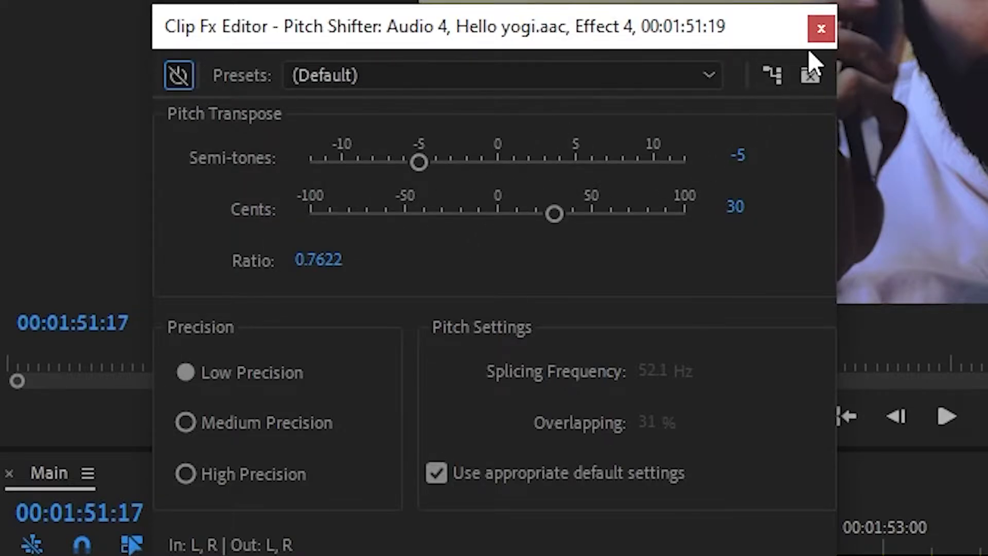
{"action": "left_click", "coordinate": [820, 29]}
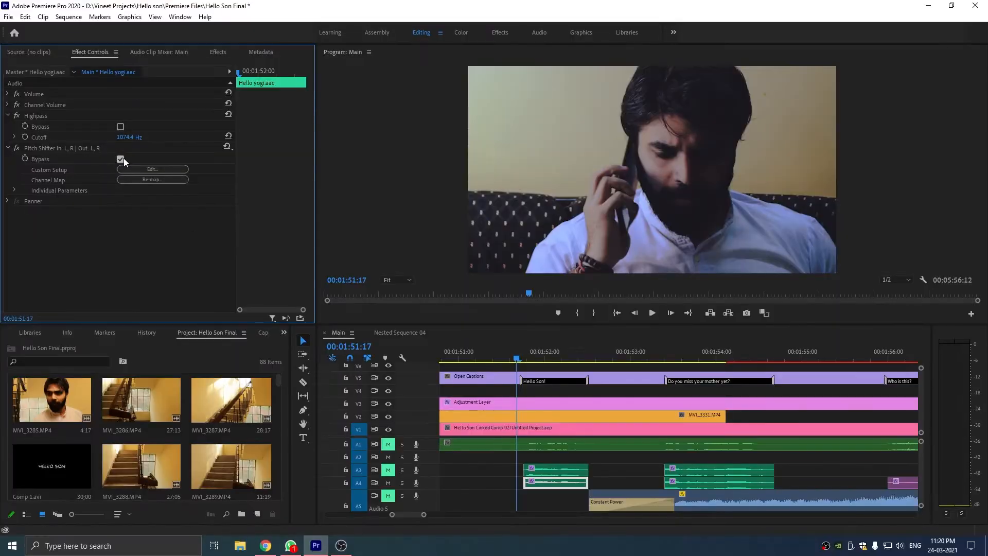
{"action": "left_click", "coordinate": [120, 159]}
{"action": "key", "text": "space"}
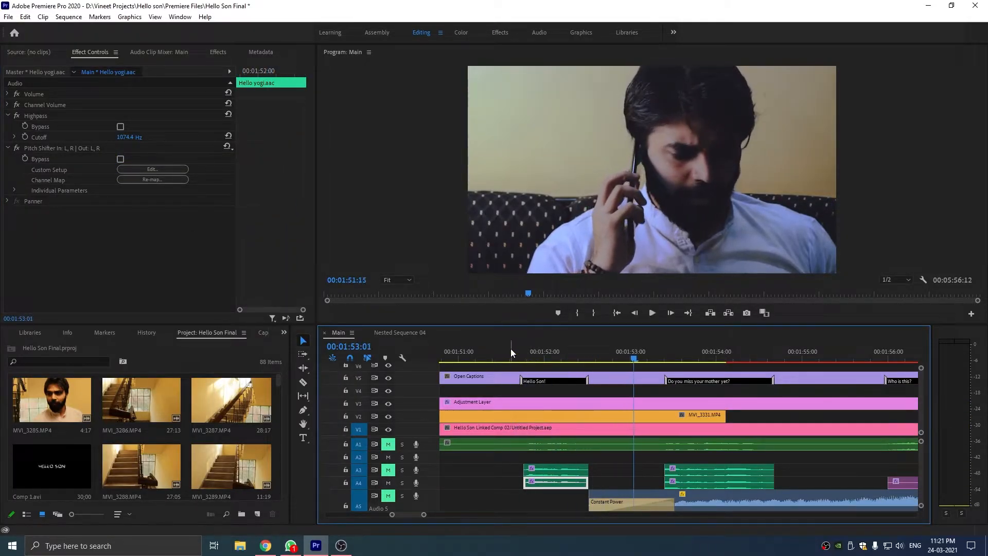
{"action": "left_click", "coordinate": [513, 349]}
{"action": "key", "text": "space"}
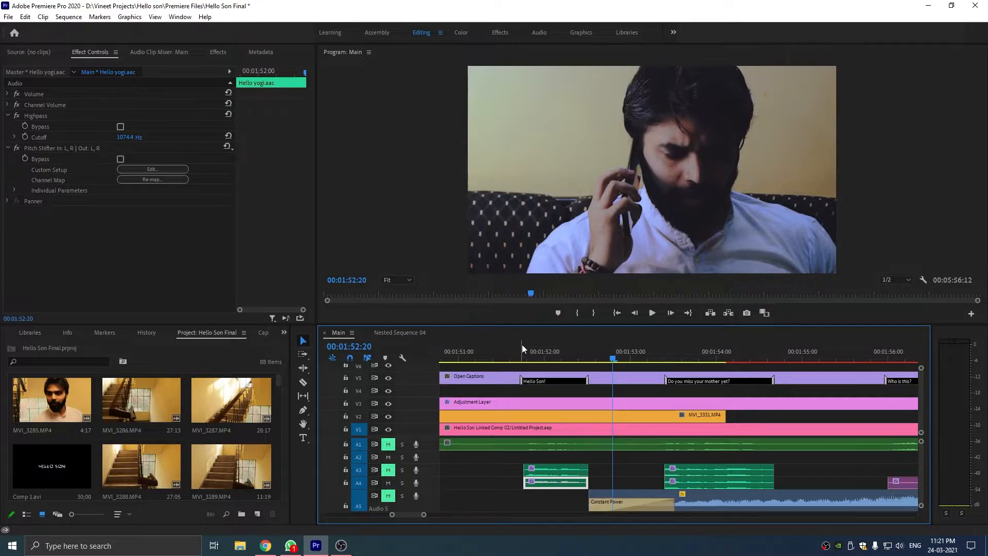
- Unmute track A3, select its "Hello Son!" clip, and play both voice layers together through "Do you miss your mother yet?"
{"action": "left_click", "coordinate": [389, 470]}
{"action": "left_click", "coordinate": [542, 468]}
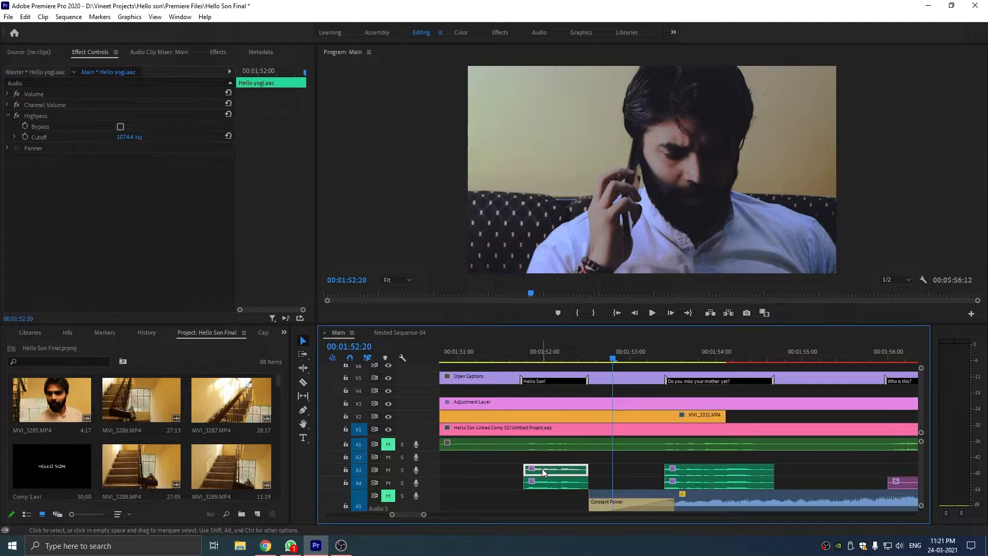
{"action": "left_click", "coordinate": [514, 356]}
{"action": "key", "text": "space"}
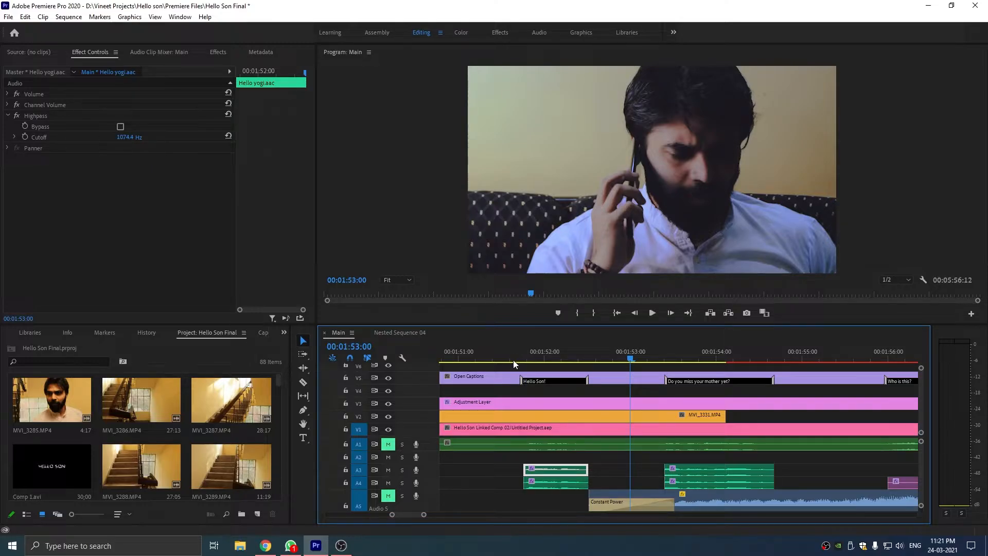
{"action": "key", "text": "space"}
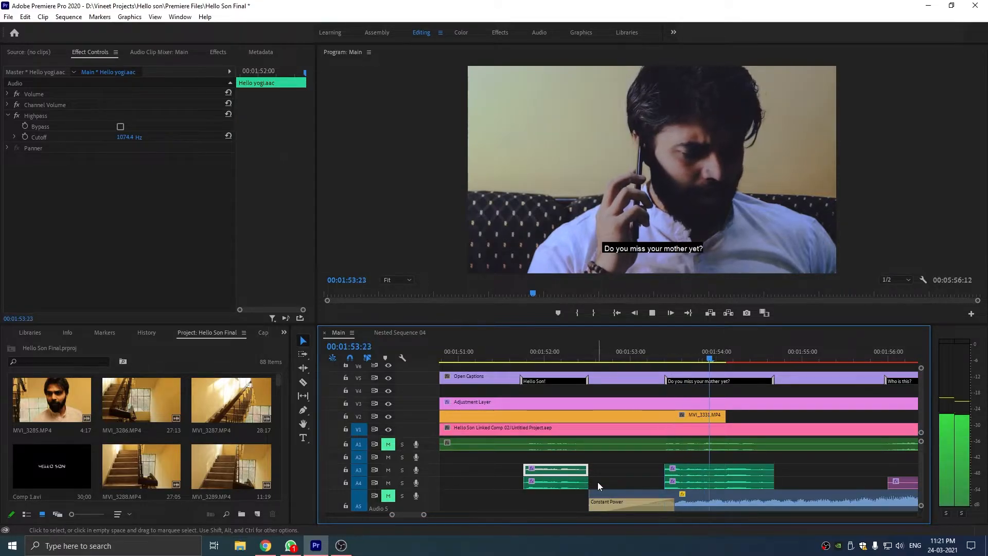
{"action": "key", "text": "space"}
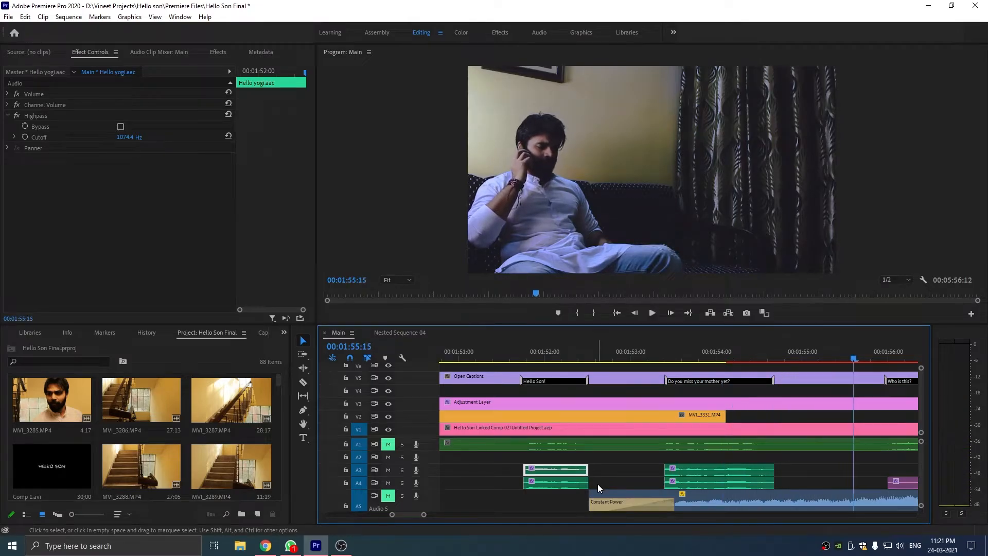
- Return to the Main sequence and open Nested Sequence 04, located around 00:04:25:00 on track V1
{"action": "scroll", "coordinate": [681, 440], "scroll_direction": "down", "scroll_amount": 5}
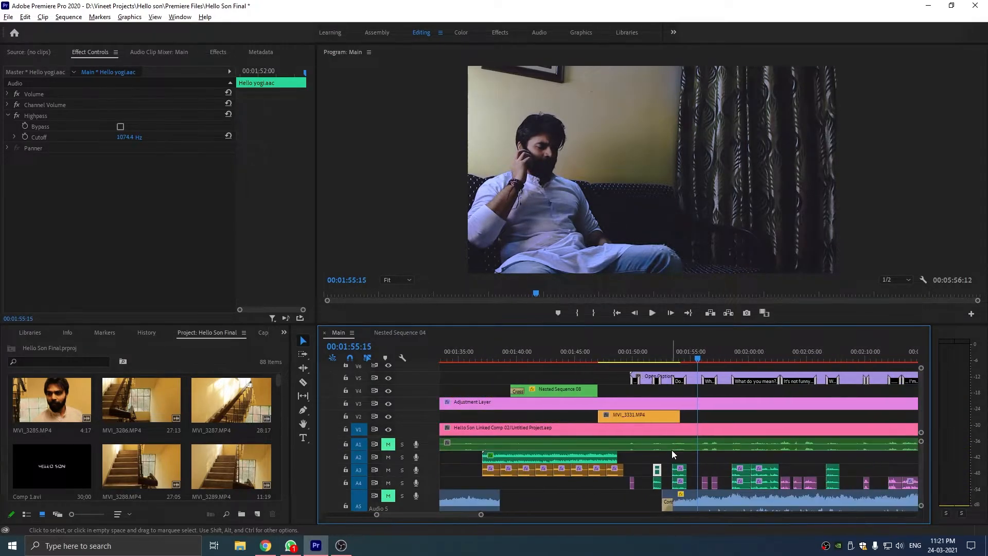
{"action": "scroll", "coordinate": [684, 455], "scroll_direction": "down", "scroll_amount": 5}
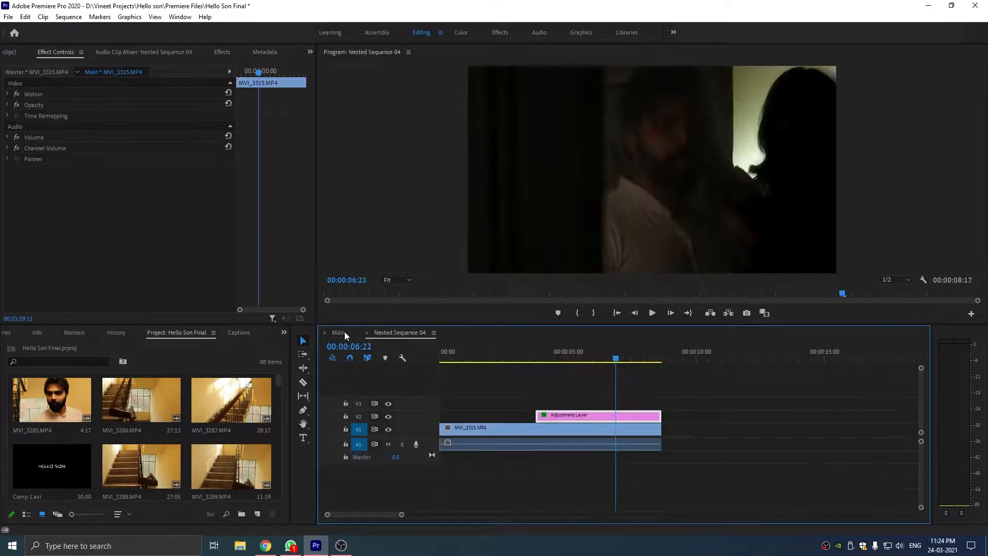
{"action": "left_click", "coordinate": [339, 332]}
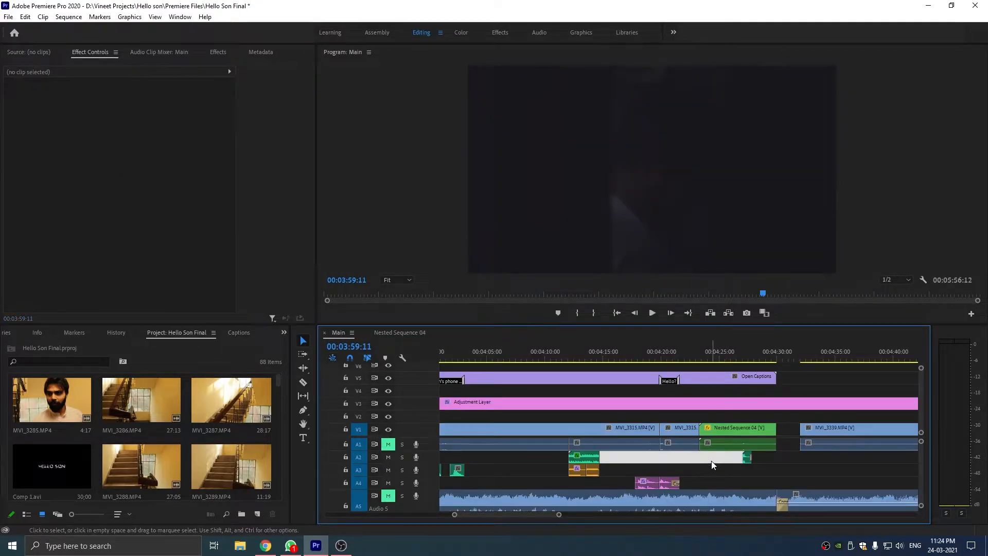
{"action": "left_click", "coordinate": [766, 456]}
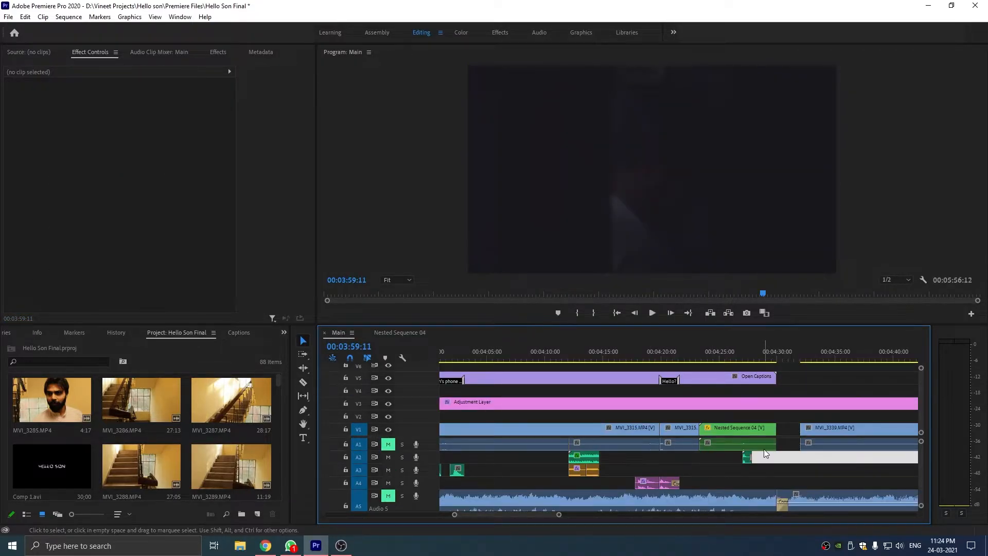
{"action": "double_click", "coordinate": [736, 434]}
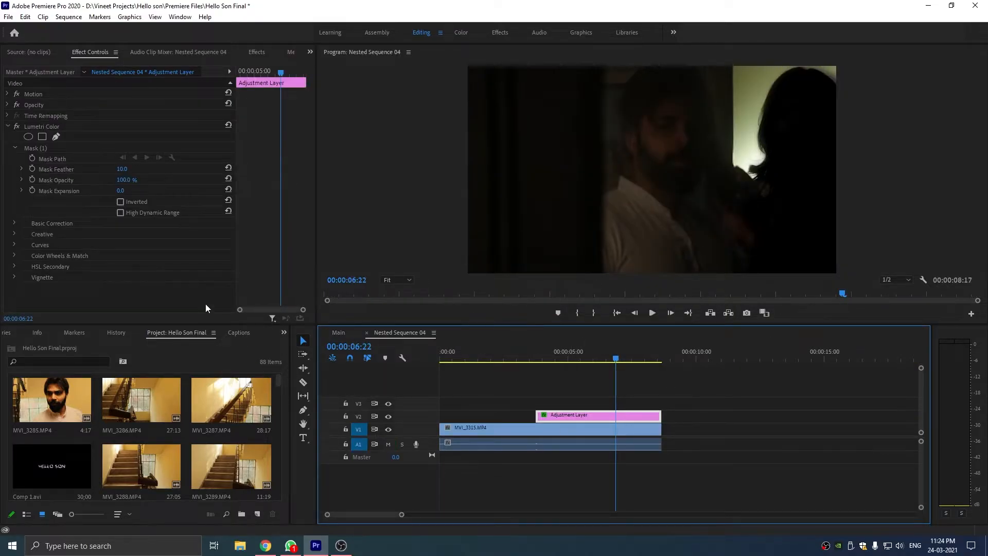
- Hide and show track V2 to compare the shot with and without the masked adjustment layer, and delete that layer
{"action": "left_click", "coordinate": [388, 417]}
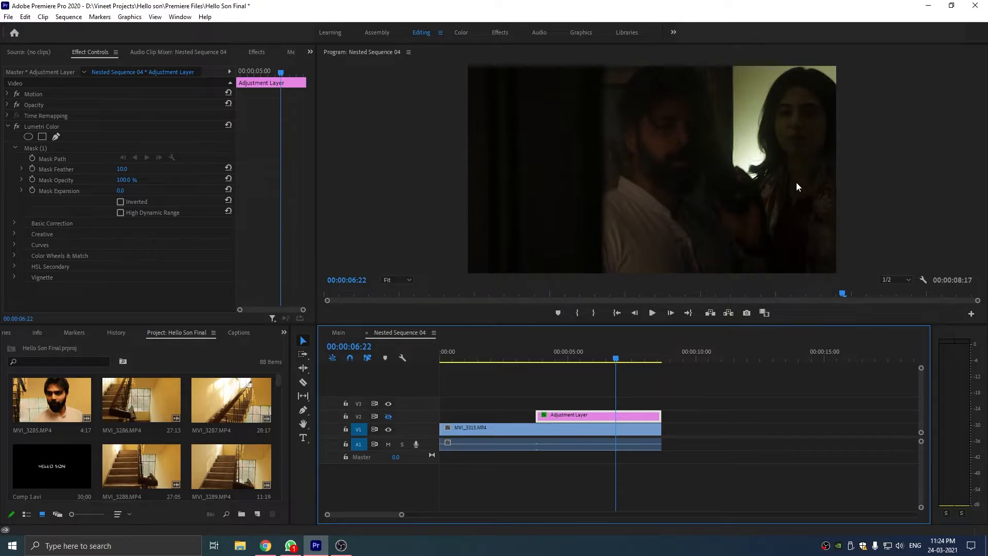
{"action": "left_click", "coordinate": [389, 416]}
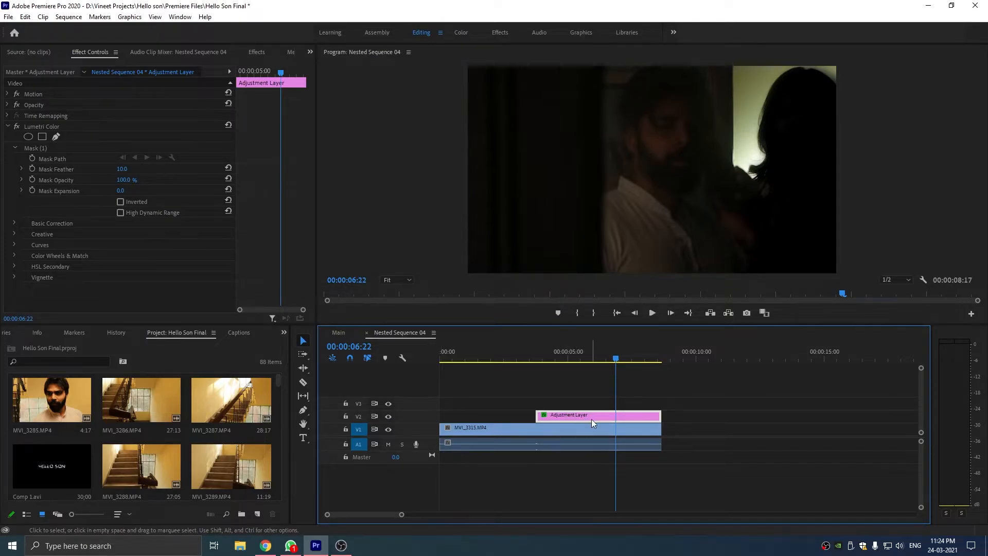
{"action": "key", "text": "Delete"}
- Create a new adjustment layer in the project and place it on track V2 above the end of MVI_3315.MP4
{"action": "scroll", "coordinate": [214, 465], "scroll_direction": "down", "scroll_amount": 10}
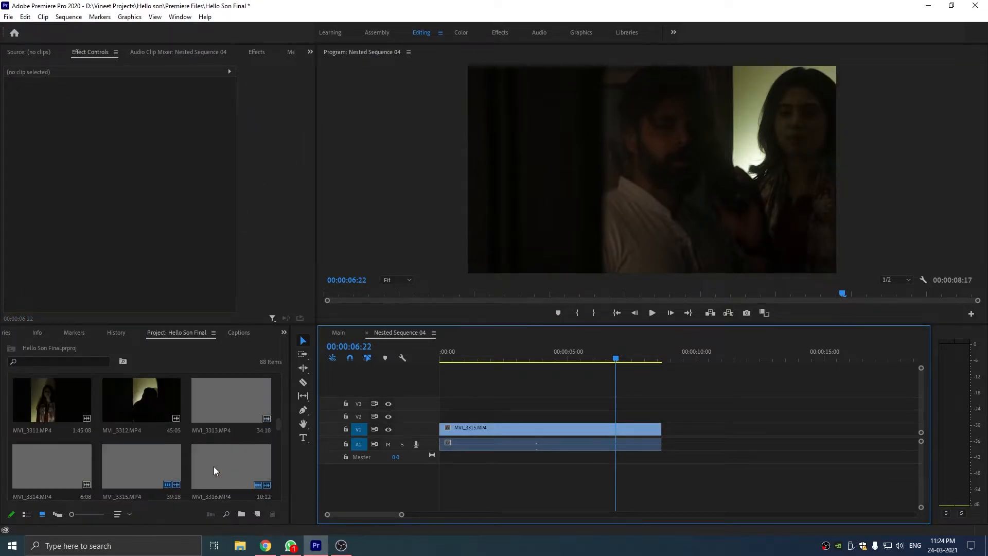
{"action": "scroll", "coordinate": [214, 466], "scroll_direction": "down", "scroll_amount": 3}
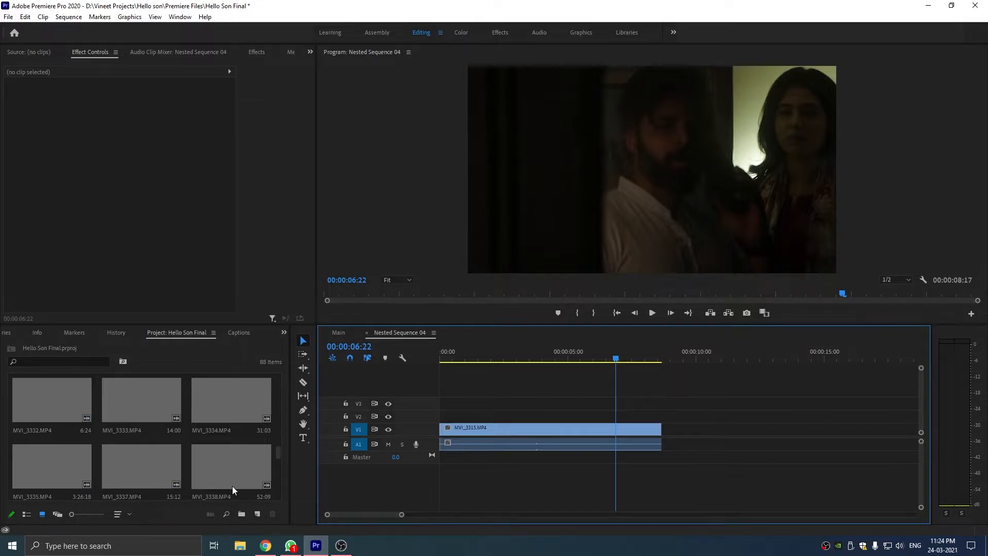
{"action": "scroll", "coordinate": [233, 486], "scroll_direction": "down", "scroll_amount": 3}
{"action": "scroll", "coordinate": [233, 486], "scroll_direction": "down", "scroll_amount": 5}
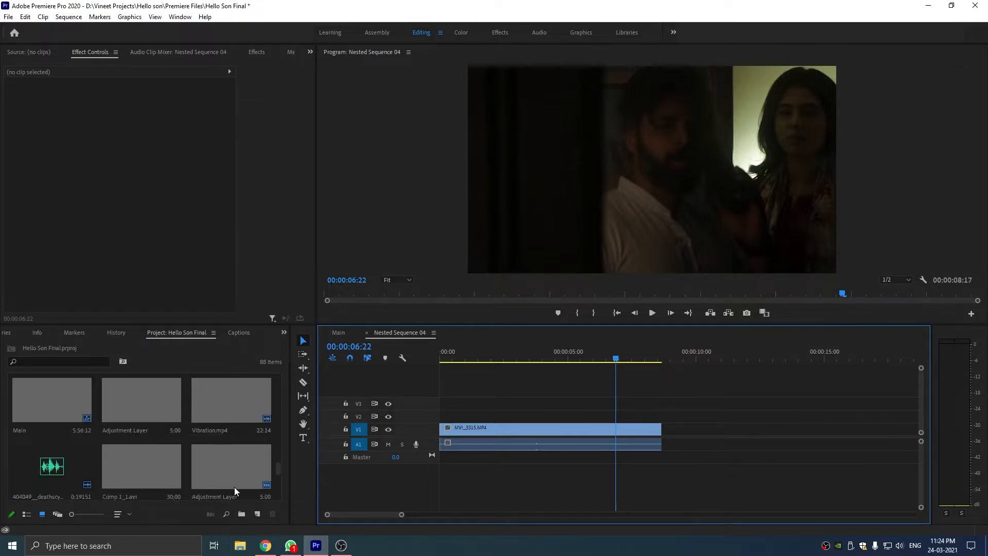
{"action": "right_click", "coordinate": [206, 455]}
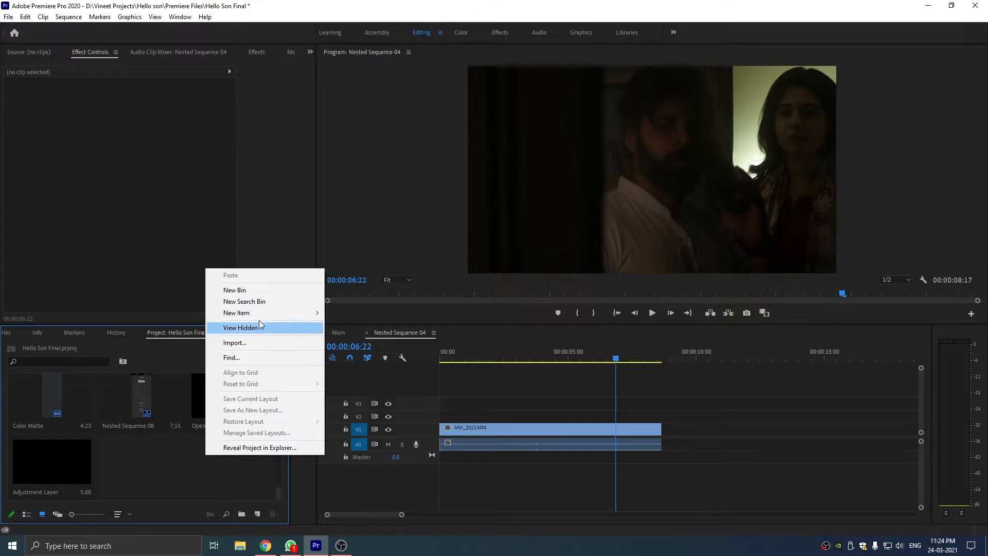
{"action": "mouse_move", "coordinate": [264, 315]}
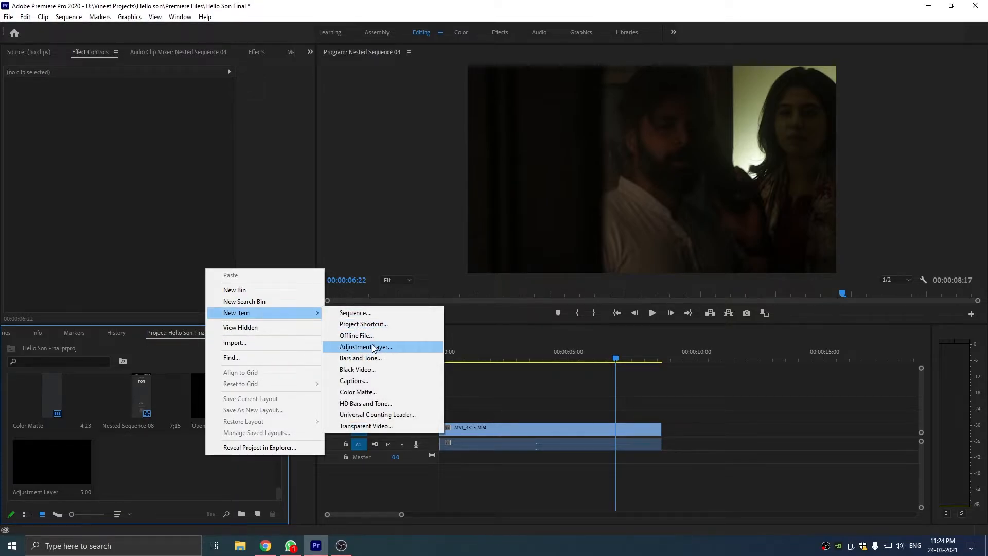
{"action": "left_click", "coordinate": [431, 347]}
{"action": "left_click", "coordinate": [509, 309]}
{"action": "left_click_drag", "start_coordinate": [145, 476], "coordinate": [604, 426]}
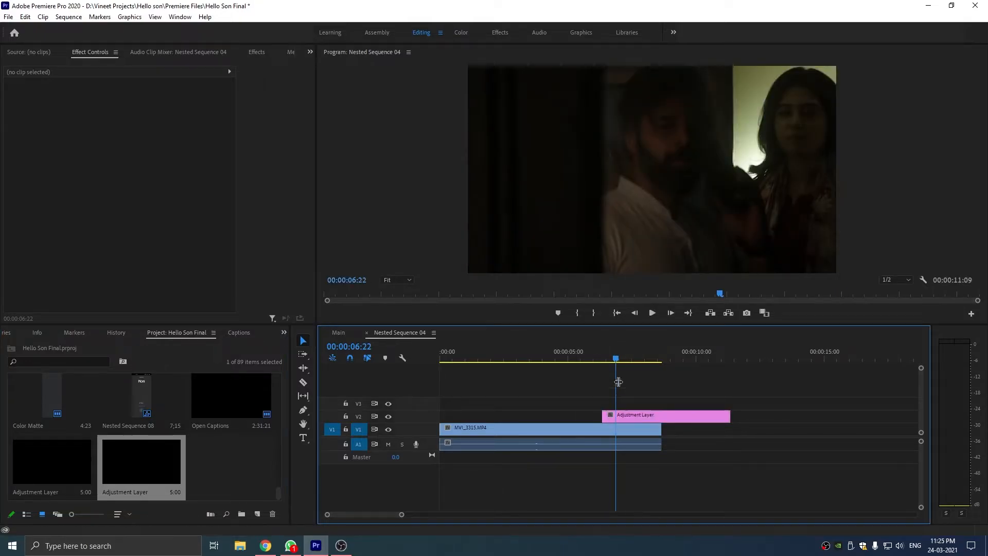
- Darken the adjustment layer with Exposure -3.9, Contrast 62.0, Highlights -80.4, Shadows -38.0 and Blacks 78.3, and trim its end to match MVI_3315.MP4
{"action": "left_click", "coordinate": [632, 414]}
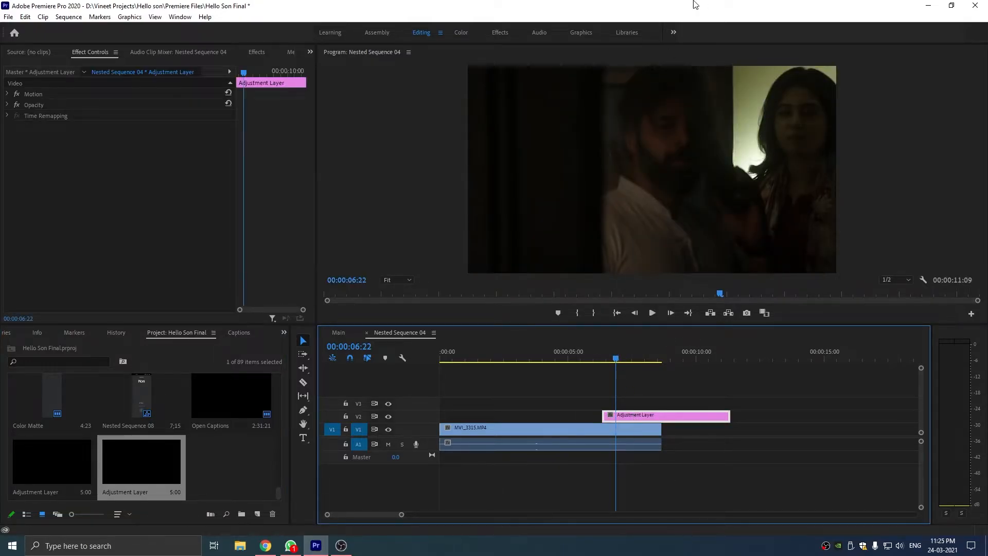
{"action": "left_click", "coordinate": [461, 33]}
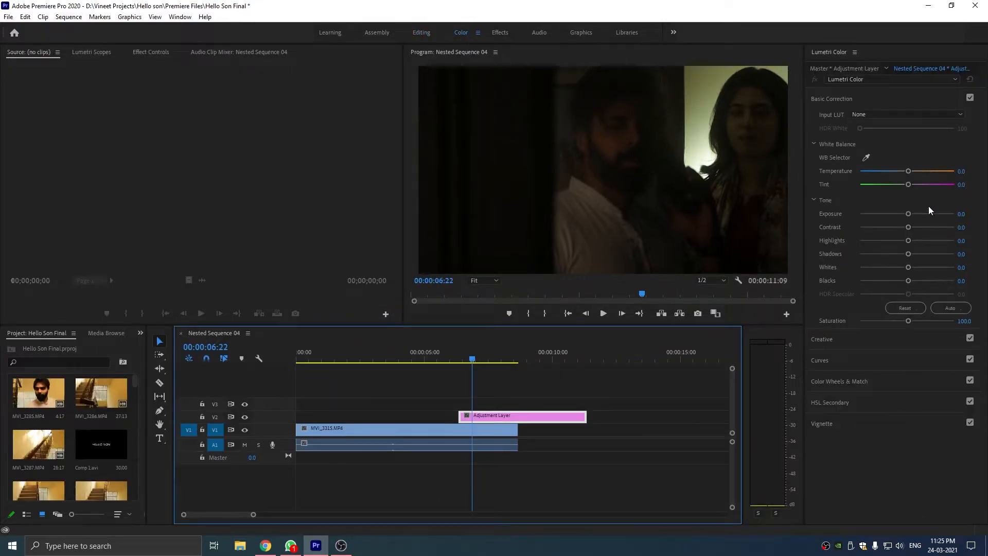
{"action": "mouse_move", "coordinate": [914, 176]}
{"action": "left_mouse_down"}
{"action": "mouse_move", "coordinate": [929, 176]}
{"action": "mouse_move", "coordinate": [904, 179]}
{"action": "mouse_move", "coordinate": [907, 170]}
{"action": "left_mouse_up"}
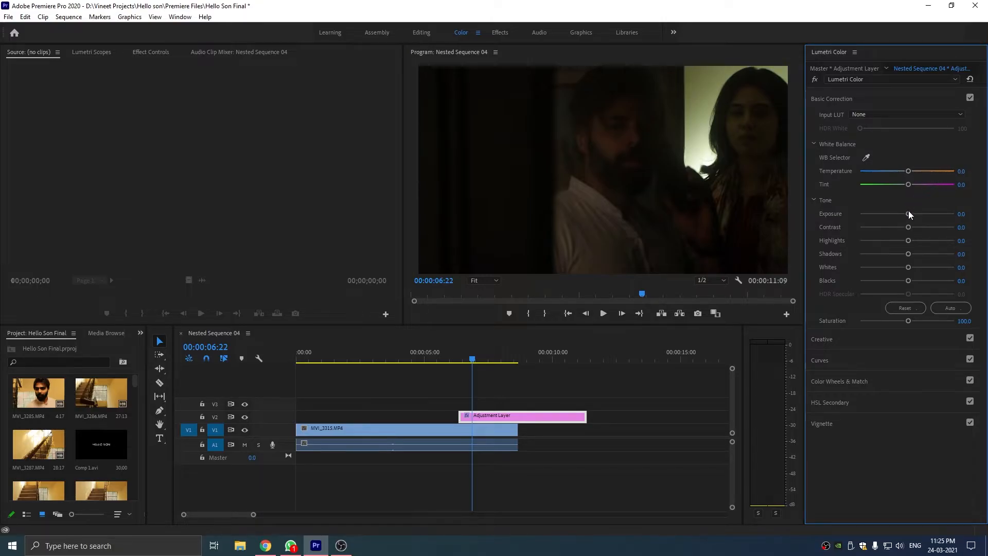
{"action": "left_click_drag", "start_coordinate": [908, 212], "coordinate": [929, 282]}
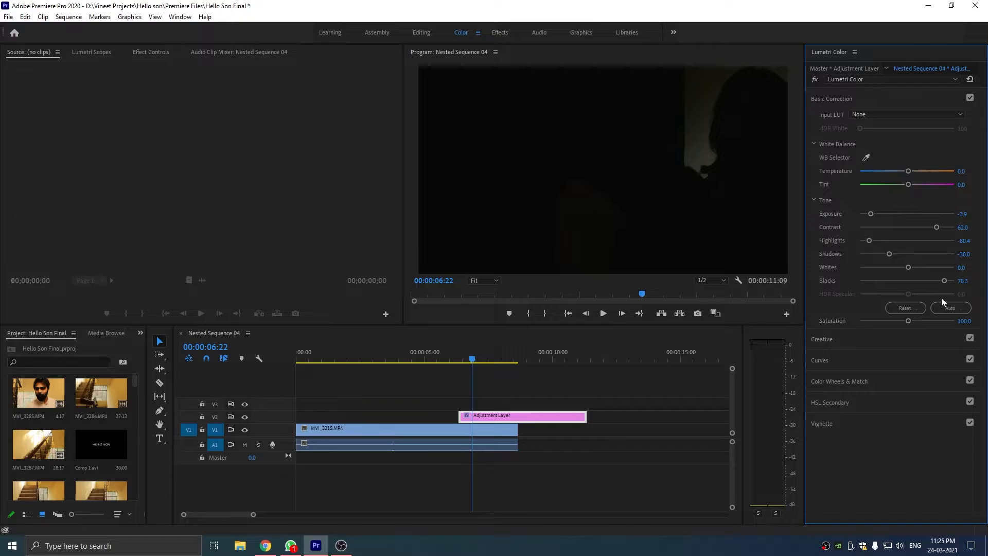
{"action": "left_click_drag", "start_coordinate": [585, 416], "coordinate": [522, 413]}
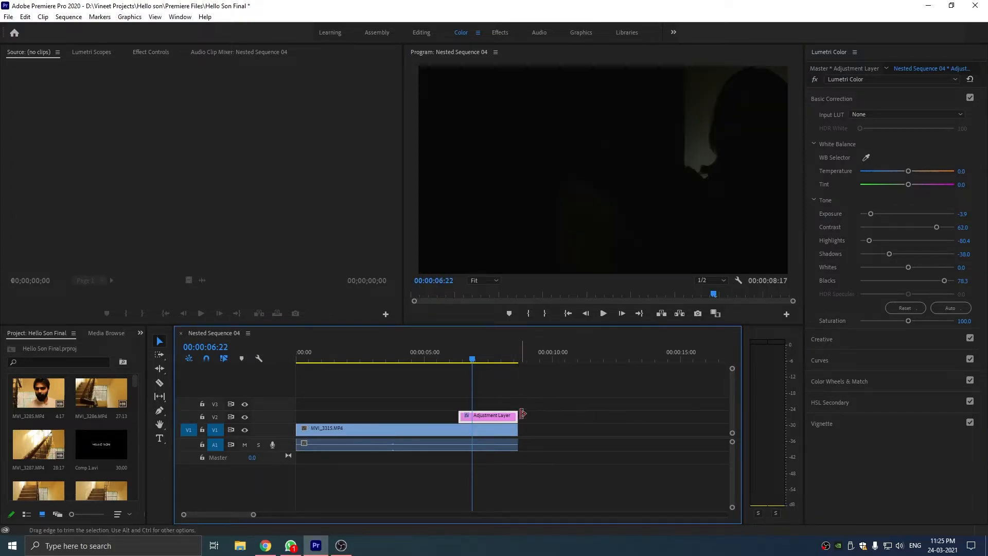
- Draw a four-point Lumetri Color mask over the woman's face with the Pen tool, hiding track V2 while drawing and showing it again
{"action": "left_click", "coordinate": [244, 417]}
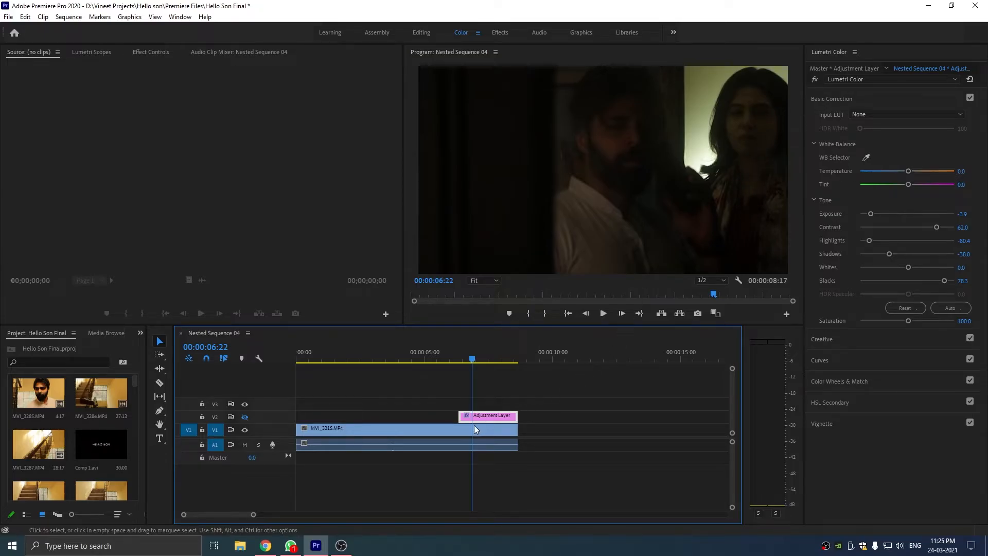
{"action": "left_click", "coordinate": [151, 52]}
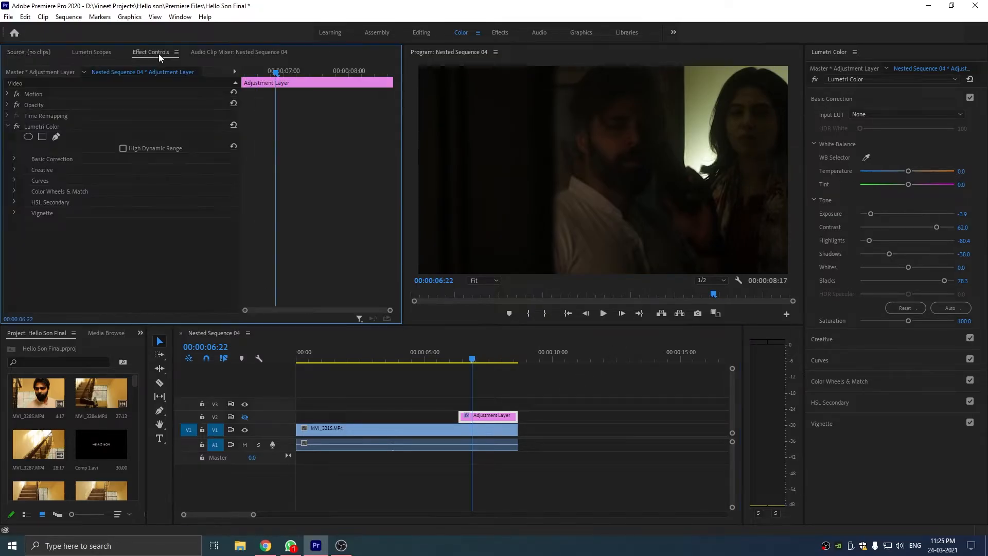
{"action": "left_click_drag", "start_coordinate": [402, 186], "coordinate": [304, 190]}
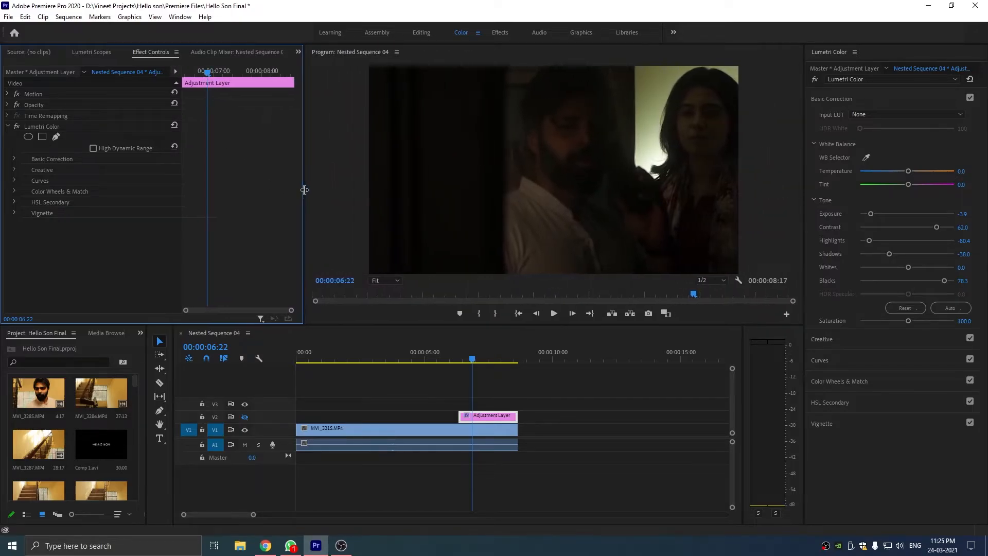
{"action": "left_click", "coordinate": [57, 135]}
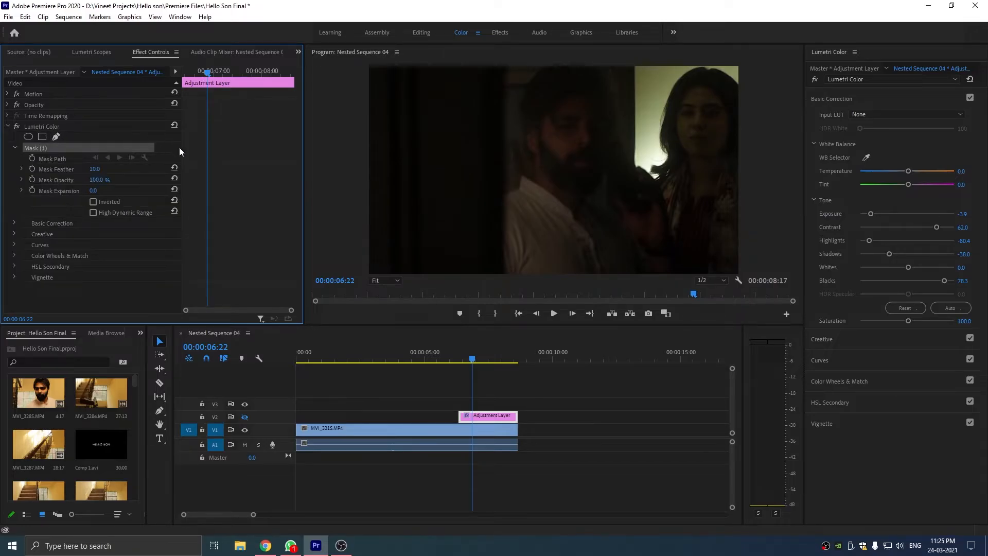
{"action": "left_click", "coordinate": [677, 102]}
{"action": "left_click", "coordinate": [681, 168]}
{"action": "left_click", "coordinate": [723, 161]}
{"action": "left_click", "coordinate": [728, 94]}
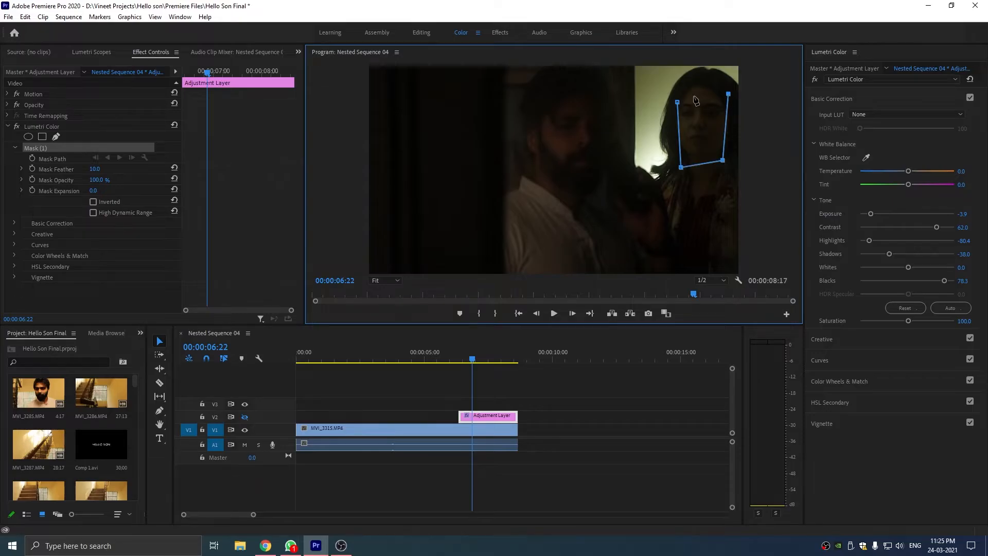
{"action": "left_click", "coordinate": [677, 102]}
{"action": "left_click", "coordinate": [245, 416]}
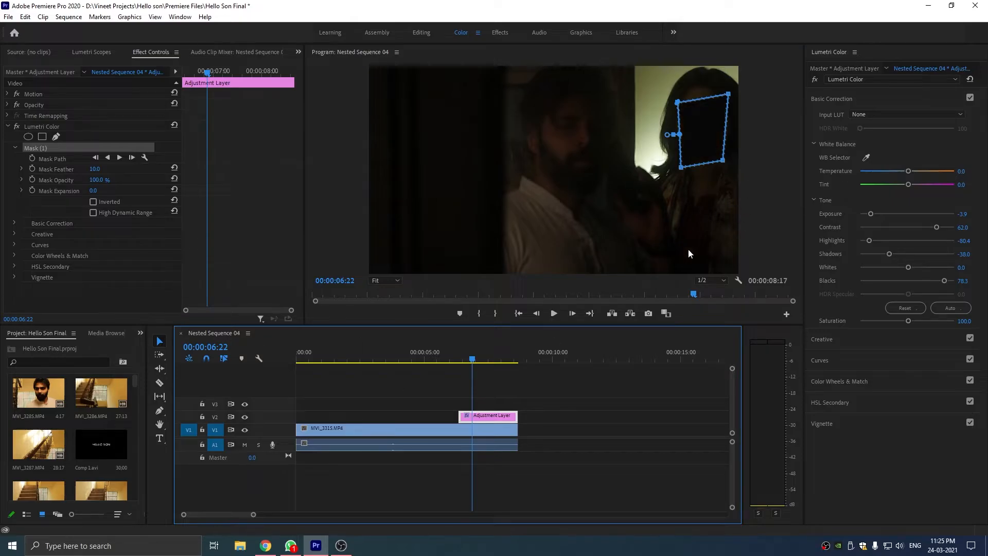
- Shift the face mask slightly upward, and delete that mask from the Lumetri Color effect
{"action": "left_click", "coordinate": [760, 161]}
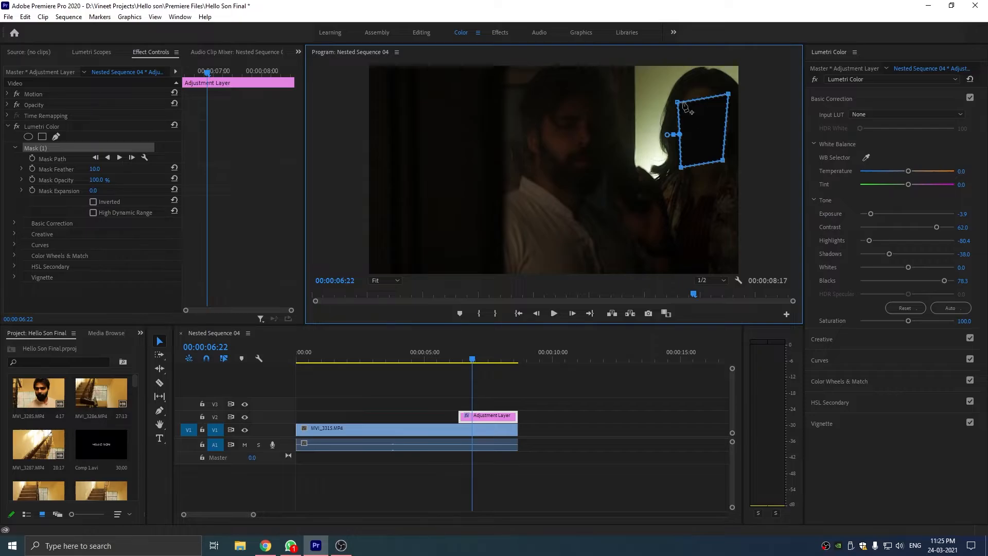
{"action": "mouse_move", "coordinate": [713, 134]}
{"action": "left_mouse_down"}
{"action": "mouse_move", "coordinate": [630, 153]}
{"action": "mouse_move", "coordinate": [670, 126]}
{"action": "mouse_move", "coordinate": [711, 130]}
{"action": "left_mouse_up"}
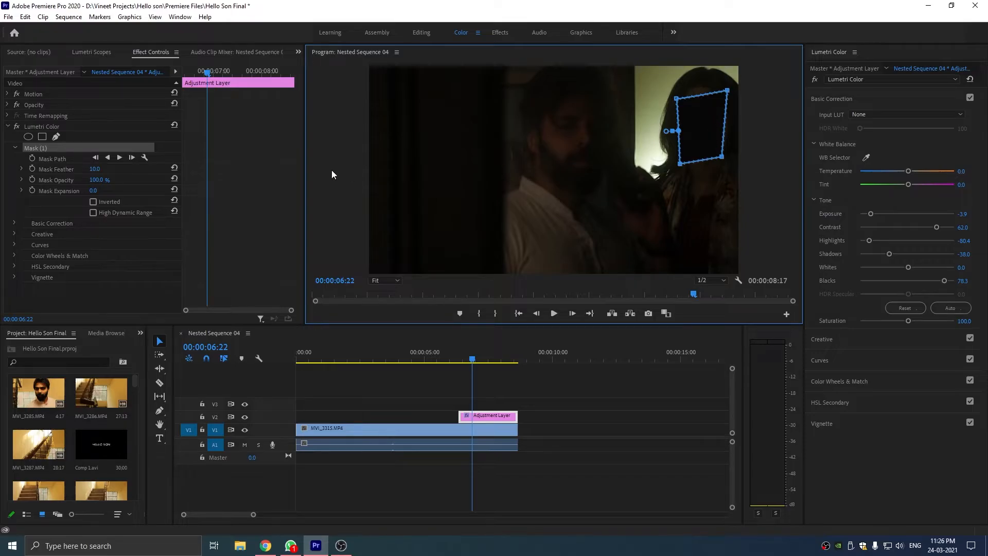
{"action": "left_click", "coordinate": [36, 150]}
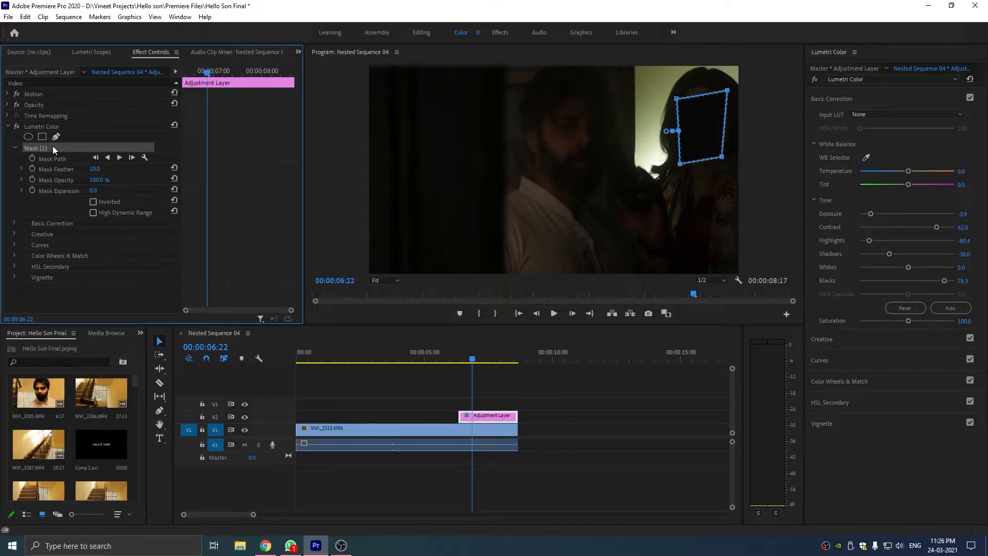
{"action": "key", "text": "Delete"}
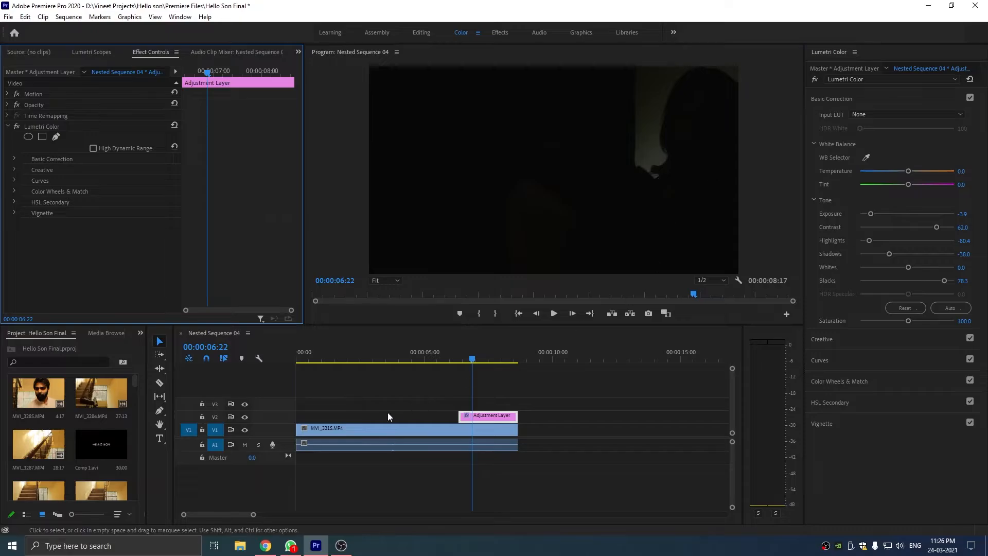
- Hide and show track V2 several times to compare the shot with and without the unmasked darkening
{"action": "left_click", "coordinate": [245, 417]}
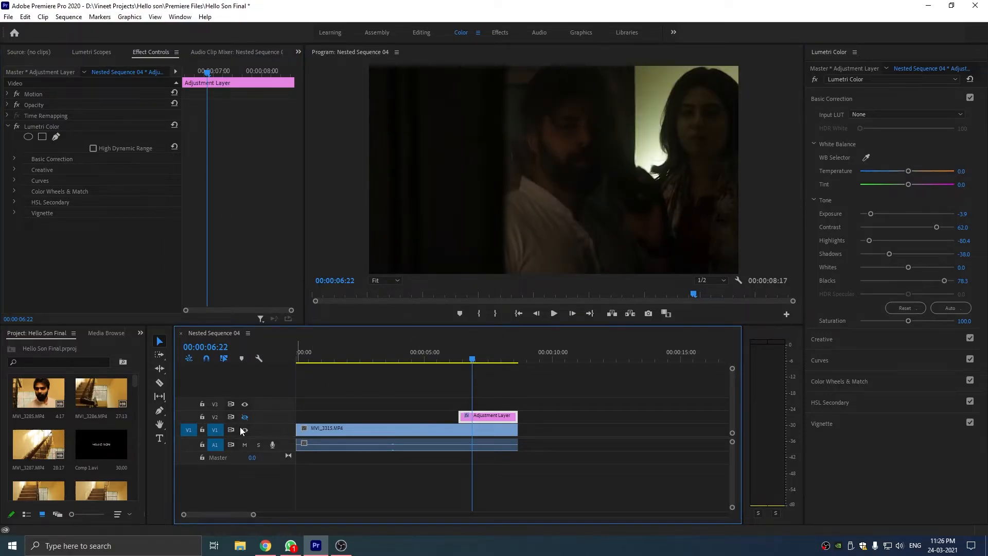
{"action": "left_click", "coordinate": [245, 416]}
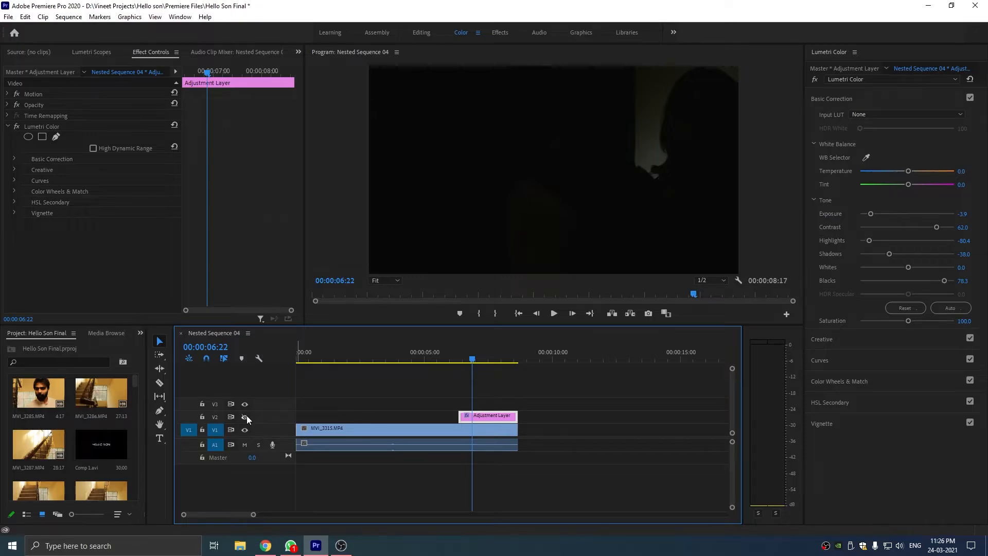
{"action": "left_click", "coordinate": [245, 417]}
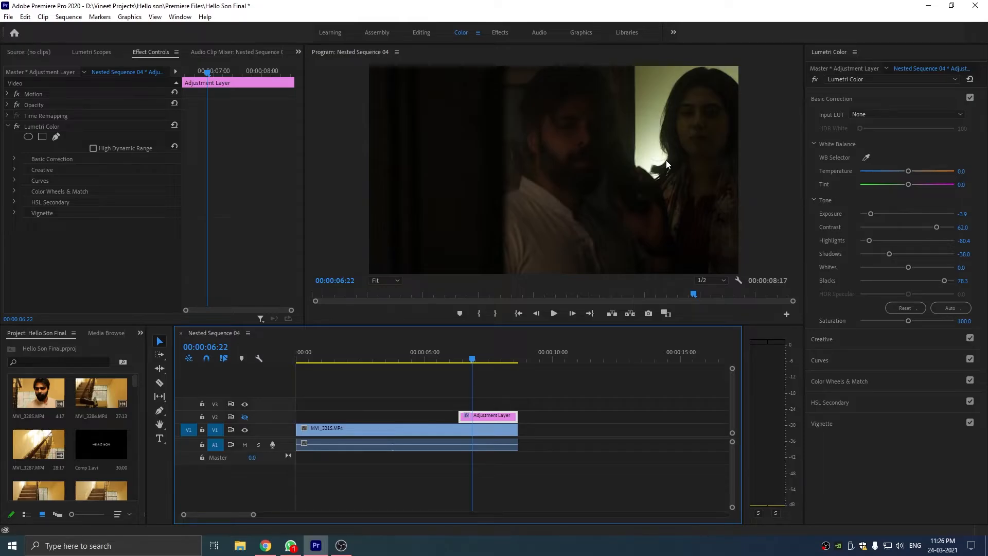
{"action": "left_click", "coordinate": [590, 388]}
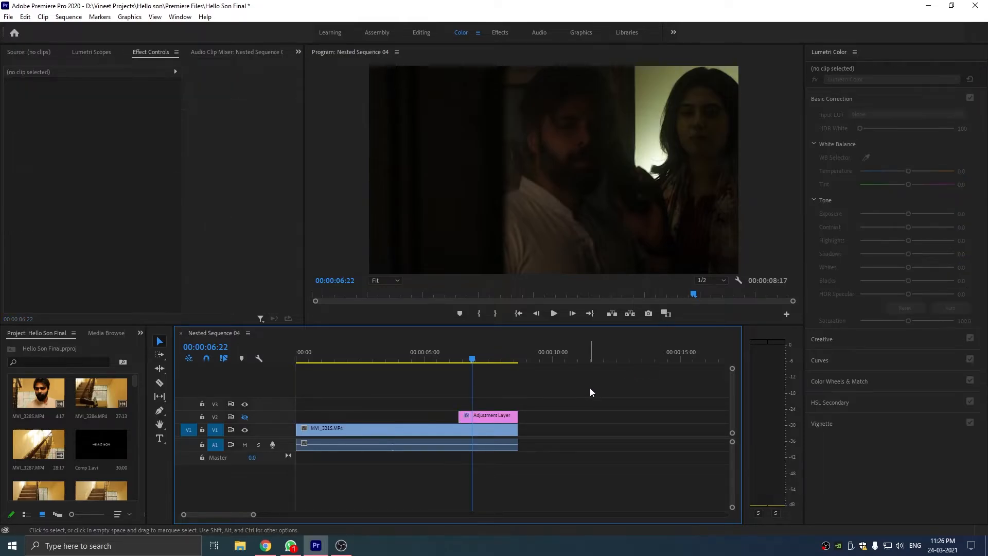
{"action": "key", "text": "2"}
{"action": "key", "text": "2"}
{"action": "key", "text": "2"}
{"action": "key", "text": "1"}
{"action": "key", "text": "1"}
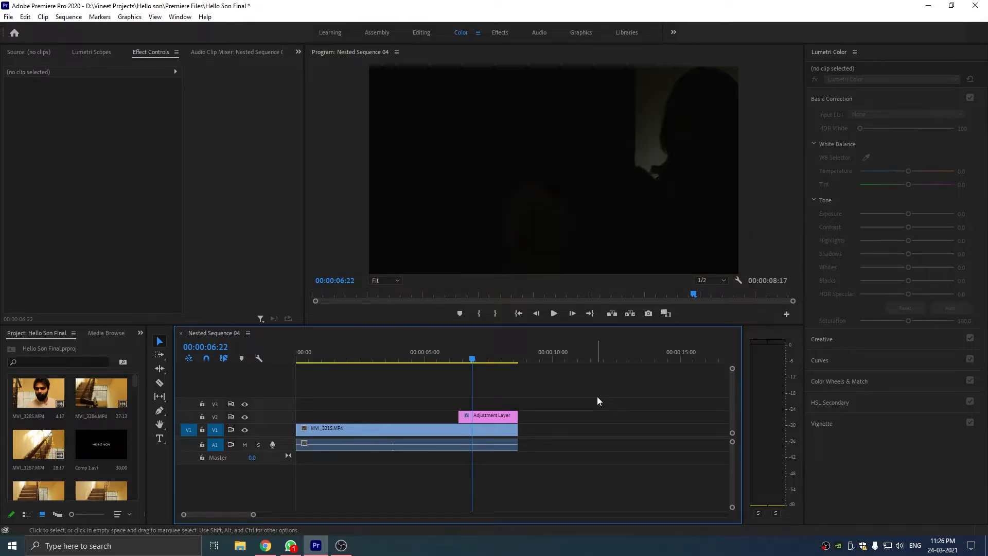
{"action": "key", "text": "2"}
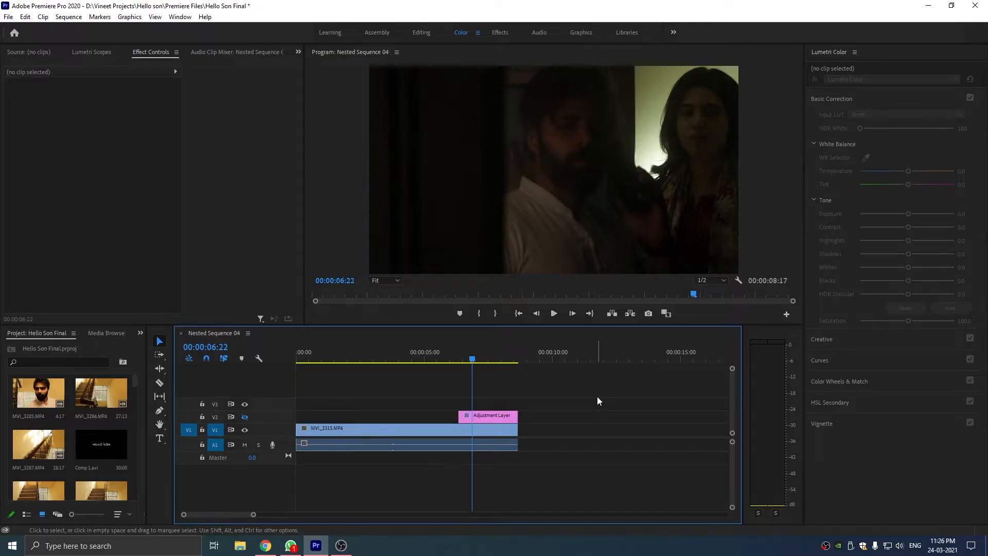
- Undo the edits back to the original masked adjustment layer on track V2
{"action": "key", "text": "2"}
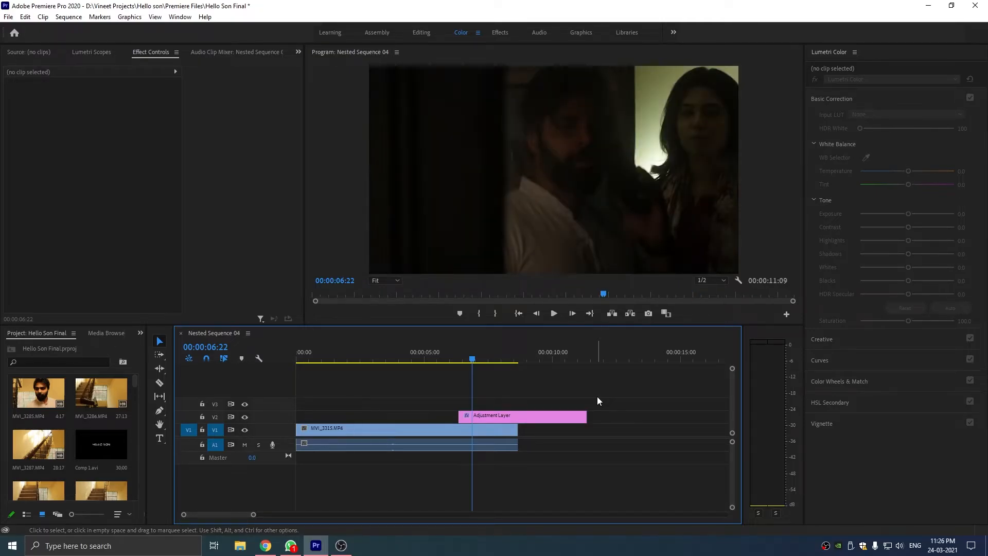
{"action": "key", "text": "ctrl+z"}
{"action": "key", "text": "ctrl+z"}
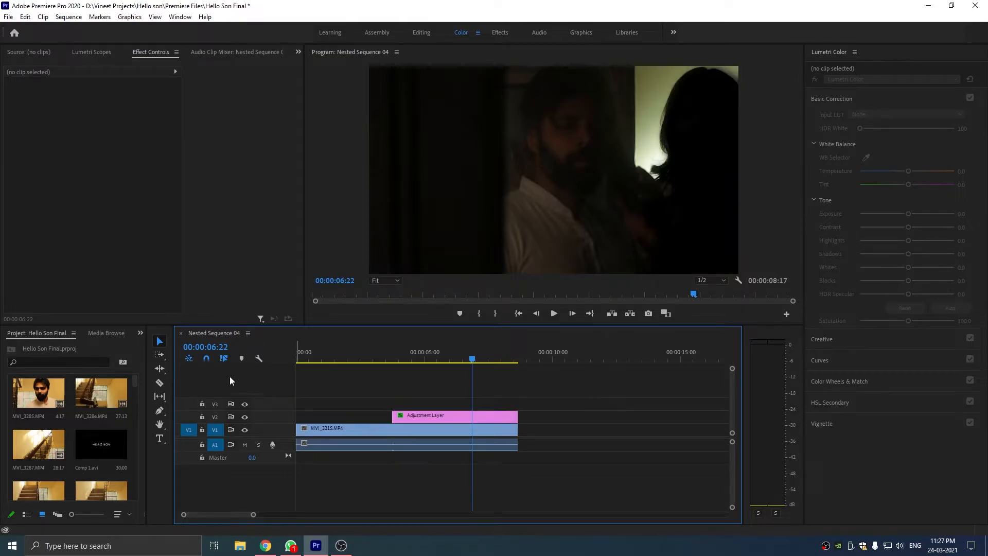
- Return to the Main sequence in the Editing workspace and examine its ending, including the long A2 sound clip starting around 00:05:04
{"action": "left_click", "coordinate": [419, 32]}
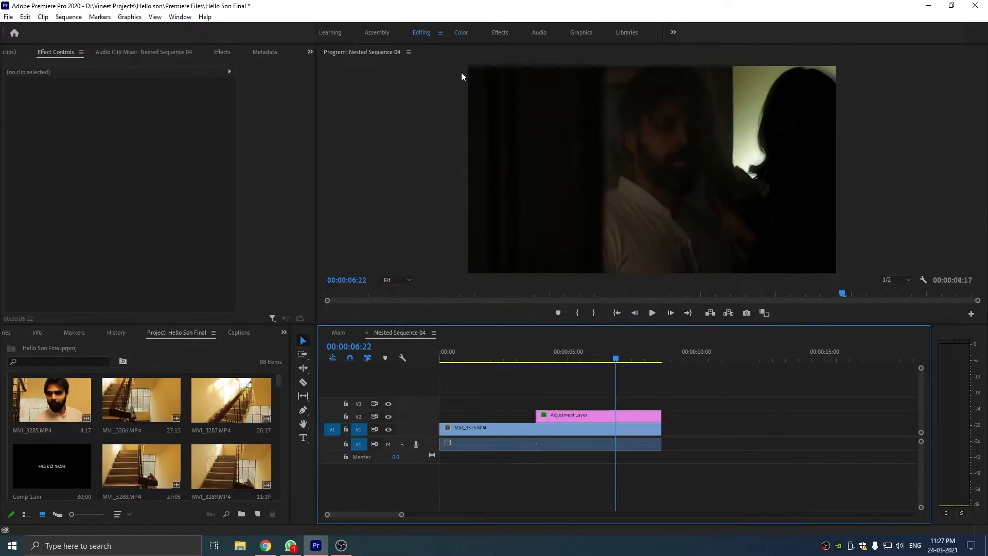
{"action": "left_click", "coordinate": [340, 332]}
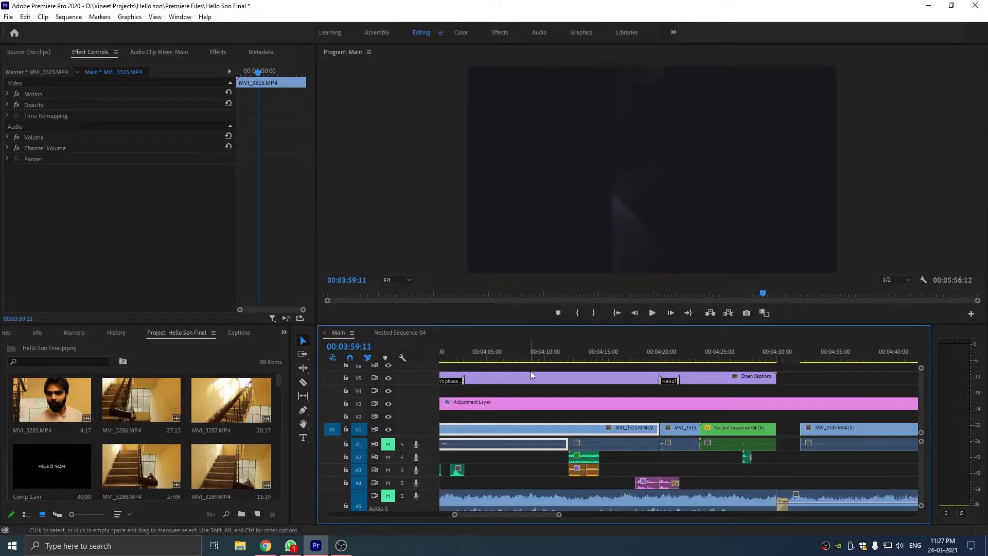
{"action": "scroll", "coordinate": [739, 462], "scroll_direction": "down", "scroll_amount": 10}
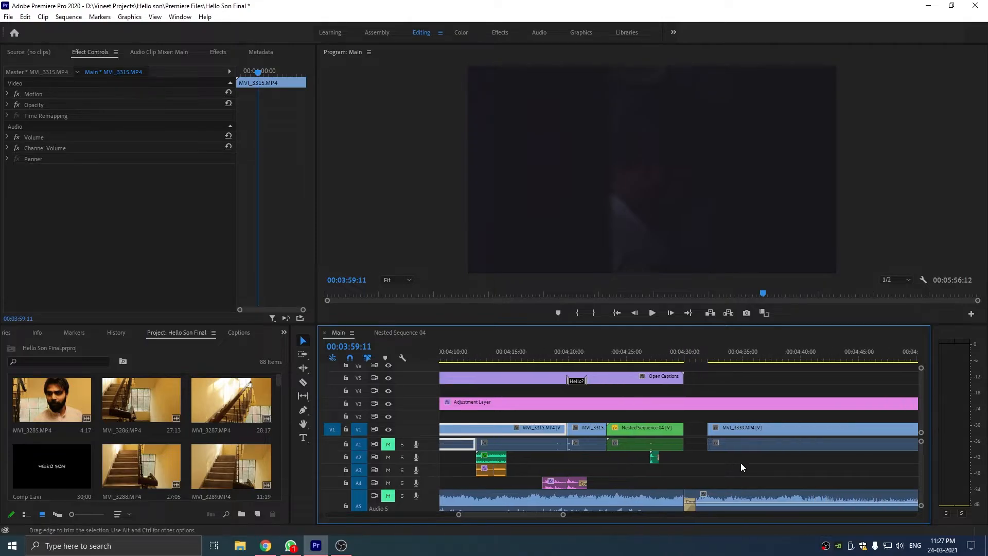
{"action": "scroll", "coordinate": [739, 462], "scroll_direction": "down", "scroll_amount": 5}
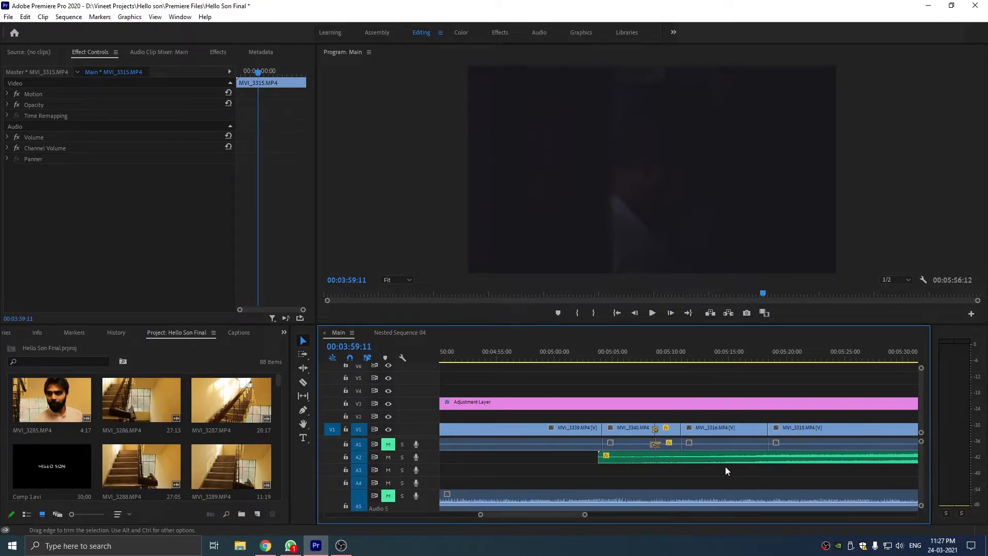
{"action": "left_click", "coordinate": [762, 456]}
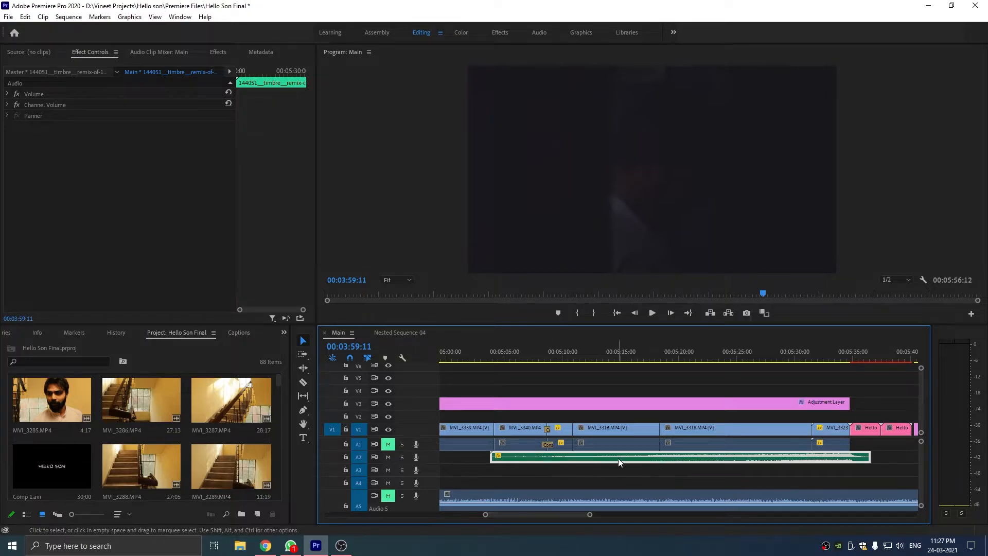
{"action": "scroll", "coordinate": [564, 464], "scroll_direction": "up", "scroll_amount": 10}
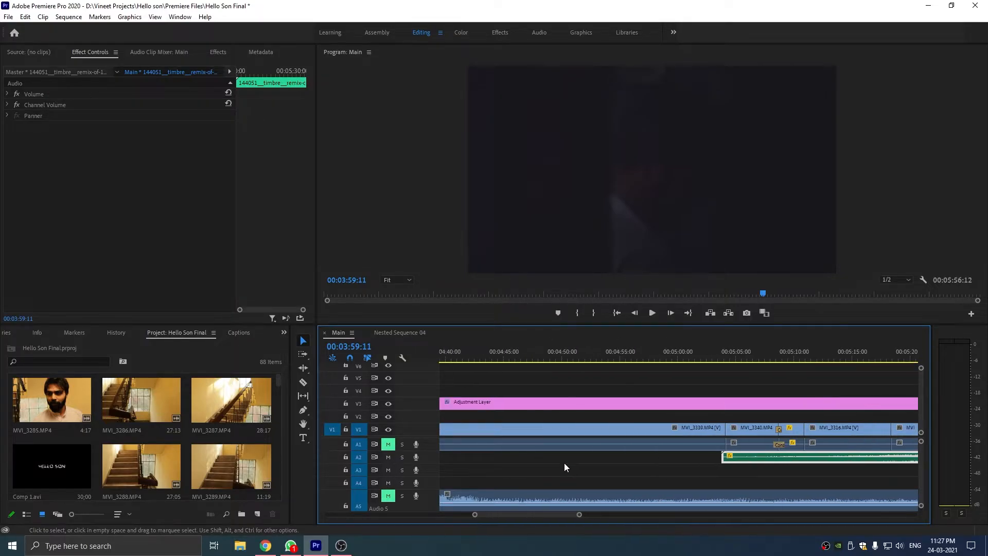
{"action": "scroll", "coordinate": [564, 466], "scroll_direction": "up", "scroll_amount": 3}
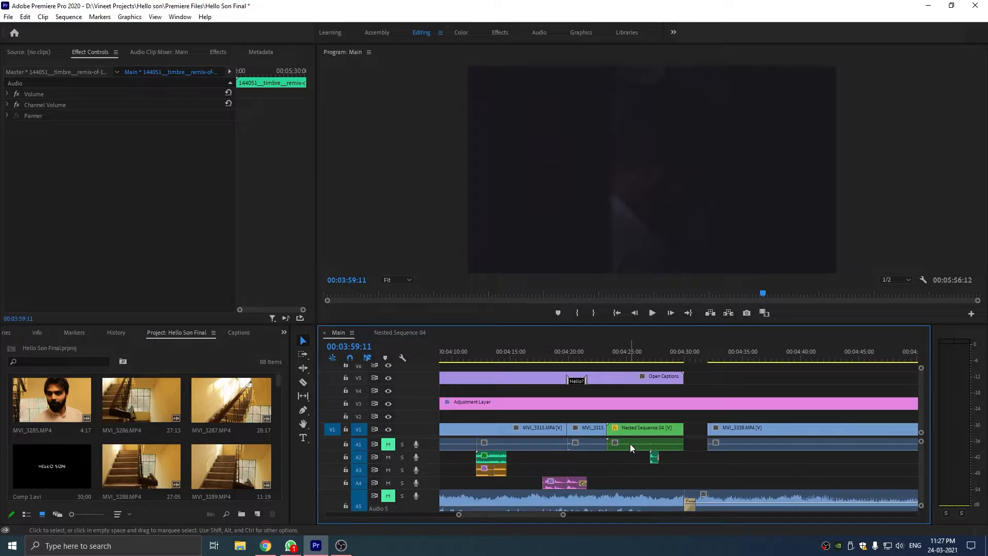
- Check inside Nested Sequence 04, return to Main, and play the nested shot from about 00:04:22, revisiting it around 00:04:25:12
{"action": "double_click", "coordinate": [631, 426]}
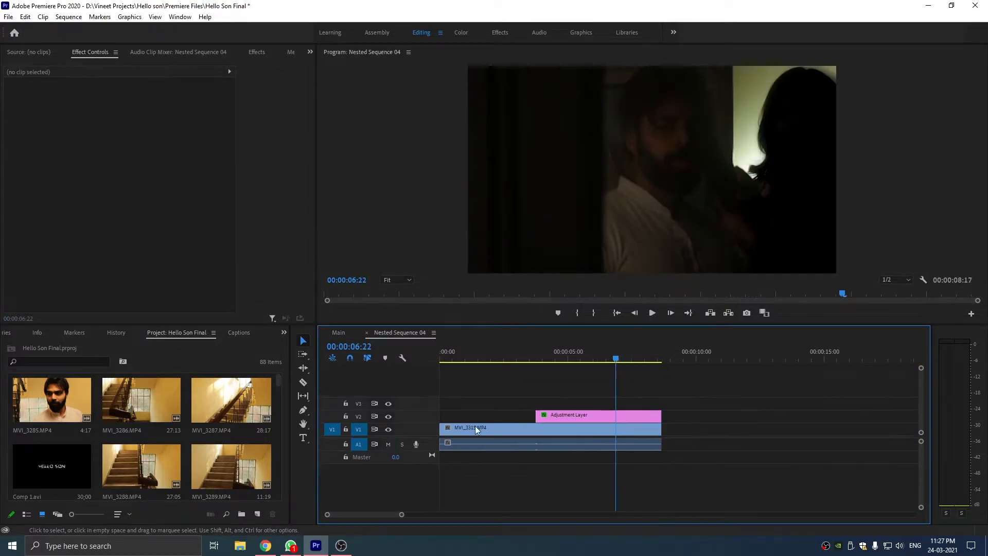
{"action": "left_click", "coordinate": [335, 333]}
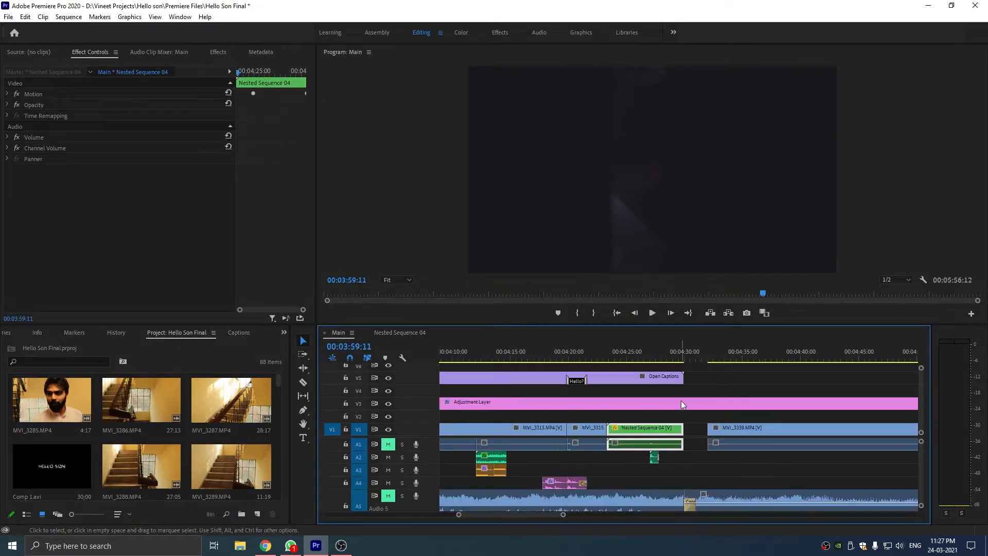
{"action": "left_click", "coordinate": [597, 346]}
{"action": "key", "text": "space"}
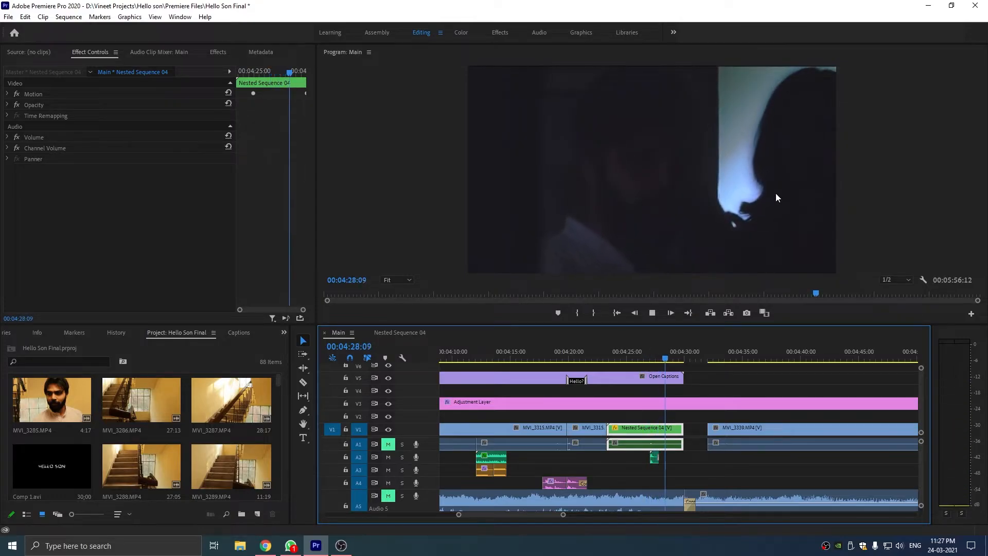
{"action": "key", "text": "space"}
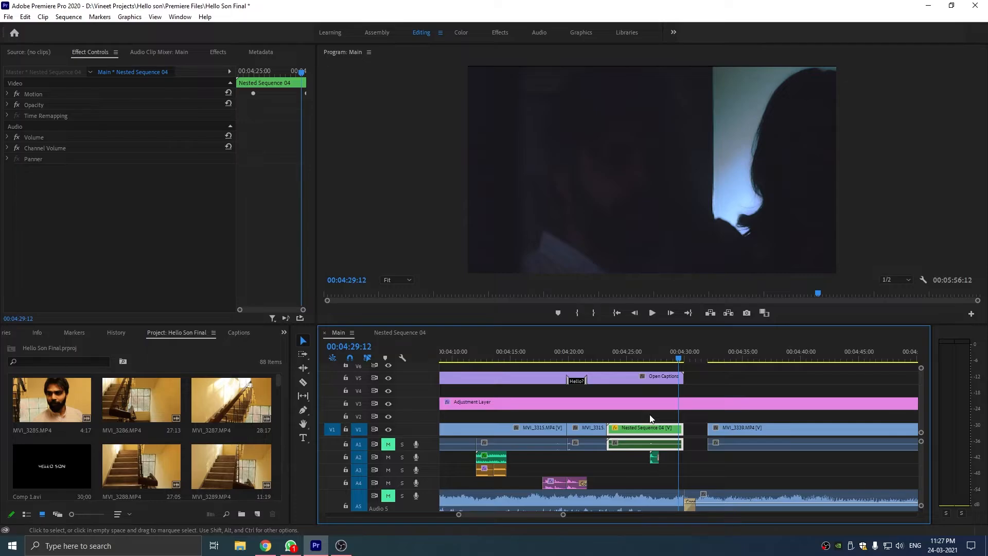
{"action": "left_click", "coordinate": [251, 73]}
{"action": "key", "text": "space"}
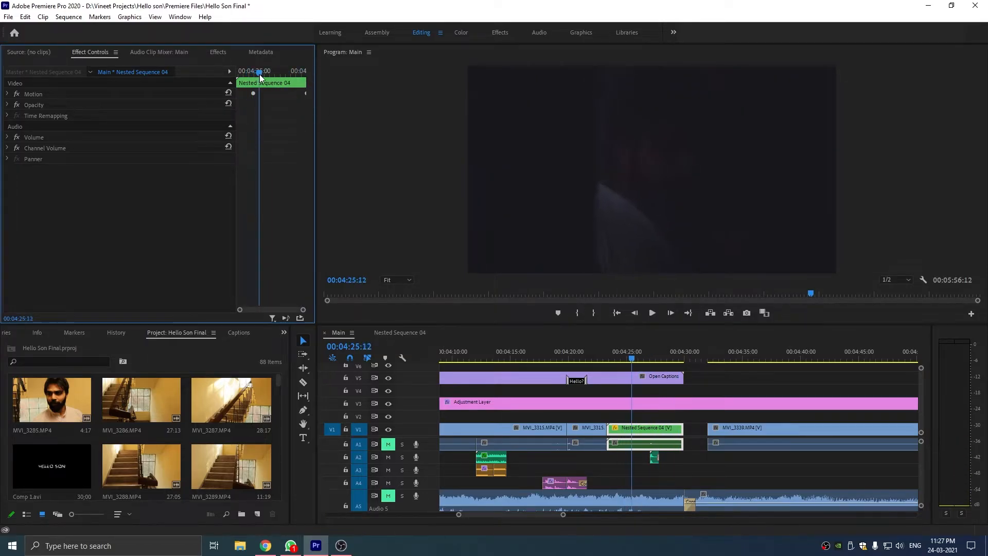
- Examine the Position and Scale keyframes of Nested Sequence 04, scrubbing back to the clip's start at 00:04:23:08
{"action": "left_click", "coordinate": [7, 94]}
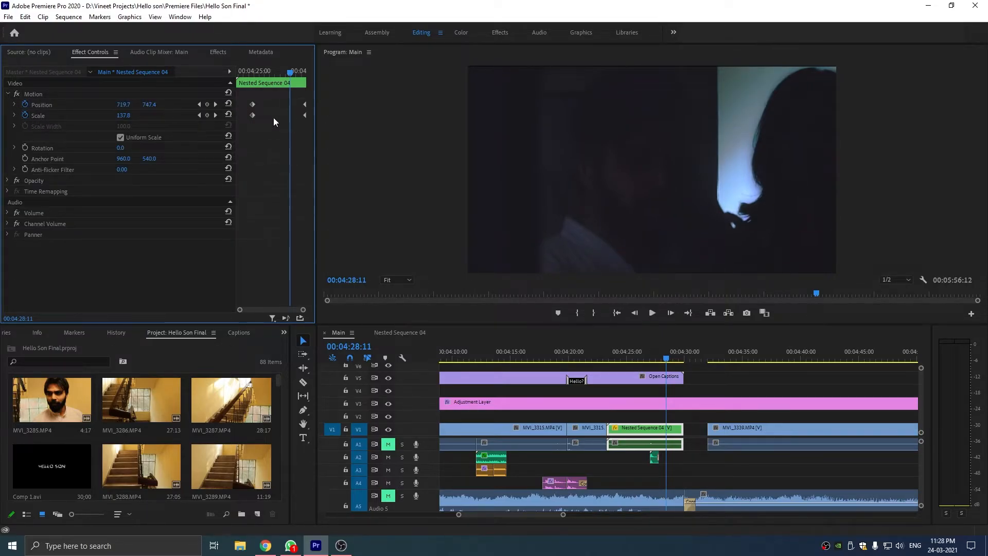
{"action": "left_click_drag", "start_coordinate": [285, 76], "coordinate": [232, 92]}
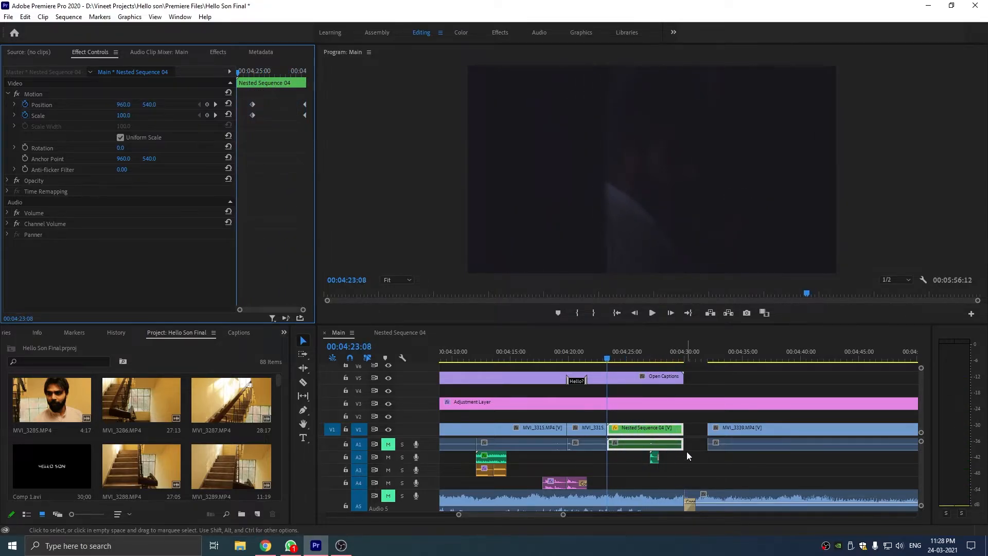
{"action": "left_click", "coordinate": [681, 463]}
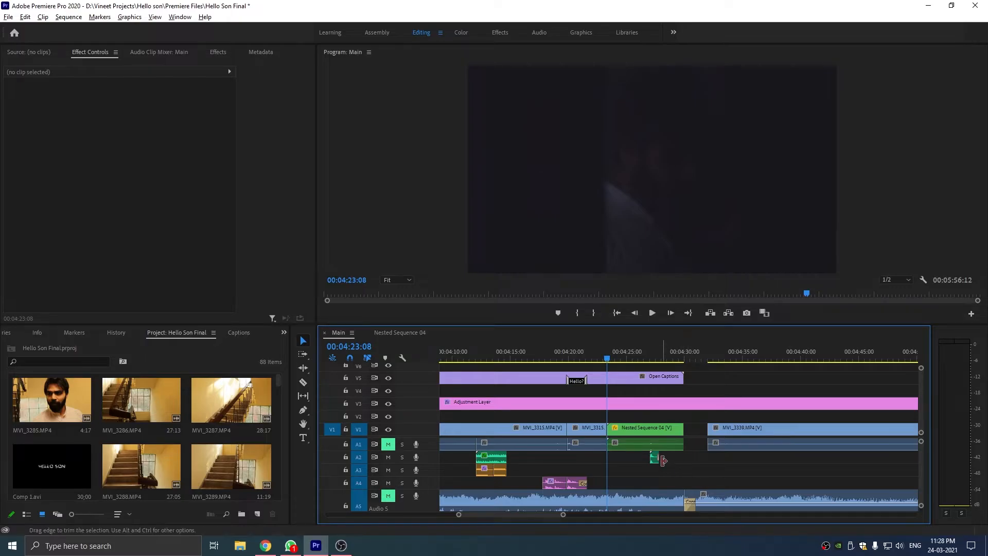
- Select the short sound clip on A2 beneath Nested Sequence 04 and play it from shortly before 00:04:27:00
{"action": "scroll", "coordinate": [663, 461], "scroll_direction": "up", "scroll_amount": 3, "text": "alt"}
{"action": "scroll", "coordinate": [663, 461], "scroll_direction": "up", "scroll_amount": 2, "text": "alt"}
{"action": "left_click", "coordinate": [575, 458]}
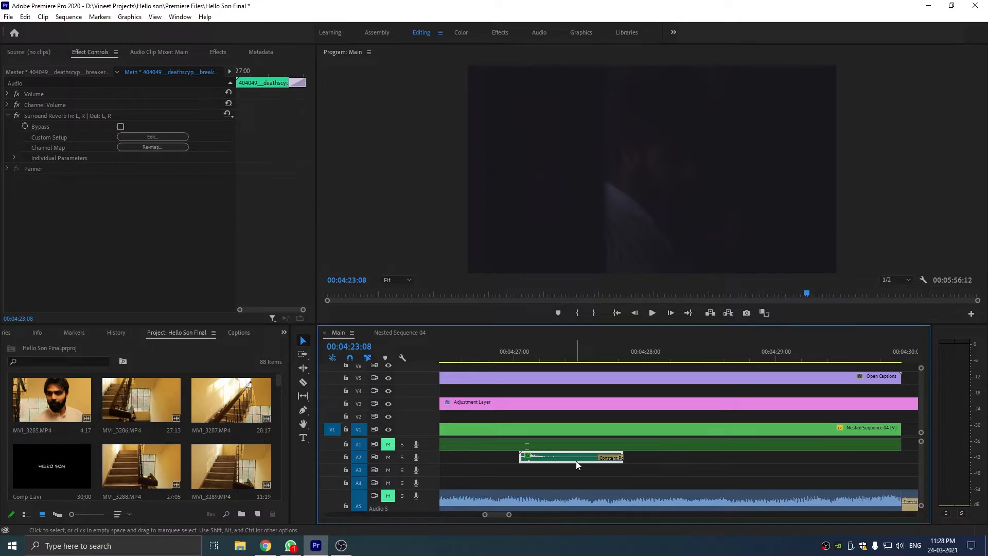
{"action": "left_click", "coordinate": [472, 351]}
{"action": "key", "text": "space"}
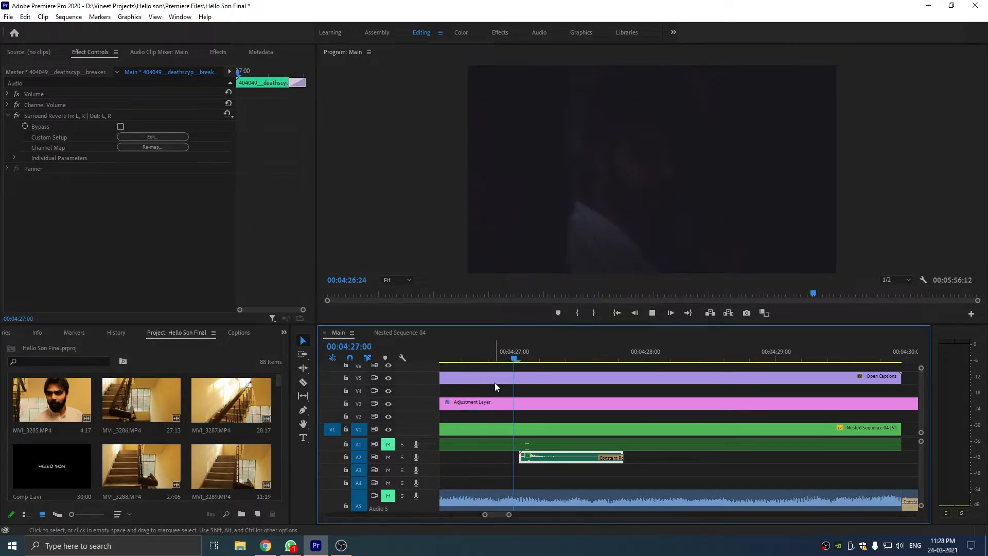
{"action": "key", "text": "space"}
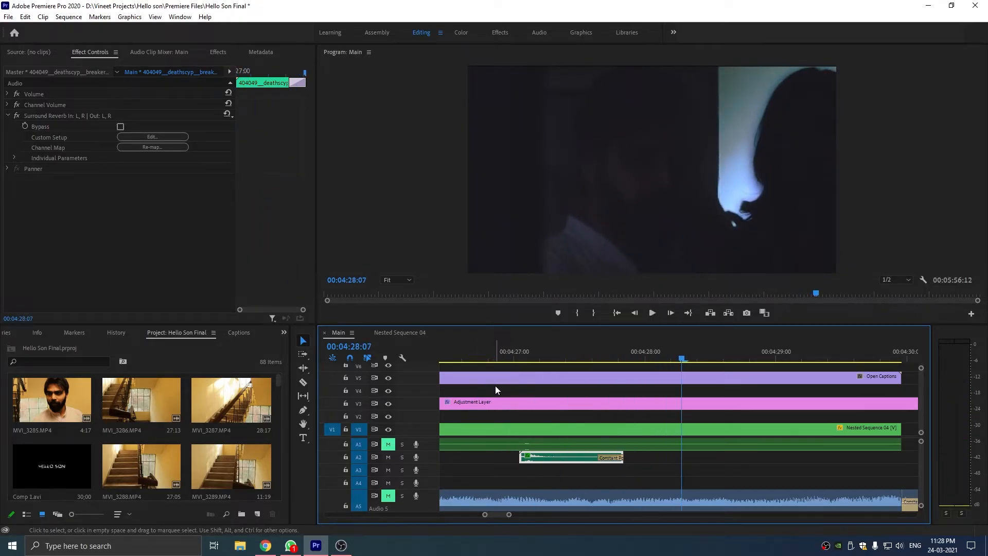
{"action": "right_click", "coordinate": [548, 458]}
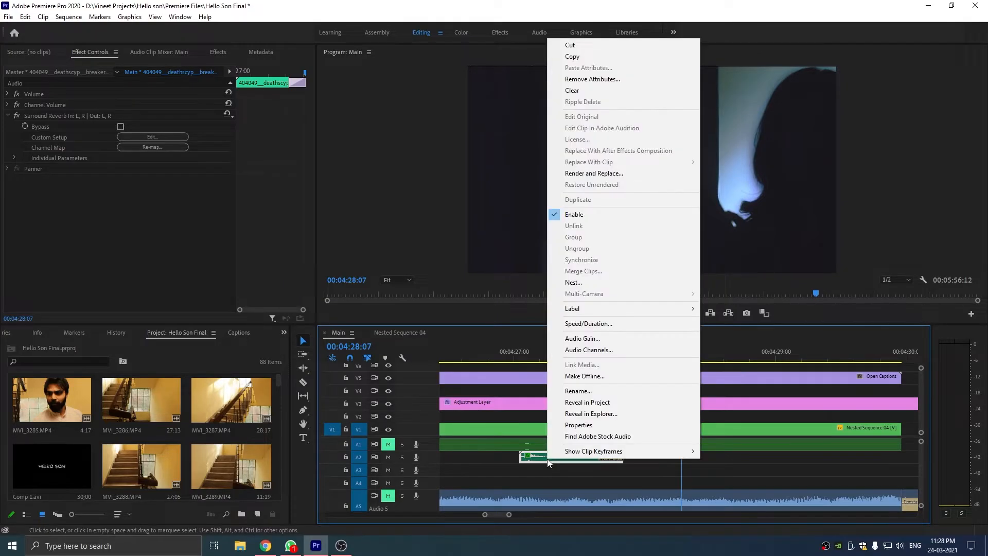
{"action": "left_click", "coordinate": [582, 336]}
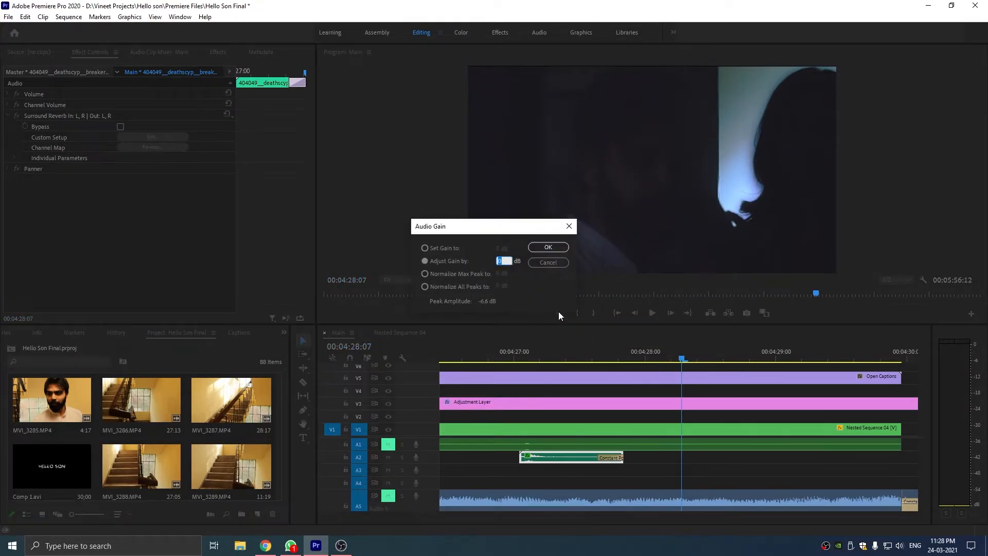
{"action": "left_click", "coordinate": [550, 263]}
- Set the A2 sound clip's speed to 100% and play it from about 00:04:27:00
{"action": "right_click", "coordinate": [539, 459]}
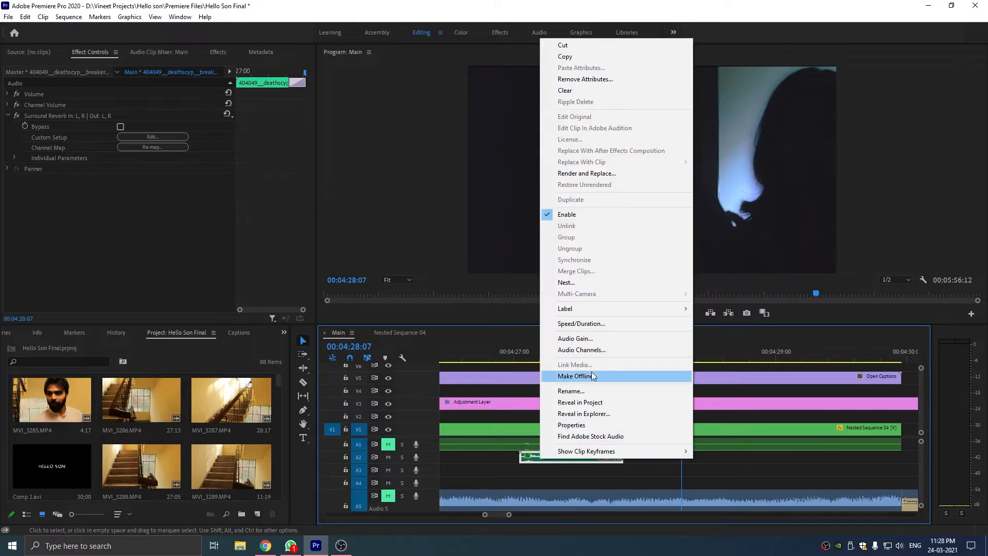
{"action": "left_click", "coordinate": [582, 335]}
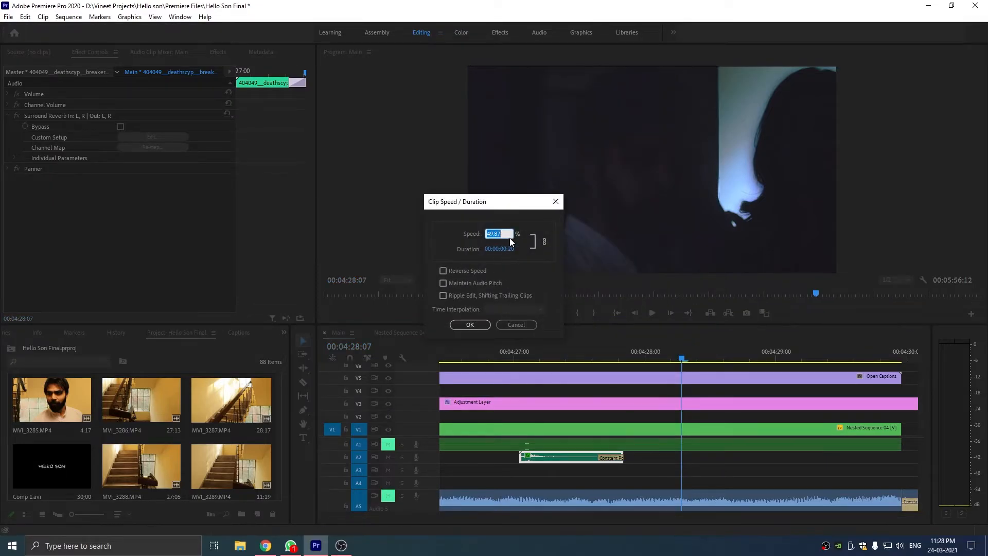
{"action": "type", "text": "11100"}
{"action": "key", "text": "Return"}
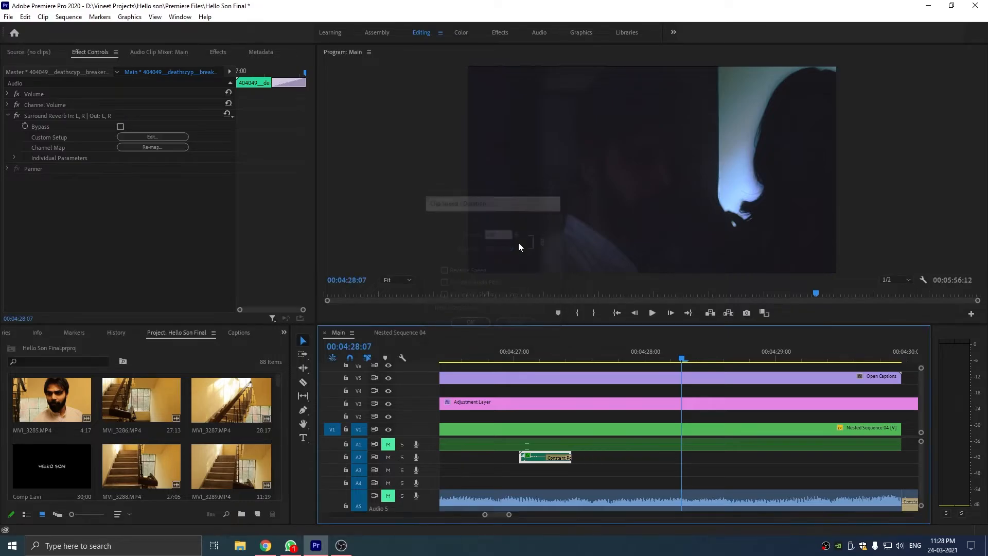
{"action": "left_click", "coordinate": [509, 352]}
{"action": "key", "text": "space"}
{"action": "key", "text": "space"}
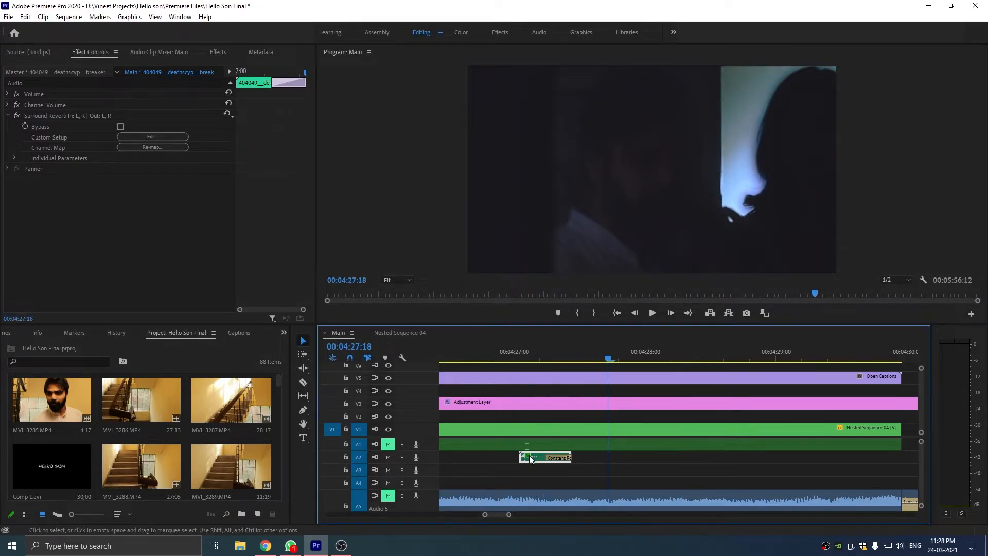
- Bypass the Surround Reverb on the A2 sound clip and play the clip without it
{"action": "left_click", "coordinate": [123, 129]}
{"action": "left_click", "coordinate": [120, 127]}
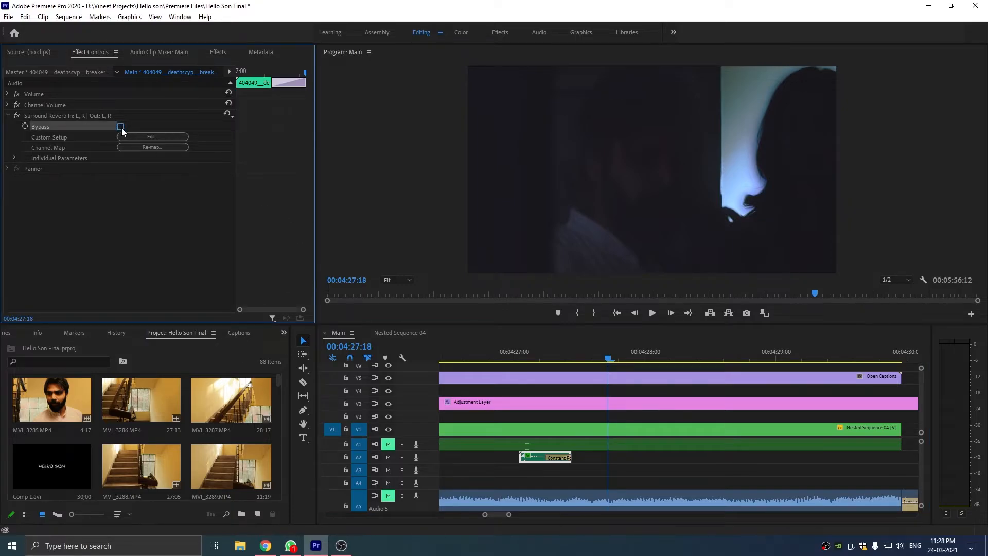
{"action": "left_click", "coordinate": [517, 352]}
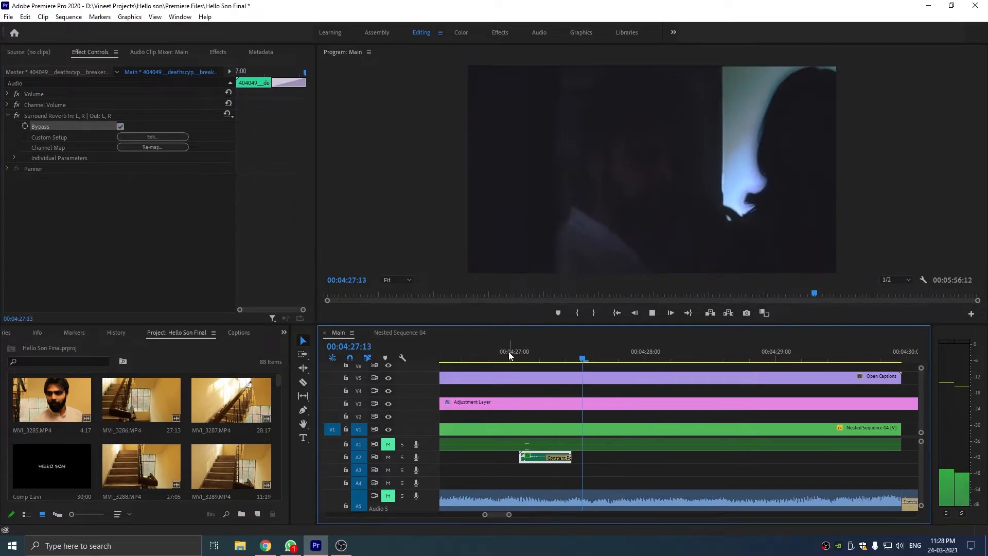
{"action": "left_click", "coordinate": [479, 351]}
{"action": "key", "text": "space"}
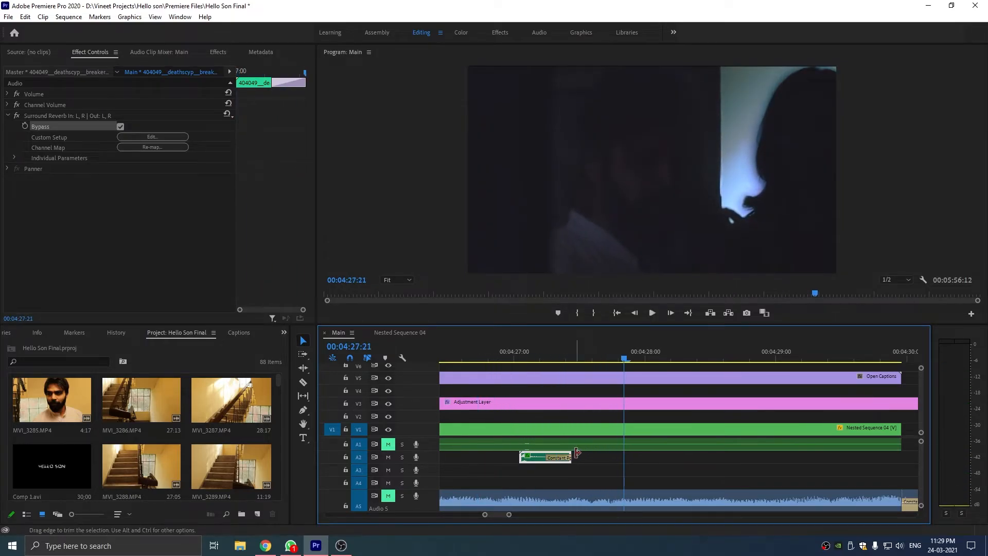
- Turn the Surround Reverb back on for the A2 sound clip
{"action": "left_click", "coordinate": [120, 127]}
{"action": "left_click", "coordinate": [495, 361]}
{"action": "key", "text": "Right"}
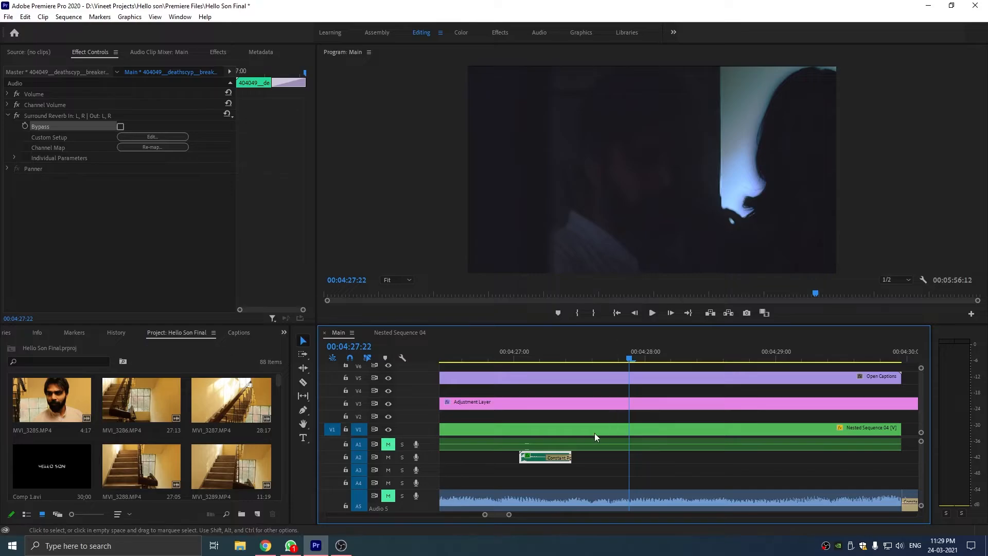
- Set the A2 sound clip's speed to 50% and replay it with the reverb active
{"action": "right_click", "coordinate": [532, 458]}
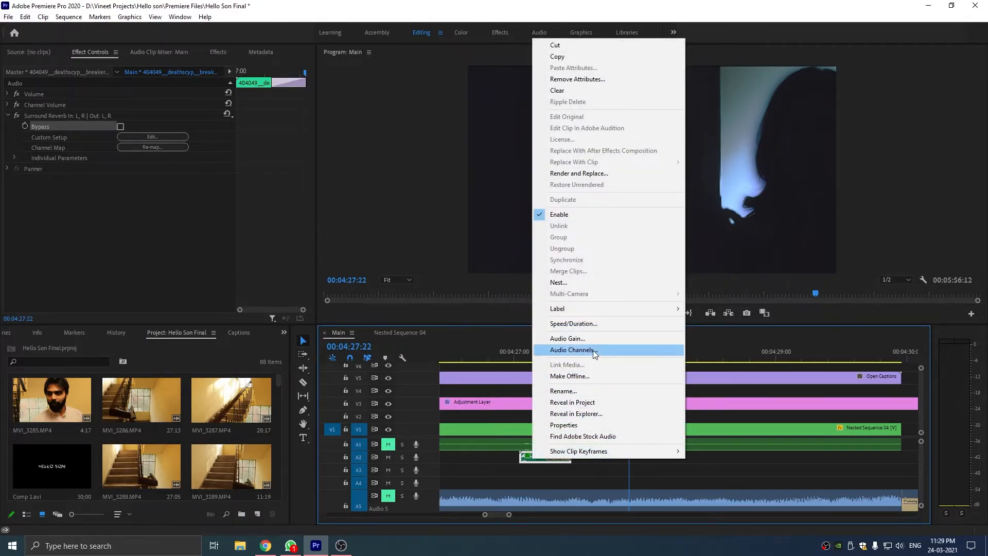
{"action": "left_click", "coordinate": [592, 328]}
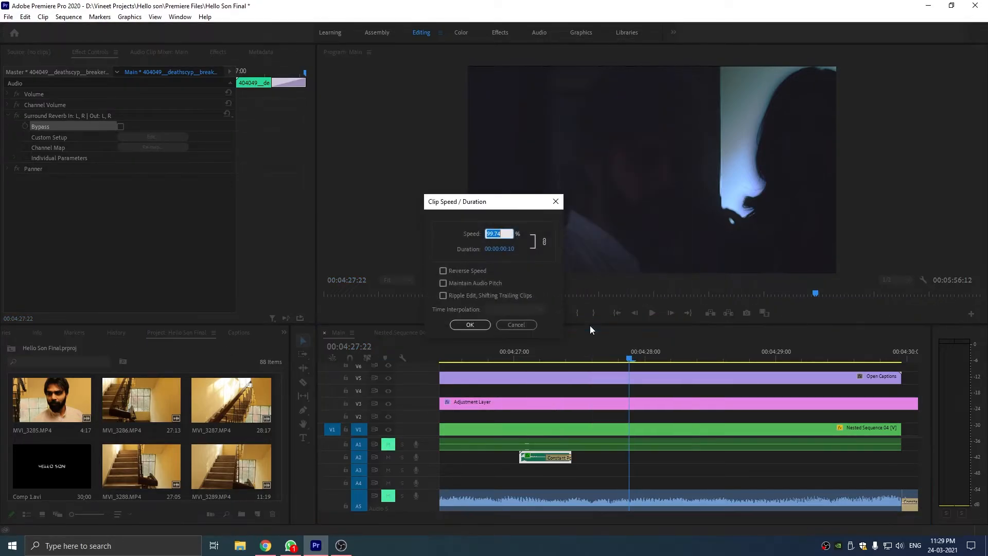
{"action": "type", "text": "50"}
{"action": "key", "text": "Return"}
{"action": "left_click", "coordinate": [499, 353]}
{"action": "key", "text": "space"}
{"action": "key", "text": "space"}
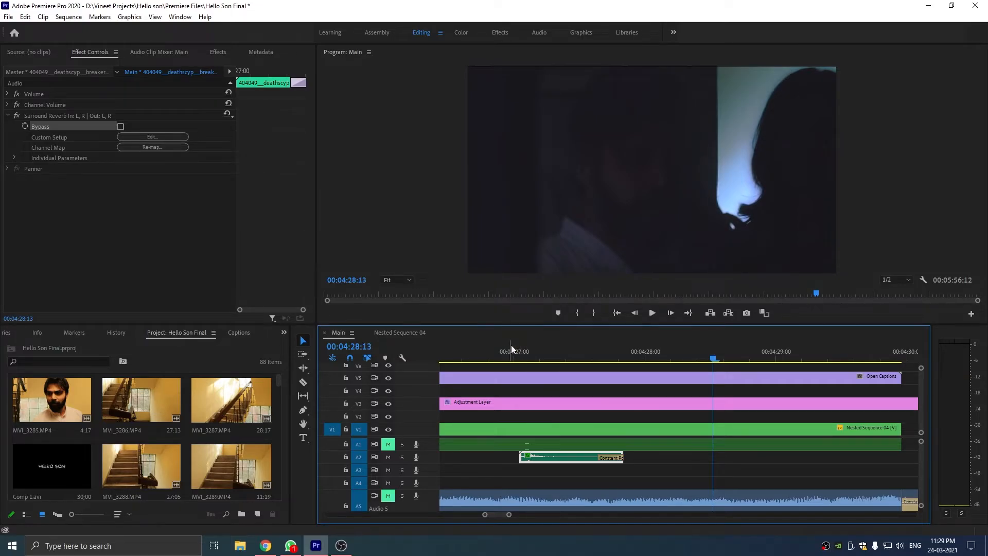
{"action": "scroll", "coordinate": [585, 426], "scroll_direction": "down", "scroll_amount": 2}
{"action": "scroll", "coordinate": [585, 426], "scroll_direction": "down", "scroll_amount": 3}
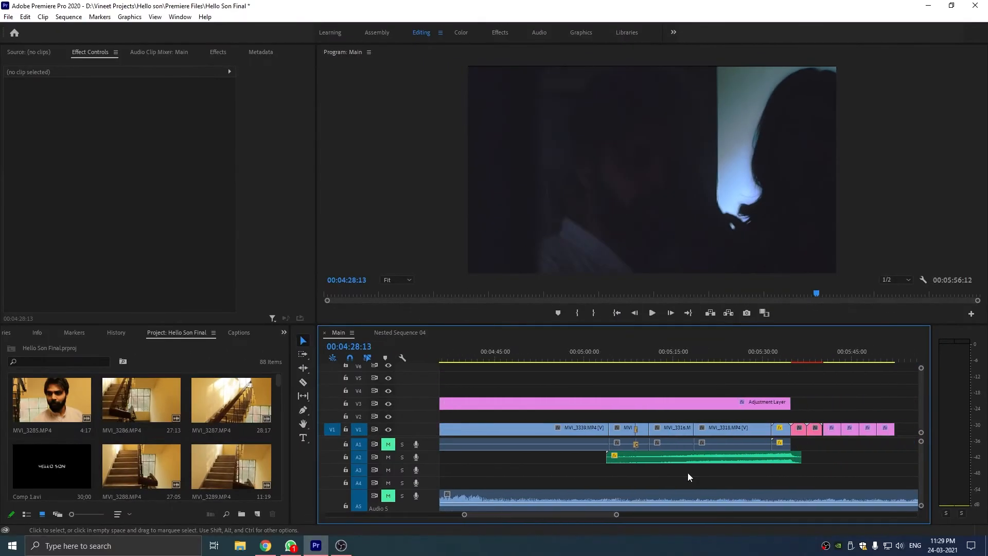
{"action": "scroll", "coordinate": [687, 473], "scroll_direction": "right", "scroll_amount": 3}
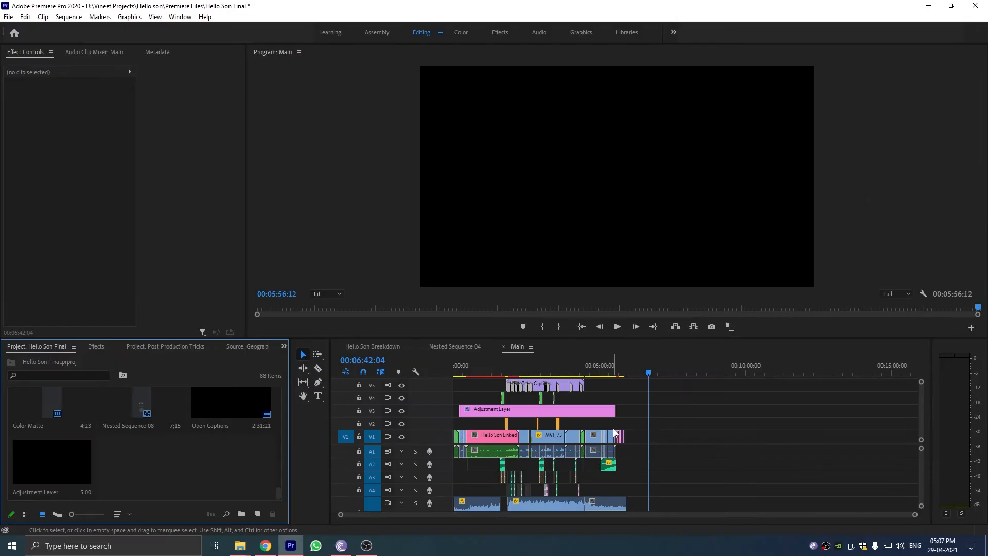
- Go to 00:01:47:17 in the Main sequence, just before the captions begin, and play the shot briefly
{"action": "scroll", "coordinate": [576, 425], "scroll_direction": "down", "scroll_amount": 3}
{"action": "scroll", "coordinate": [555, 431], "scroll_direction": "up", "scroll_amount": 2}
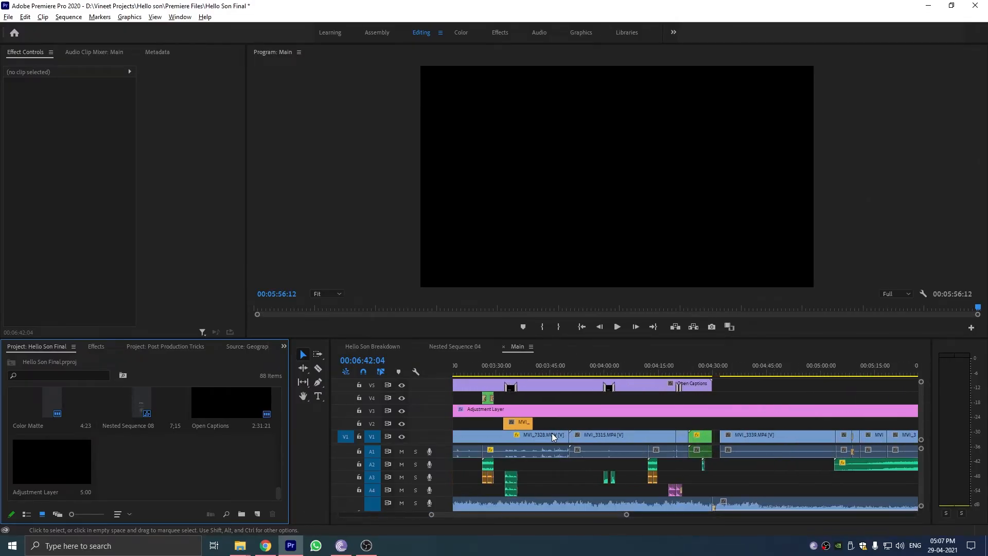
{"action": "scroll", "coordinate": [555, 399], "scroll_direction": "up", "scroll_amount": 10}
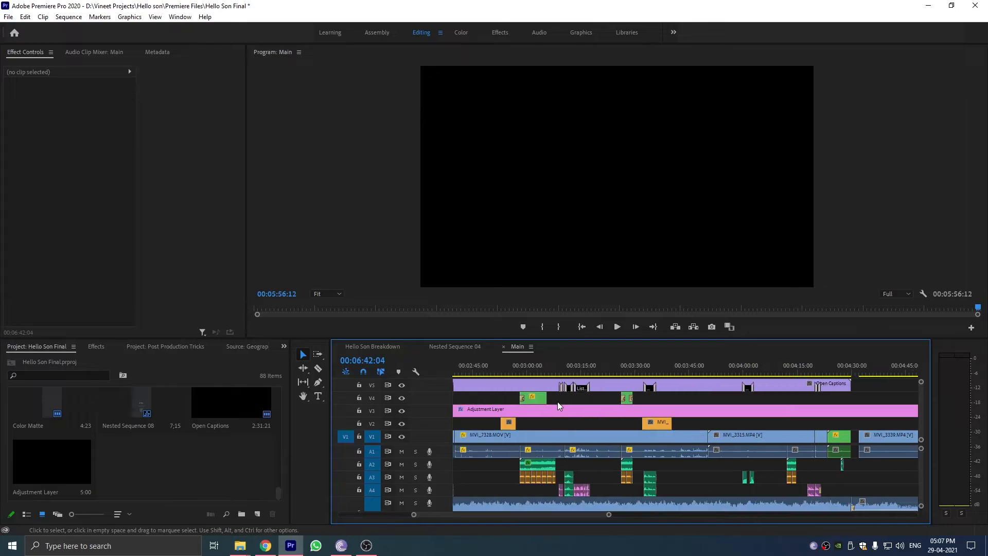
{"action": "left_click", "coordinate": [576, 373]}
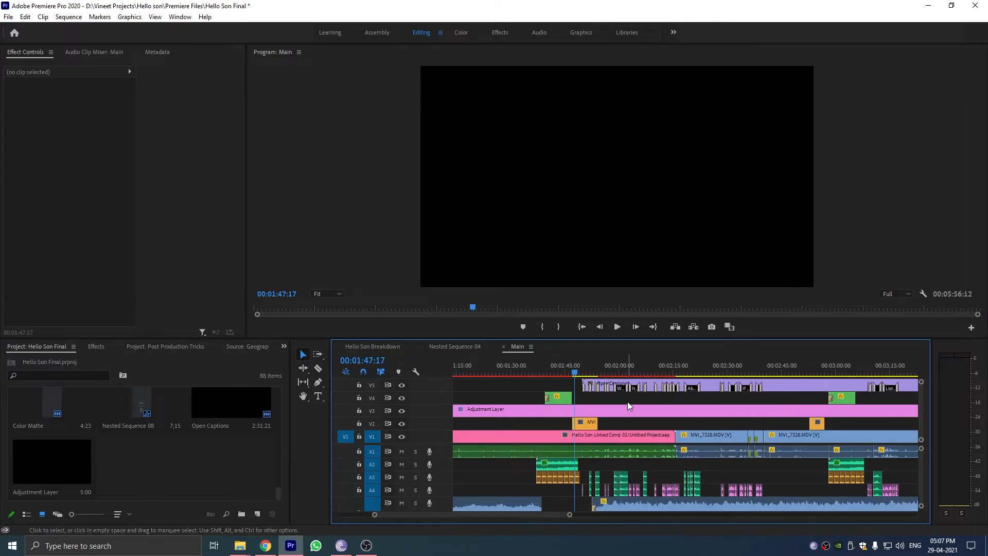
{"action": "key", "text": "space"}
{"action": "key", "text": "space"}
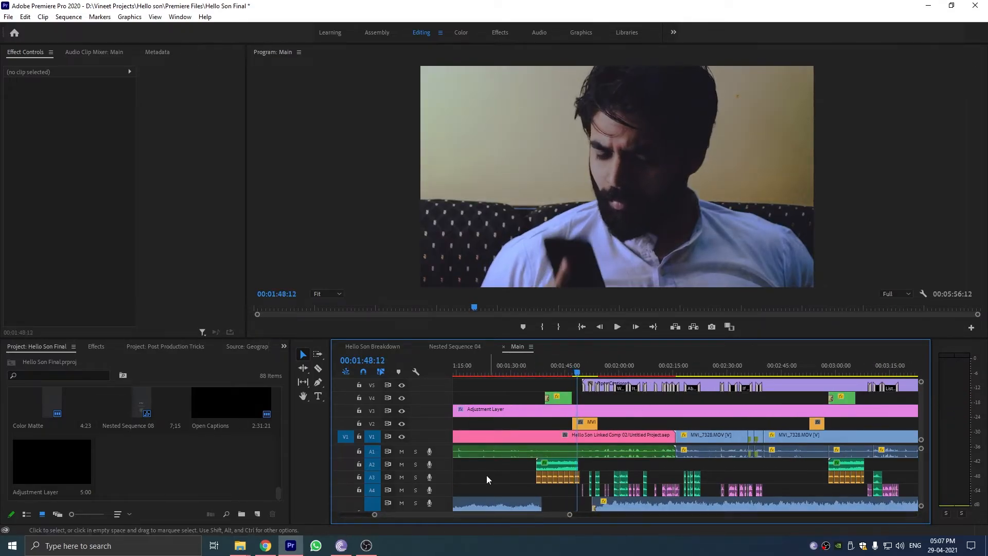
- Mute audio tracks A1 through A5 and play the captioned phone conversation up to 00:02:00:19
{"action": "left_click", "coordinate": [401, 451]}
{"action": "left_click_drag", "start_coordinate": [403, 451], "coordinate": [402, 490]}
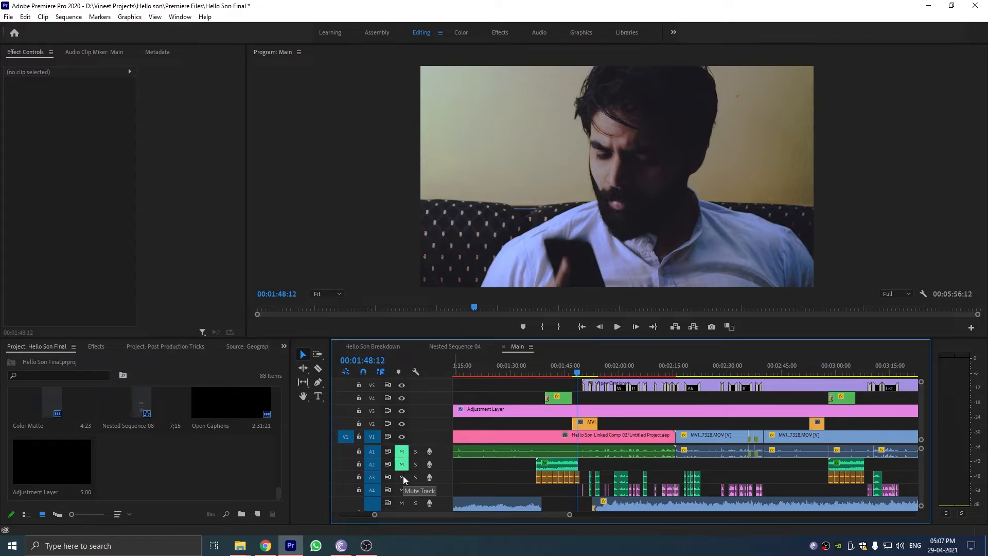
{"action": "left_click", "coordinate": [401, 503]}
{"action": "key", "text": "space"}
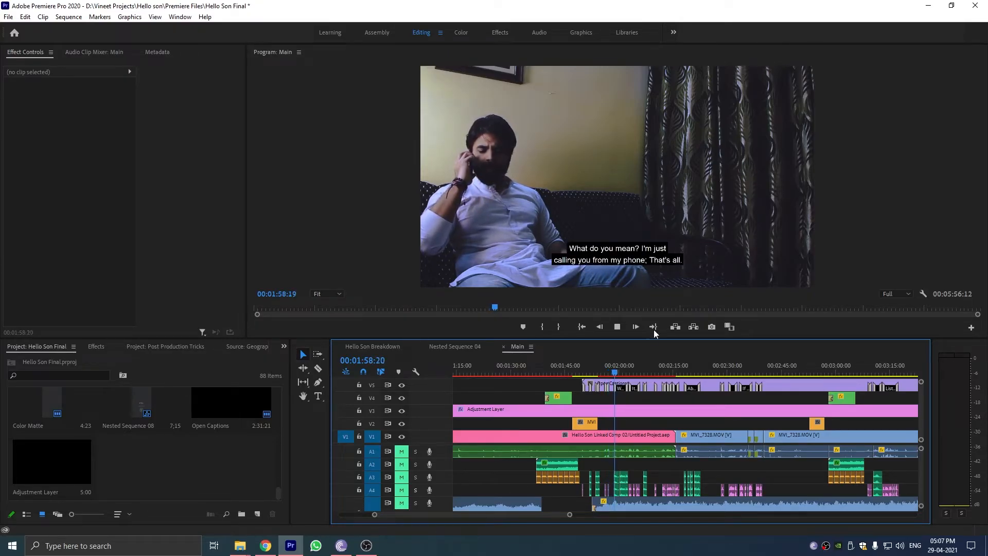
{"action": "key", "text": "space"}
- Create a 1920 × 1080, 25.00 fps Open Captions item and place it on track V3 at 00:08:03:15, past the film's end
{"action": "scroll", "coordinate": [647, 412], "scroll_direction": "down", "scroll_amount": 5, "text": "alt"}
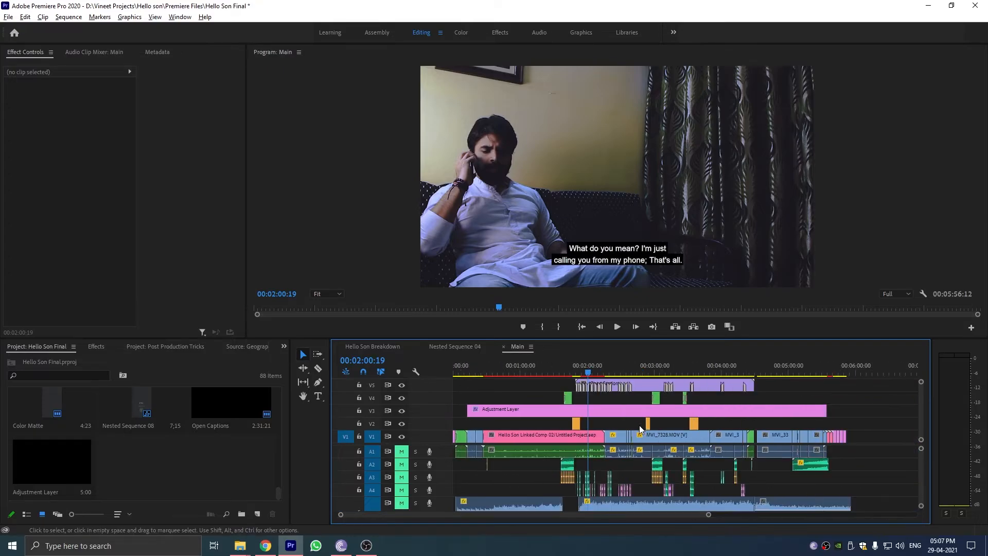
{"action": "scroll", "coordinate": [704, 413], "scroll_direction": "right", "scroll_amount": 3}
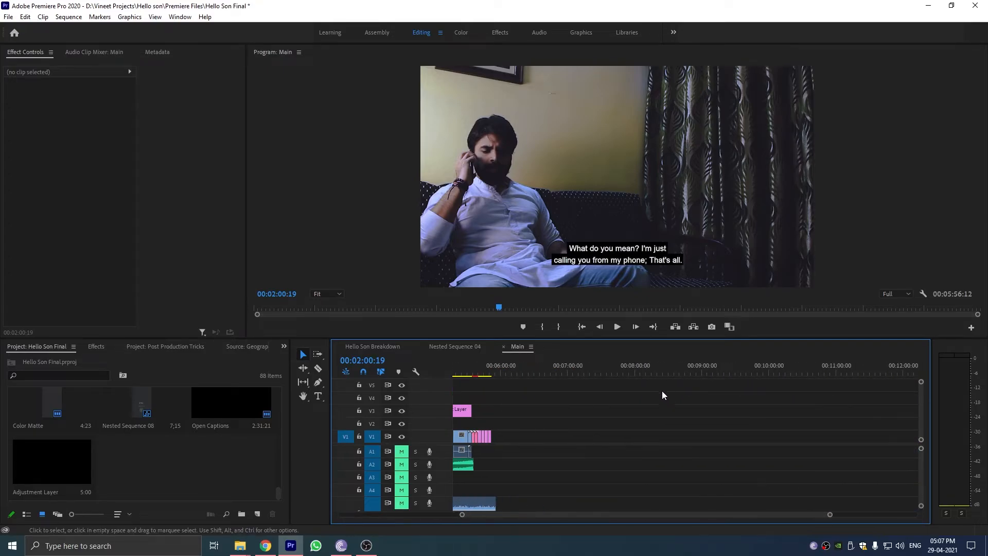
{"action": "left_click", "coordinate": [639, 368]}
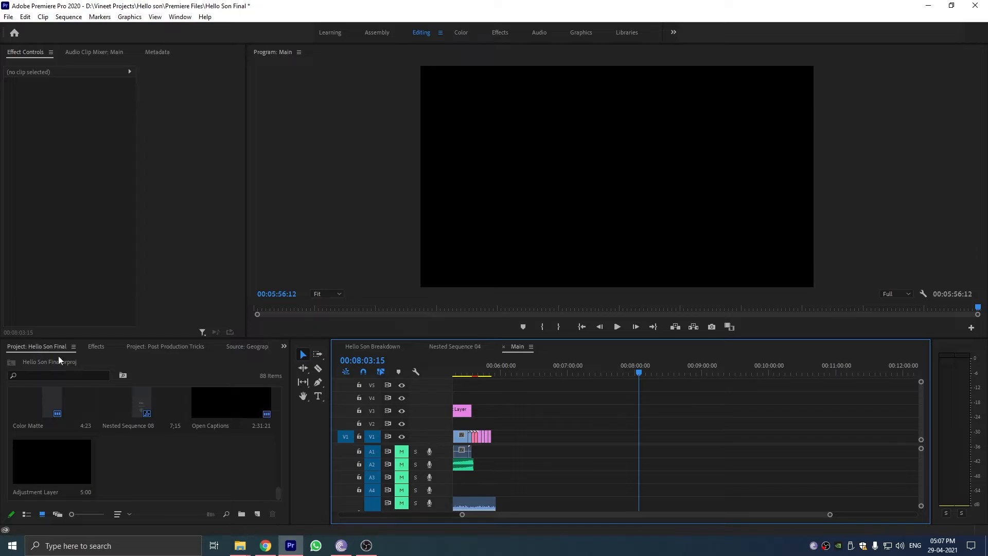
{"action": "right_click", "coordinate": [128, 461]}
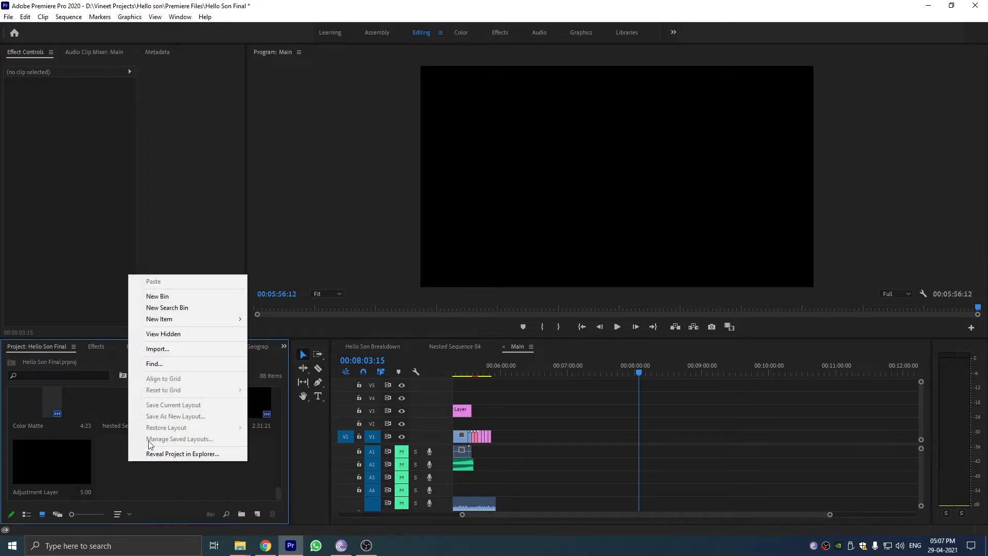
{"action": "mouse_move", "coordinate": [178, 320]}
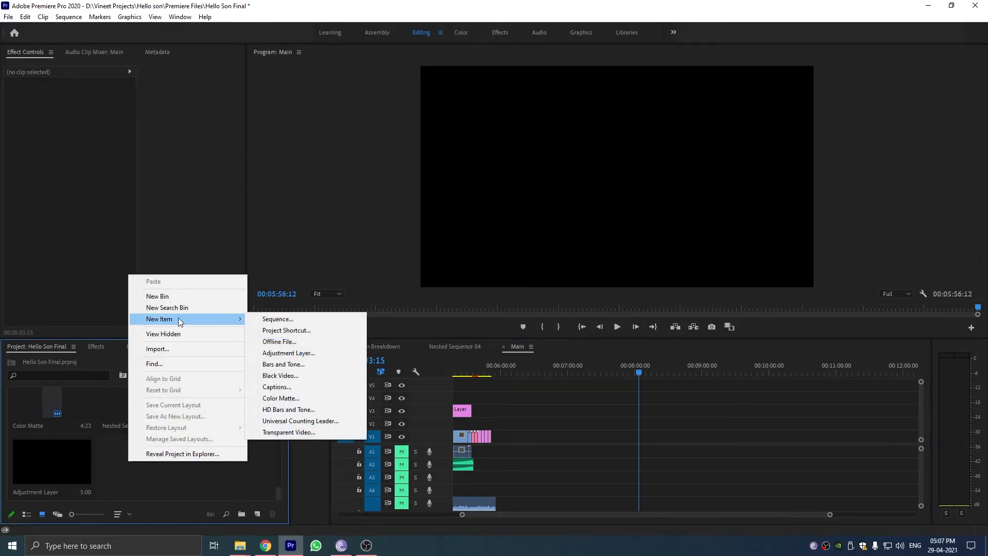
{"action": "left_click", "coordinate": [278, 387]}
{"action": "left_click", "coordinate": [525, 199]}
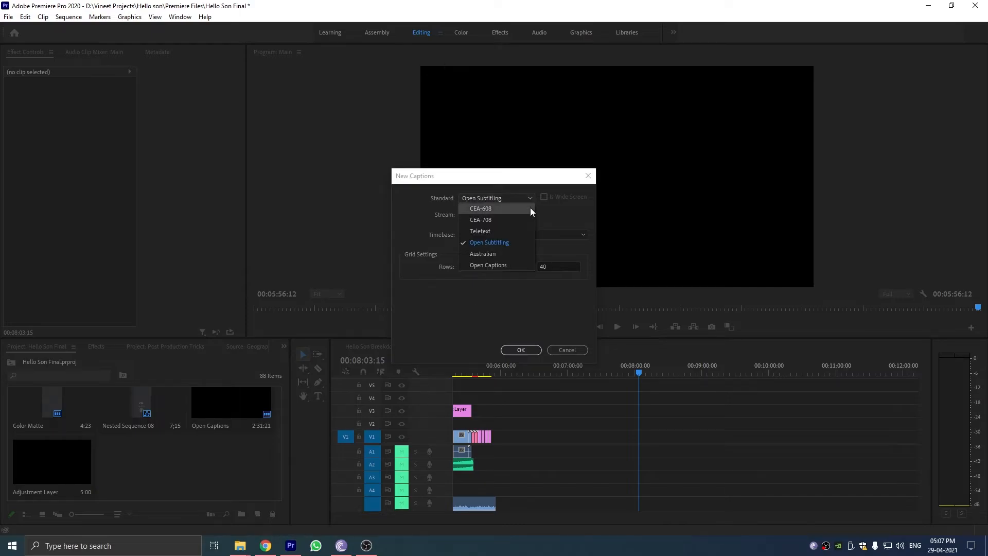
{"action": "left_click", "coordinate": [499, 265]}
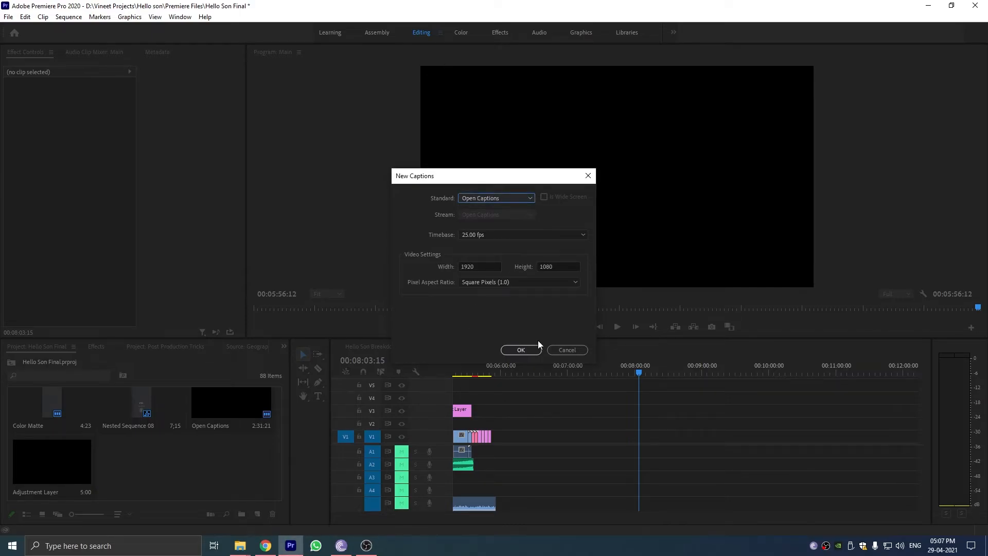
{"action": "left_click", "coordinate": [521, 349]}
{"action": "left_click_drag", "start_coordinate": [150, 458], "coordinate": [641, 410]}
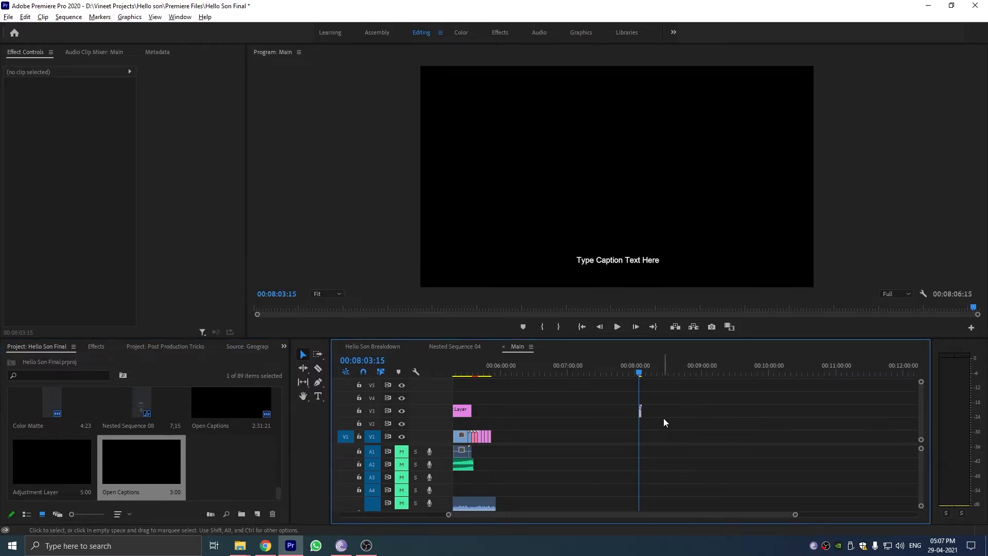
- Extend the Open Captions clip on V3 so that it ends at 00:08:42:12
{"action": "key", "text": "="}
{"action": "key", "text": "="}
{"action": "key", "text": "="}
{"action": "key", "text": "="}
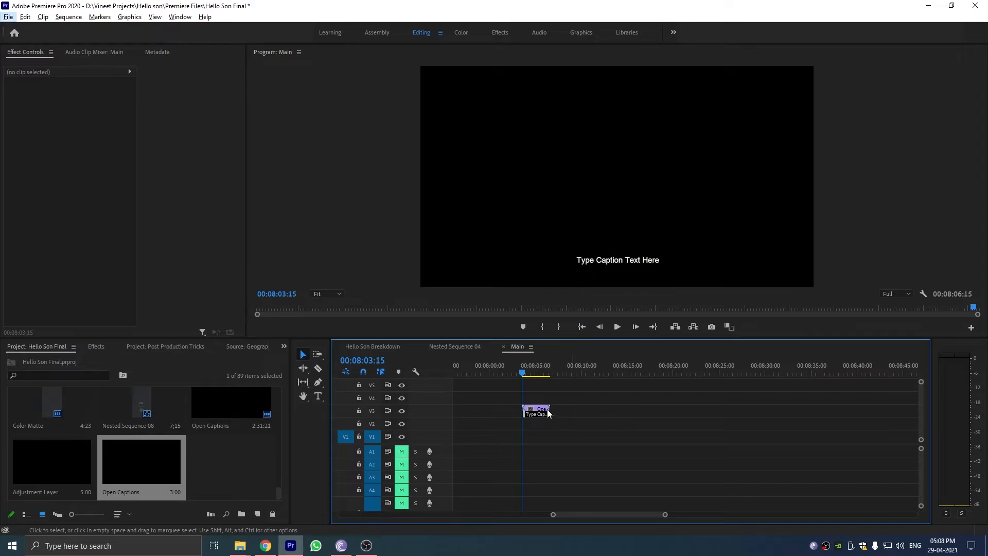
{"action": "left_click", "coordinate": [547, 410]}
{"action": "left_click_drag", "start_coordinate": [552, 406], "coordinate": [880, 410]}
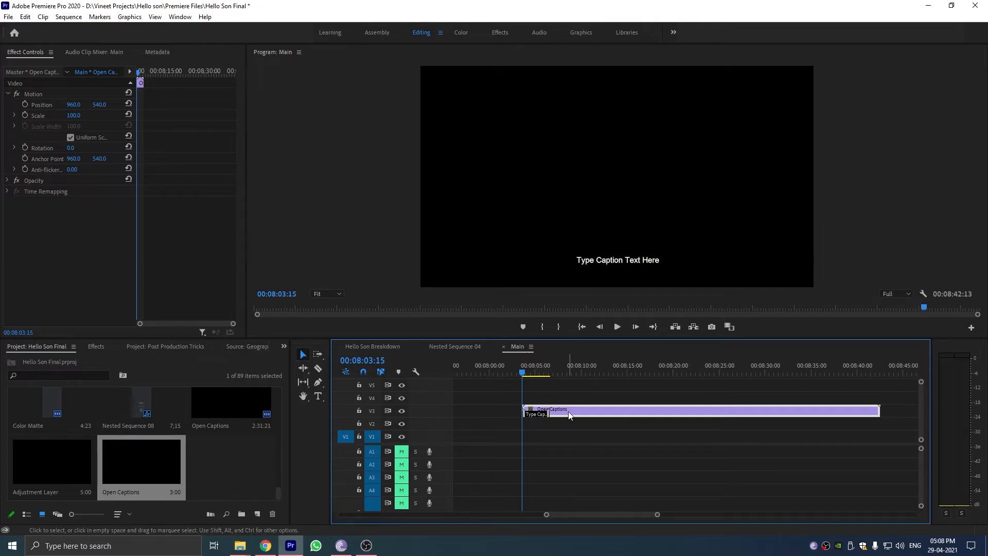
{"action": "left_click", "coordinate": [586, 446]}
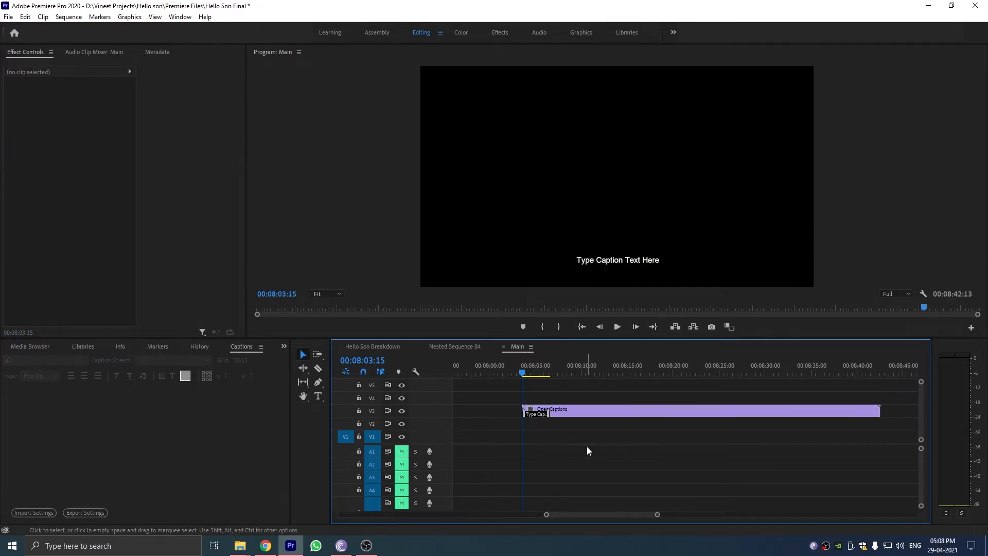
- Open the Open Captions clip for editing and replace its first caption's text with "Hello son! do you miss your mother yet?"
{"action": "double_click", "coordinate": [537, 414]}
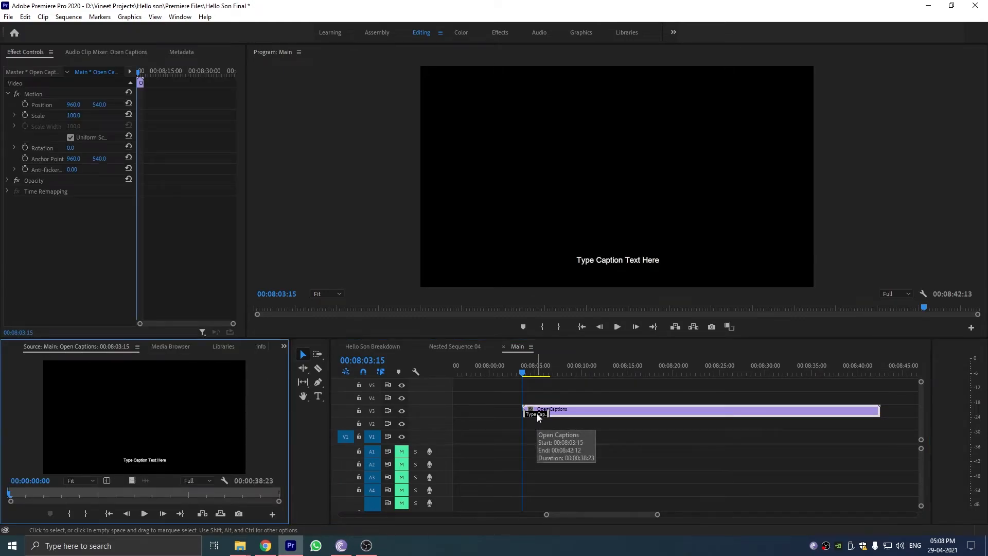
{"action": "double_click", "coordinate": [537, 415]}
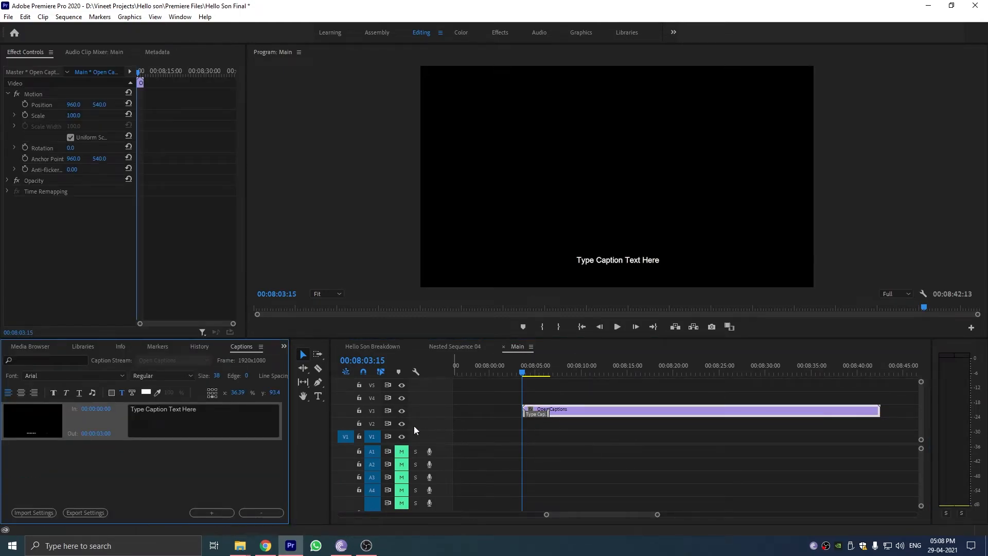
{"action": "triple_click", "coordinate": [228, 411]}
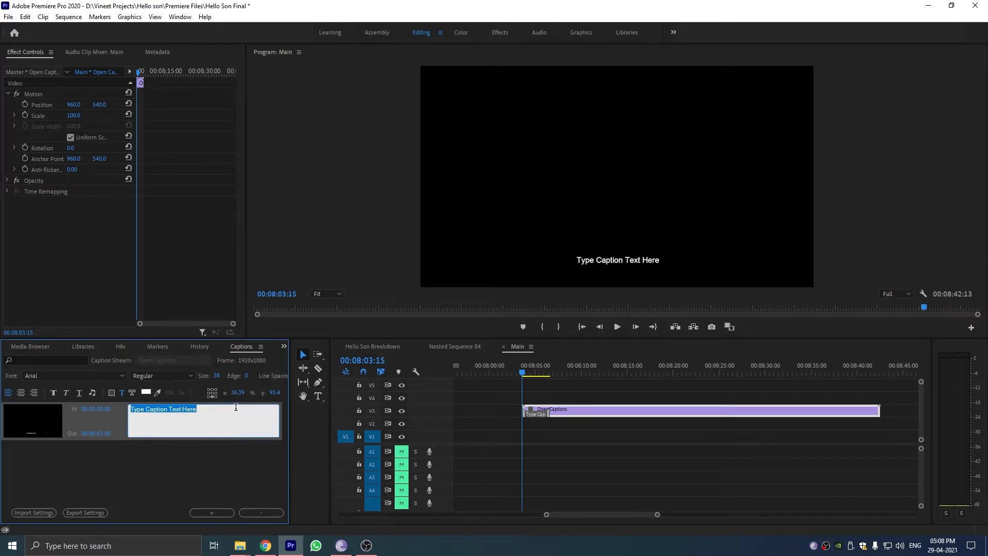
{"action": "type", "text": "Helo"}
{"action": "key", "text": "BackSpace"}
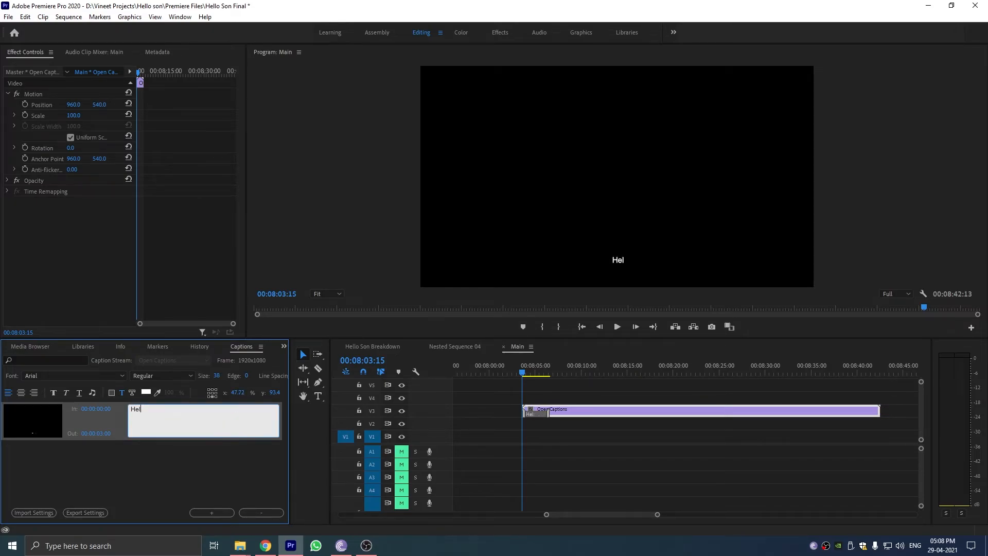
{"action": "type", "text": "lo son! do you m"}
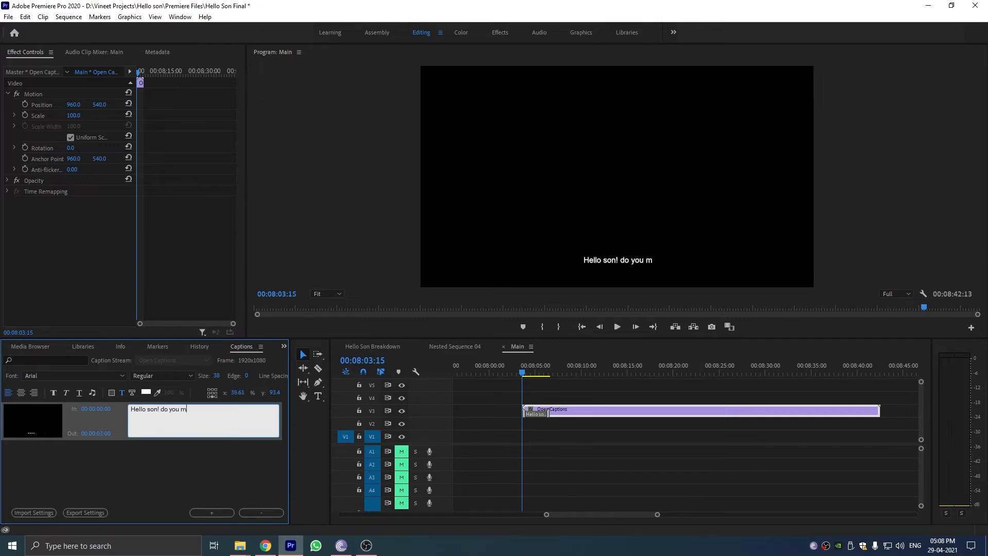
{"action": "type", "text": "iss your "}
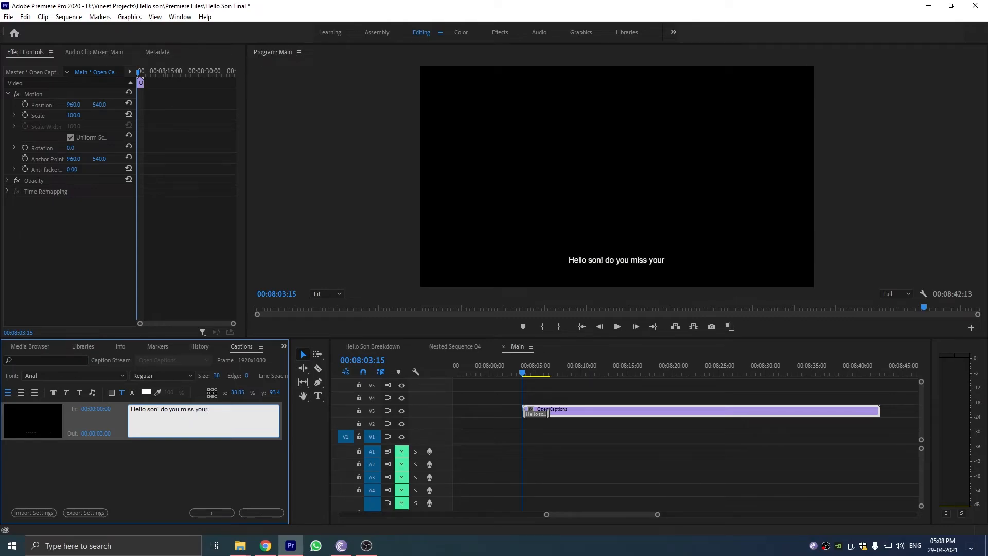
{"action": "type", "text": "mother"}
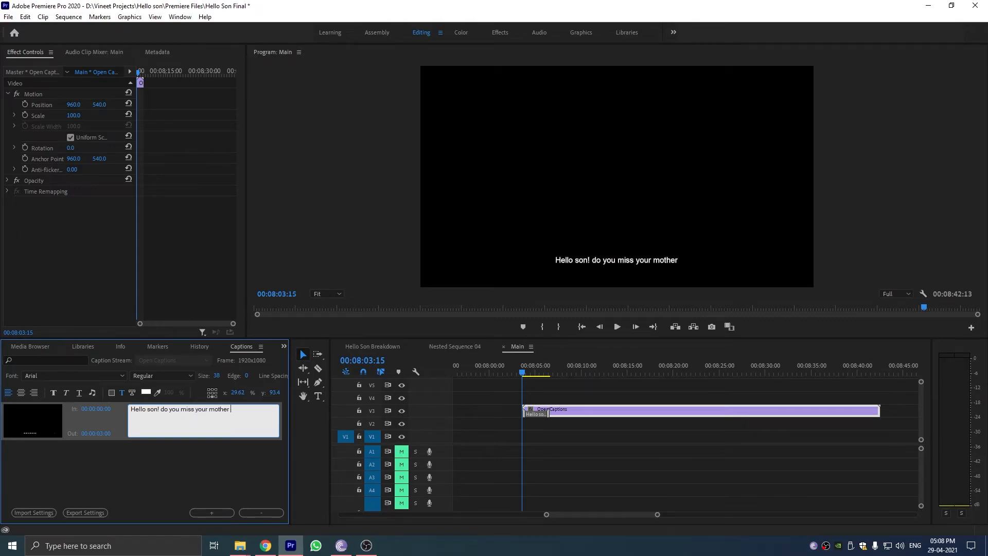
{"action": "type", "text": " yet?"}
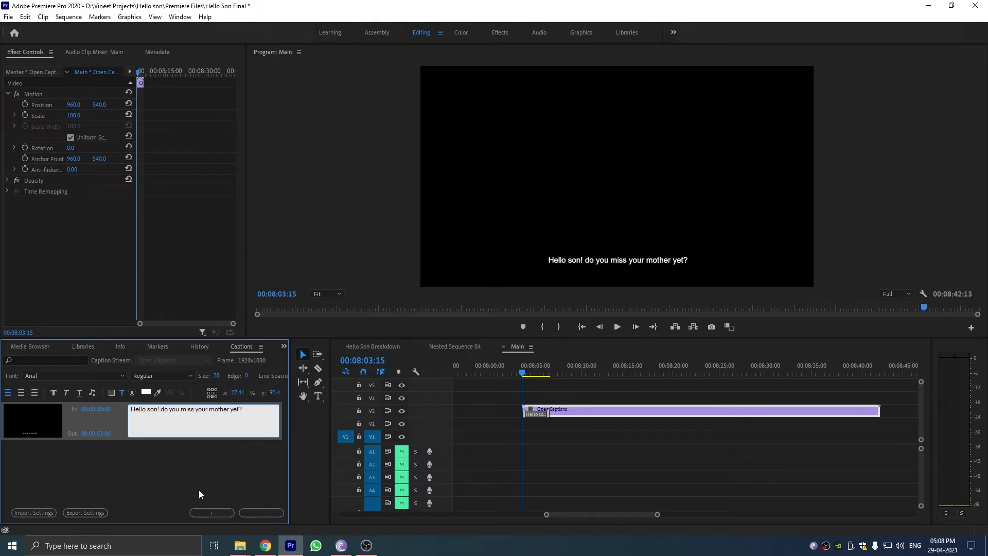
{"action": "left_click", "coordinate": [174, 458]}
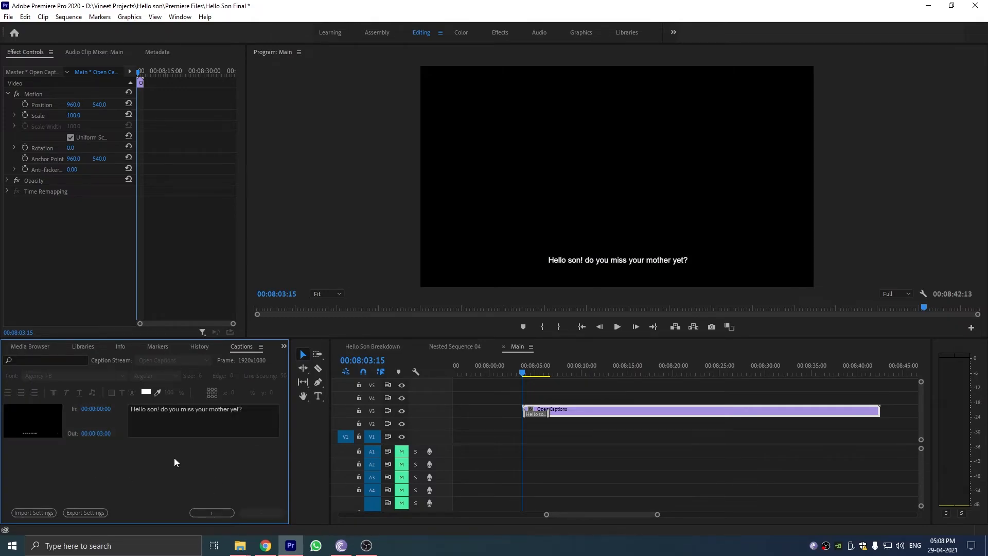
- Add a second caption reading "WHo is this ?" and position it on the timeline to start at 00:08:12:24
{"action": "left_click", "coordinate": [561, 370]}
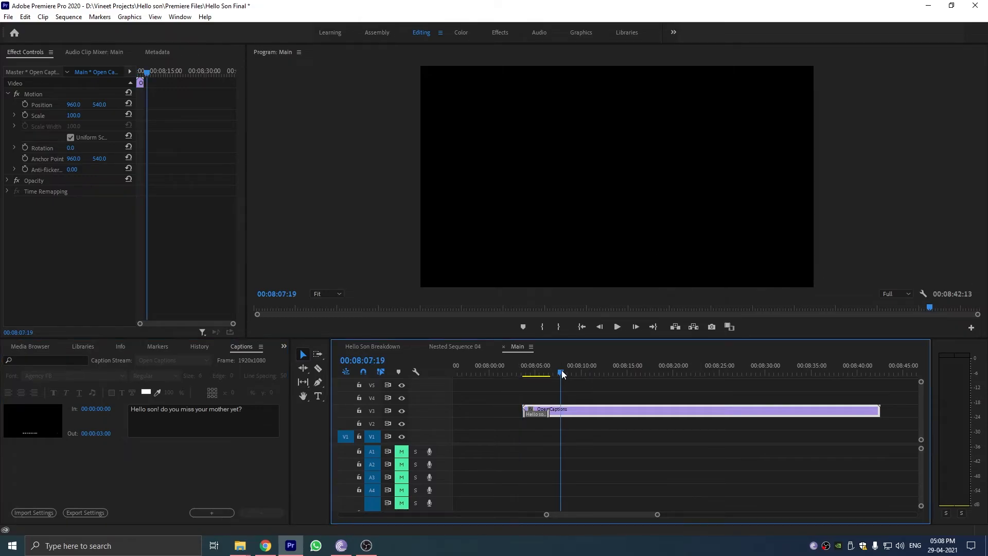
{"action": "left_click", "coordinate": [210, 512]}
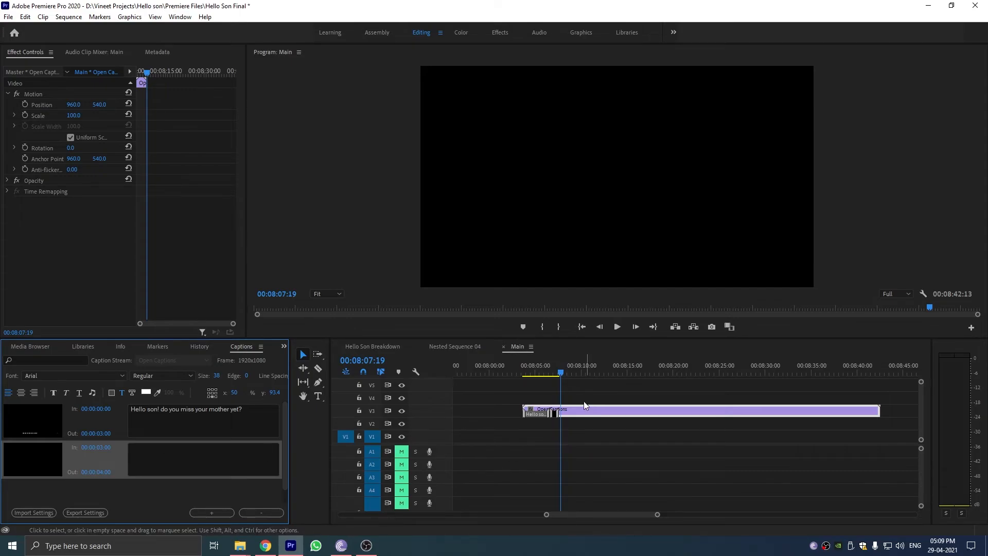
{"action": "scroll", "coordinate": [586, 403], "scroll_direction": "up", "scroll_amount": 5}
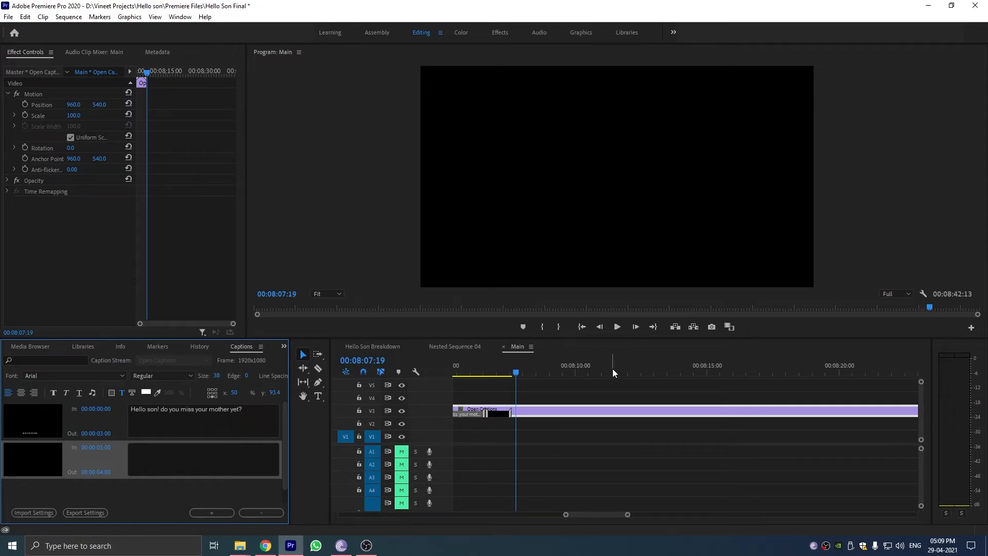
{"action": "left_click_drag", "start_coordinate": [612, 369], "coordinate": [656, 373]}
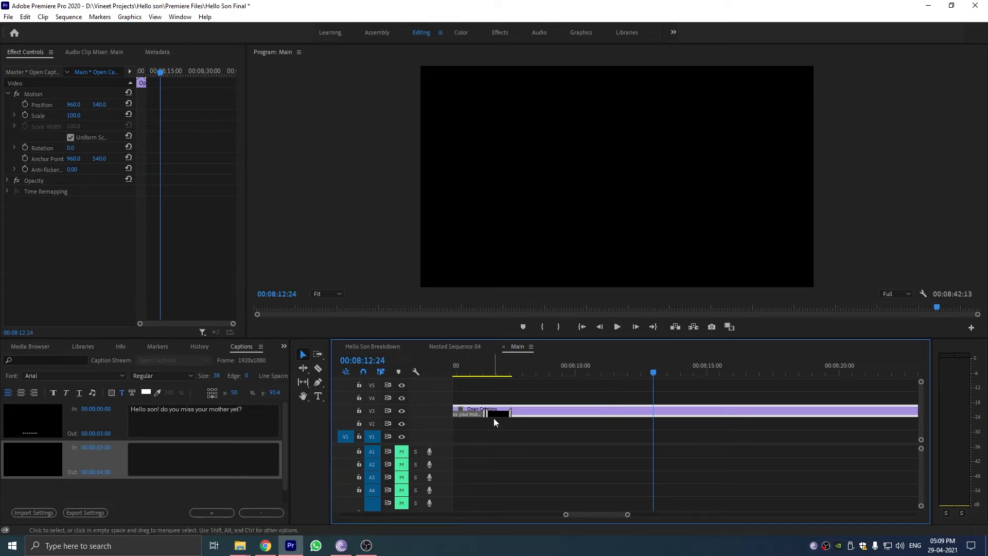
{"action": "left_click_drag", "start_coordinate": [495, 412], "coordinate": [612, 405]}
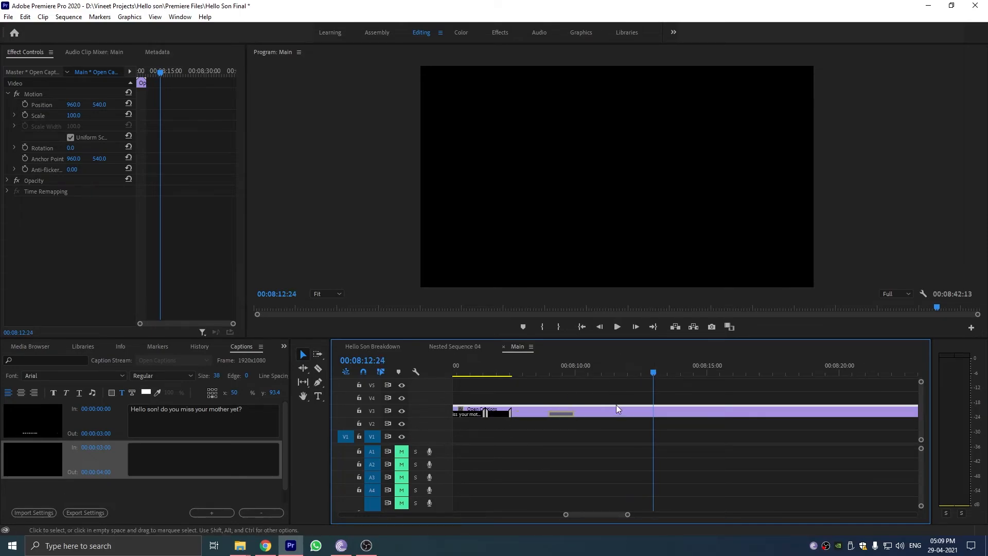
{"action": "mouse_move", "coordinate": [673, 410]}
{"action": "left_mouse_down"}
{"action": "mouse_move", "coordinate": [658, 425]}
{"action": "mouse_move", "coordinate": [667, 427]}
{"action": "left_mouse_up"}
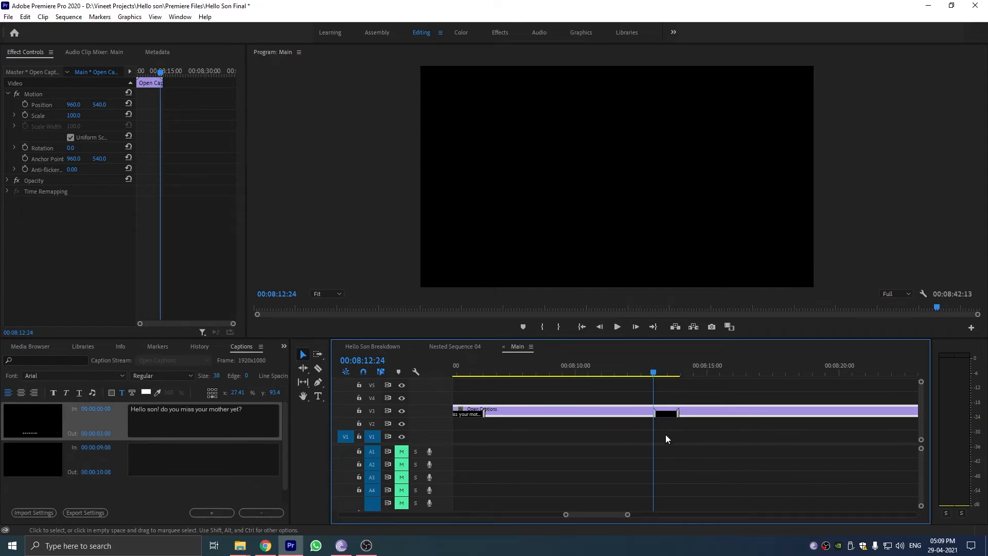
{"action": "left_click", "coordinate": [209, 448]}
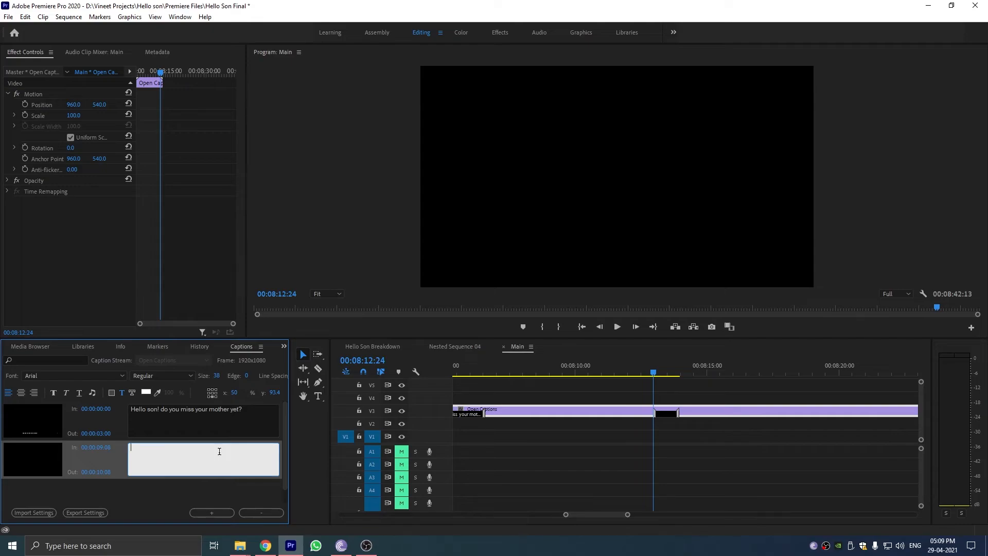
{"action": "type", "text": "WHo is this ?"}
- Play both captions from just before the first one to 00:08:15:03 and dismiss the error dialog
{"action": "scroll", "coordinate": [578, 441], "scroll_direction": "up", "scroll_amount": 2}
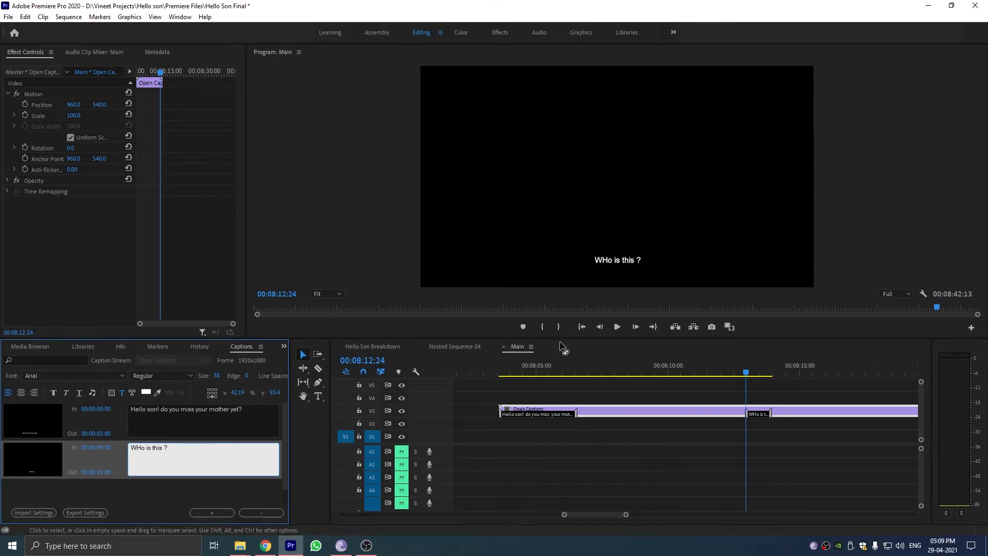
{"action": "left_click", "coordinate": [483, 364]}
{"action": "key", "text": "space"}
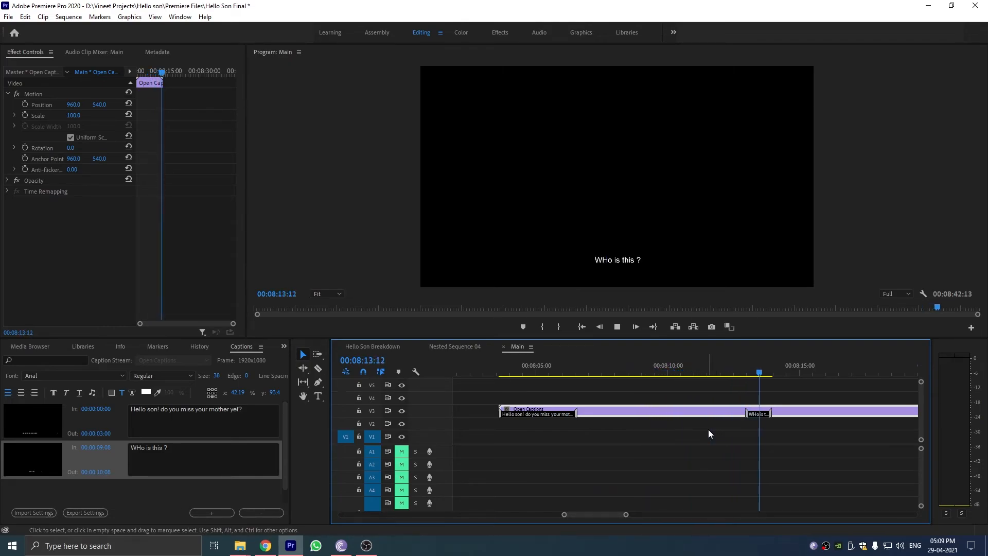
{"action": "key", "text": "space"}
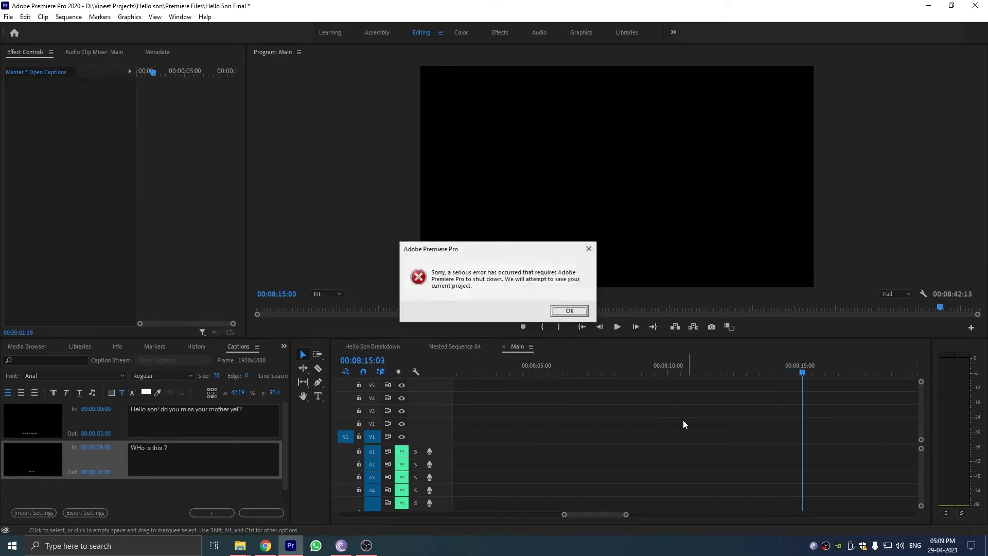
{"action": "left_click", "coordinate": [569, 311]}
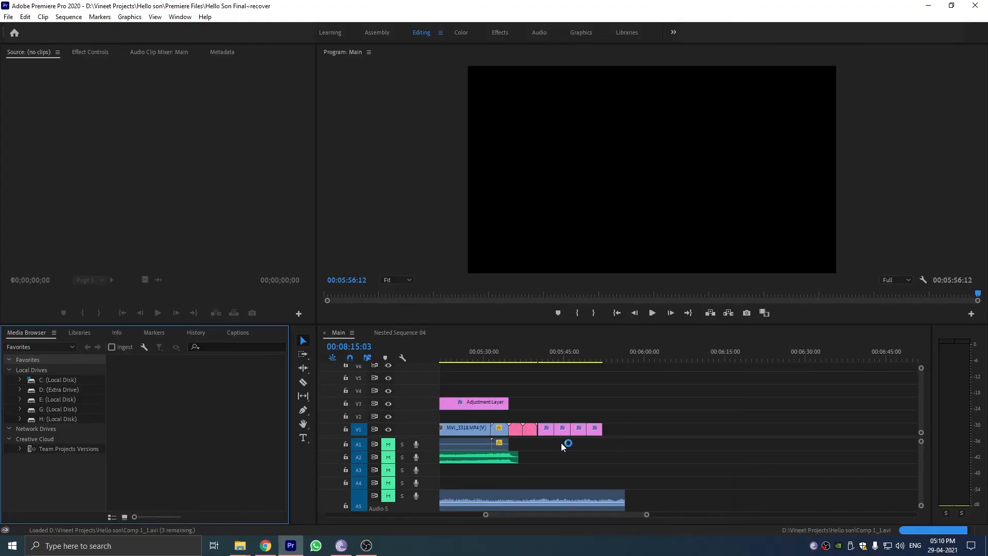
- In the recovered project's Main sequence, go to the start of the captioned phone conversation and play it up to 00:01:59:14
{"action": "scroll", "coordinate": [598, 460], "scroll_direction": "up", "scroll_amount": 10}
{"action": "left_click", "coordinate": [566, 361]}
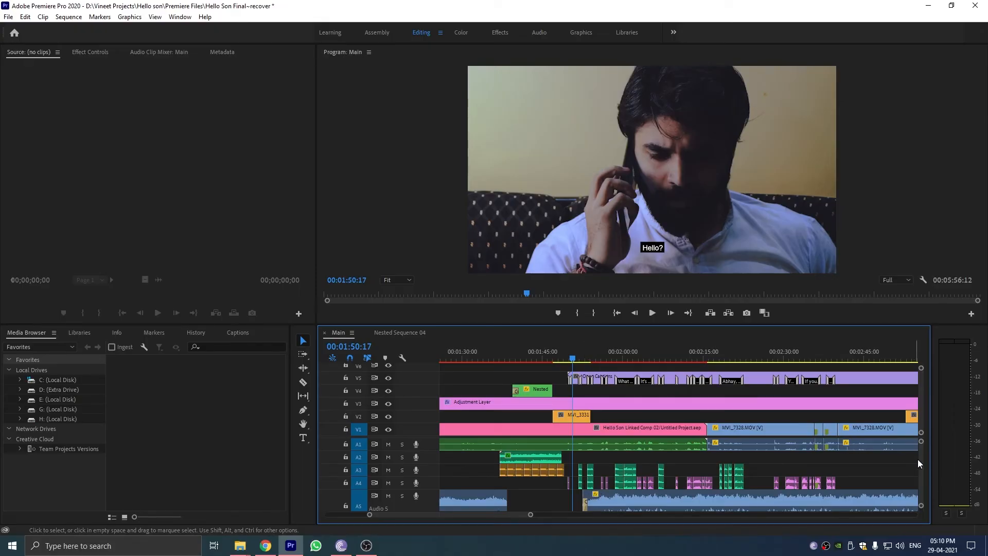
{"action": "scroll", "coordinate": [919, 456], "scroll_direction": "down", "scroll_amount": 2}
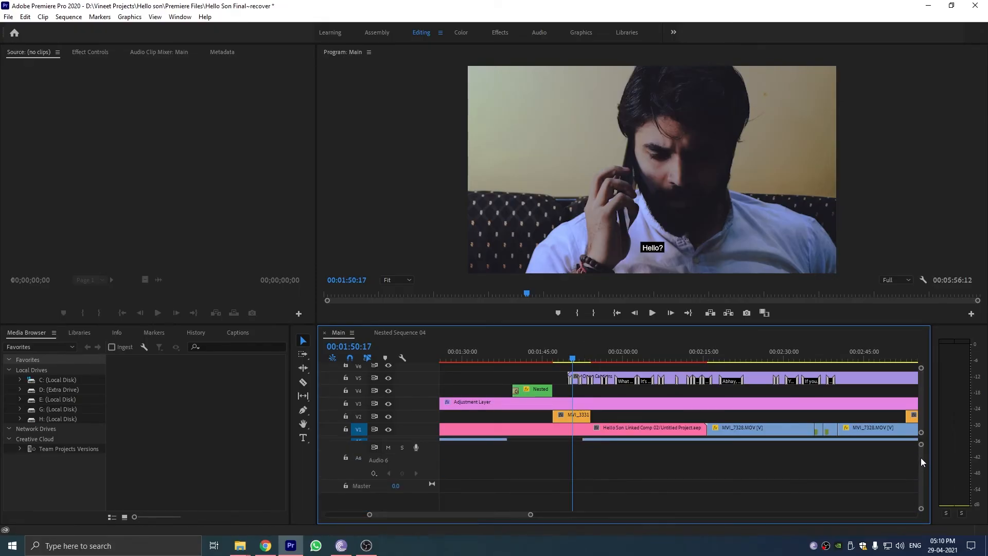
{"action": "scroll", "coordinate": [922, 451], "scroll_direction": "down", "scroll_amount": 2}
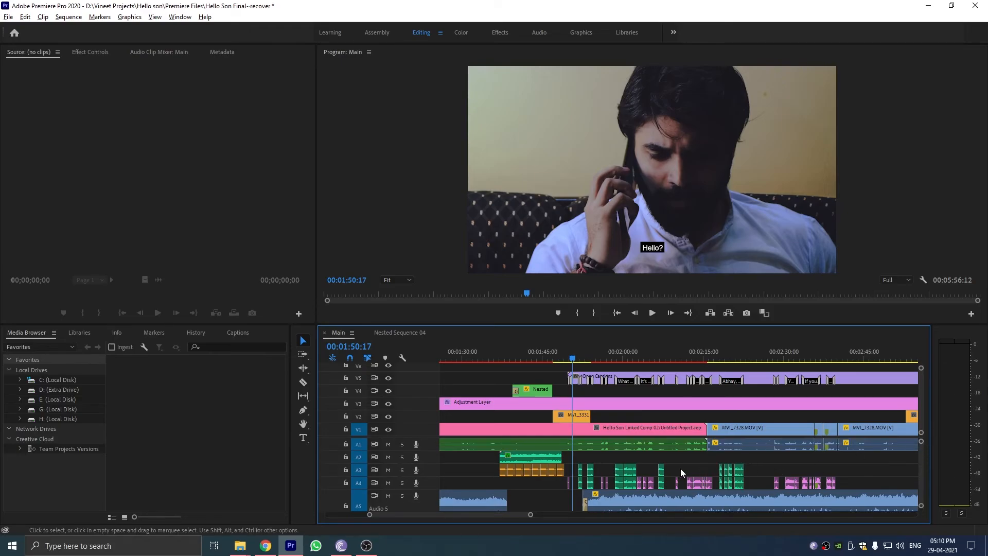
{"action": "scroll", "coordinate": [683, 468], "scroll_direction": "up", "scroll_amount": 3}
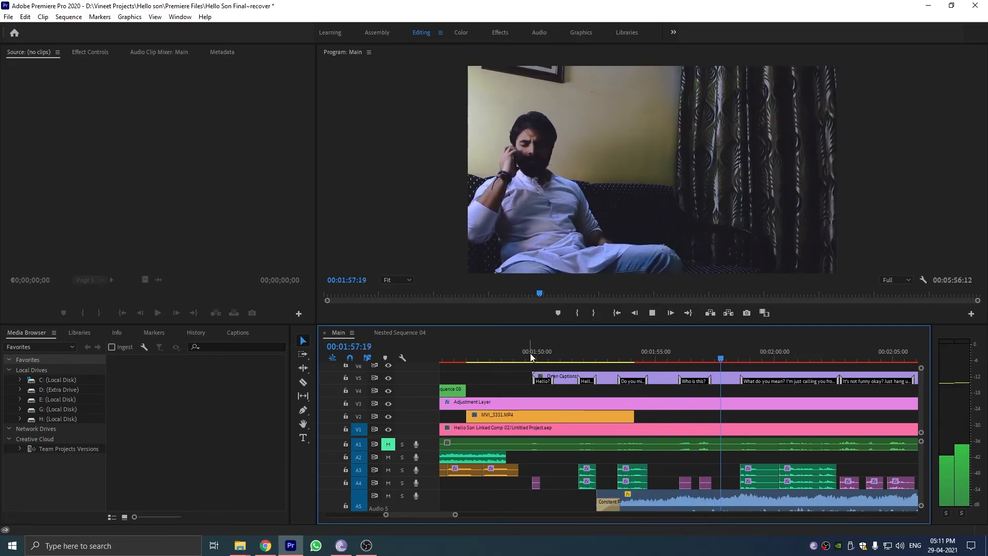
{"action": "key", "text": "space"}
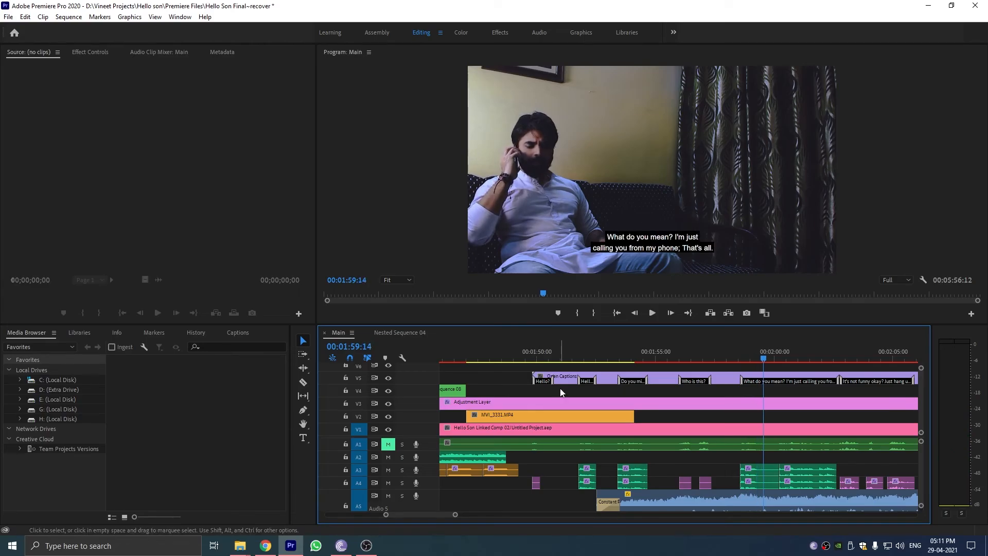
- Try to save the recovered project and dismiss the save dialog
{"action": "key", "text": "ctrl+s"}
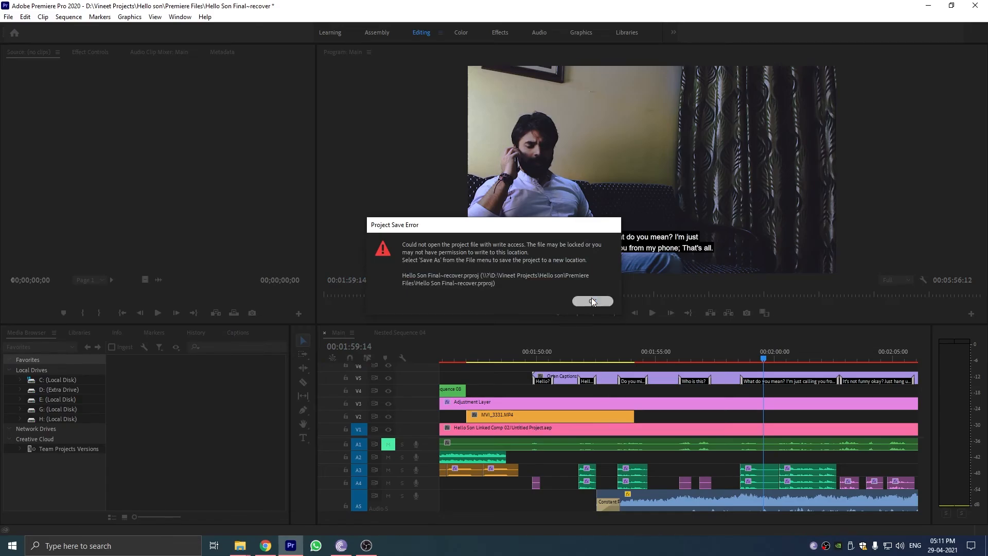
{"action": "left_click", "coordinate": [591, 300]}
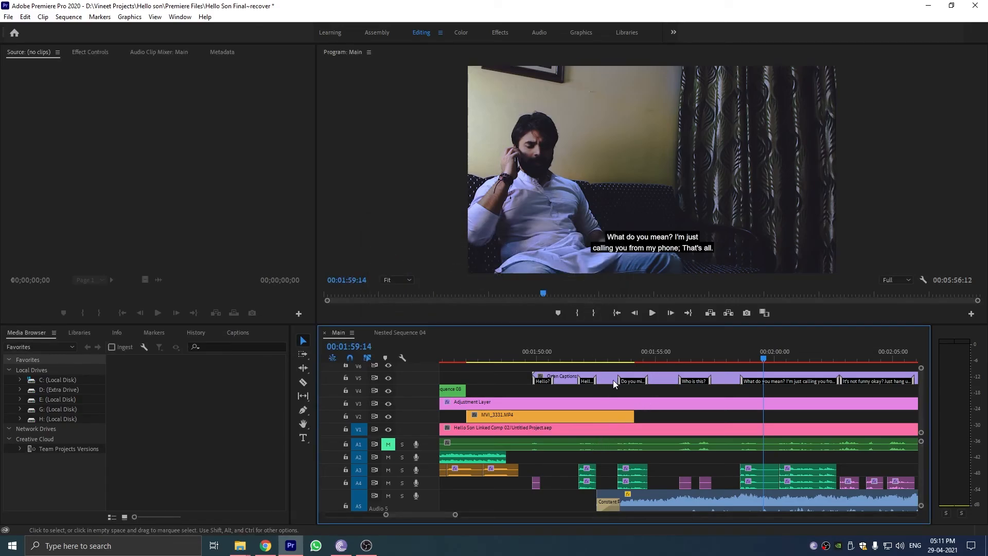
- Locate the title cards near the film's end and show the HELLO SON card at 00:05:35:14
{"action": "scroll", "coordinate": [607, 439], "scroll_direction": "down", "scroll_amount": 5}
{"action": "scroll", "coordinate": [610, 441], "scroll_direction": "down", "scroll_amount": 5}
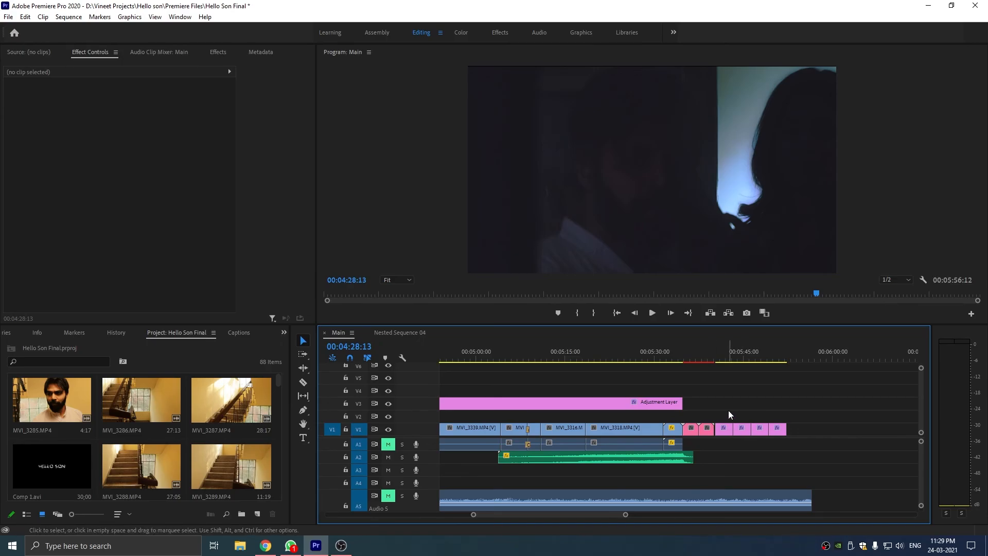
{"action": "scroll", "coordinate": [704, 452], "scroll_direction": "up", "scroll_amount": 1}
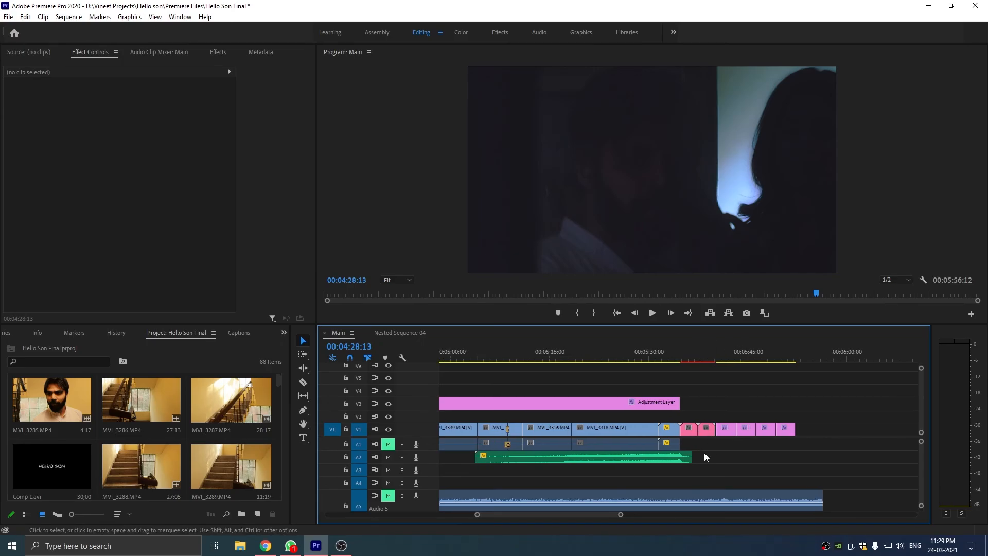
{"action": "scroll", "coordinate": [704, 452], "scroll_direction": "up", "scroll_amount": 6}
{"action": "scroll", "coordinate": [656, 468], "scroll_direction": "up", "scroll_amount": 4}
{"action": "scroll", "coordinate": [628, 381], "scroll_direction": "up", "scroll_amount": 1}
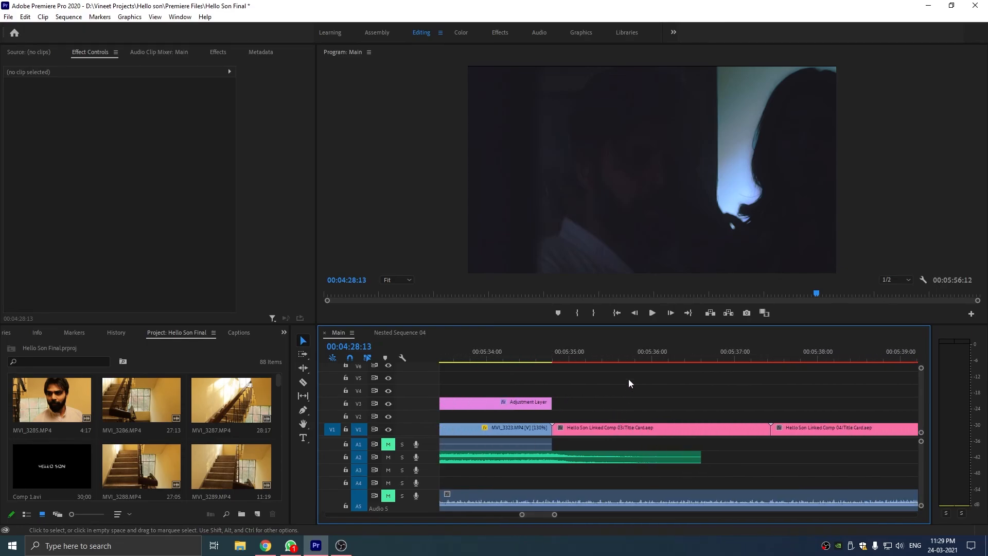
{"action": "left_click", "coordinate": [616, 355]}
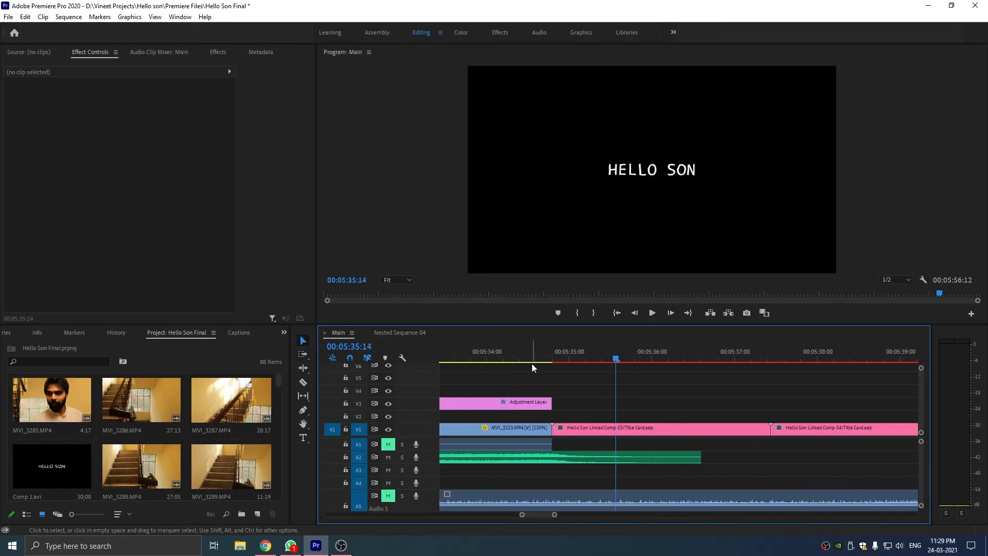
- Mute audio track A2 and play the transition into the title cards from 00:05:34:10 to 00:05:37:22
{"action": "left_click", "coordinate": [520, 350]}
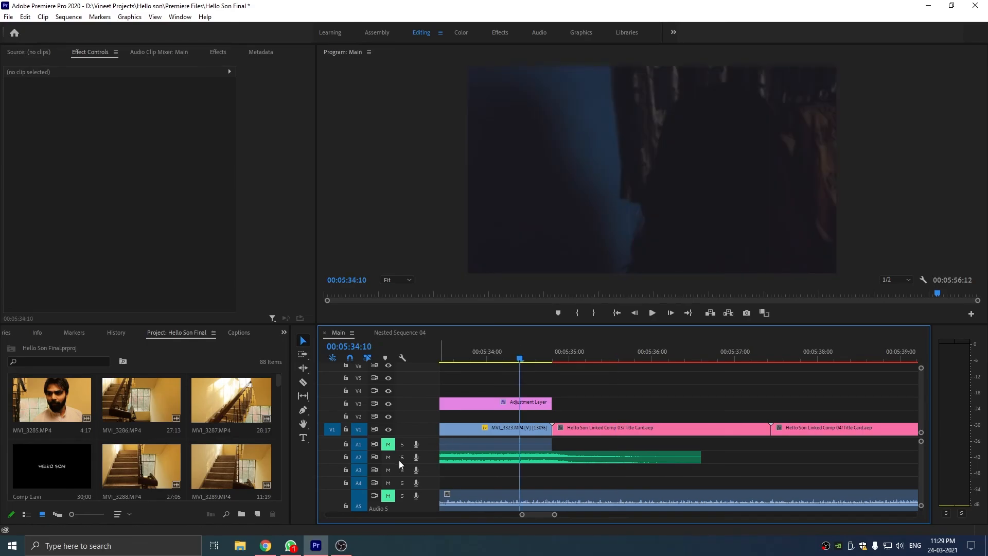
{"action": "key", "text": "space"}
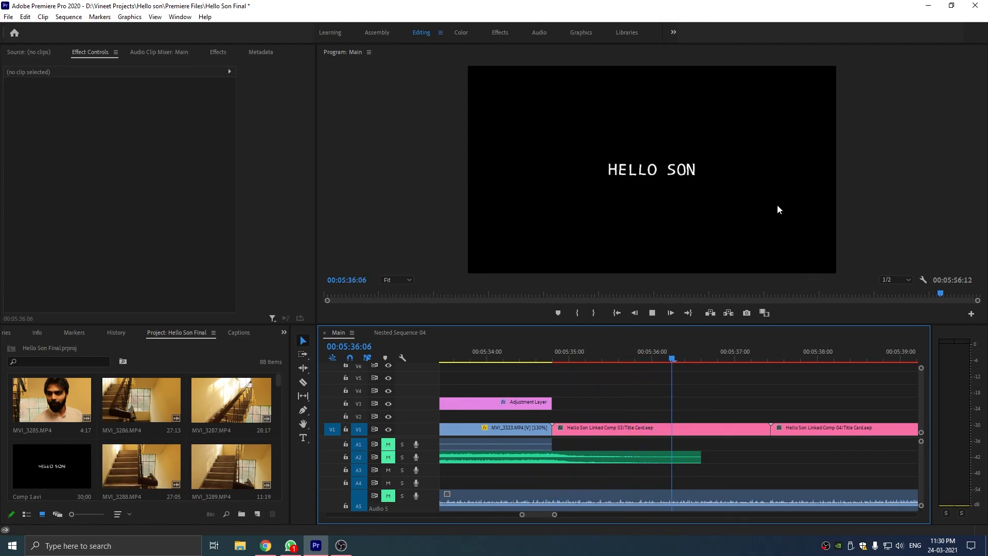
{"action": "key", "text": "space"}
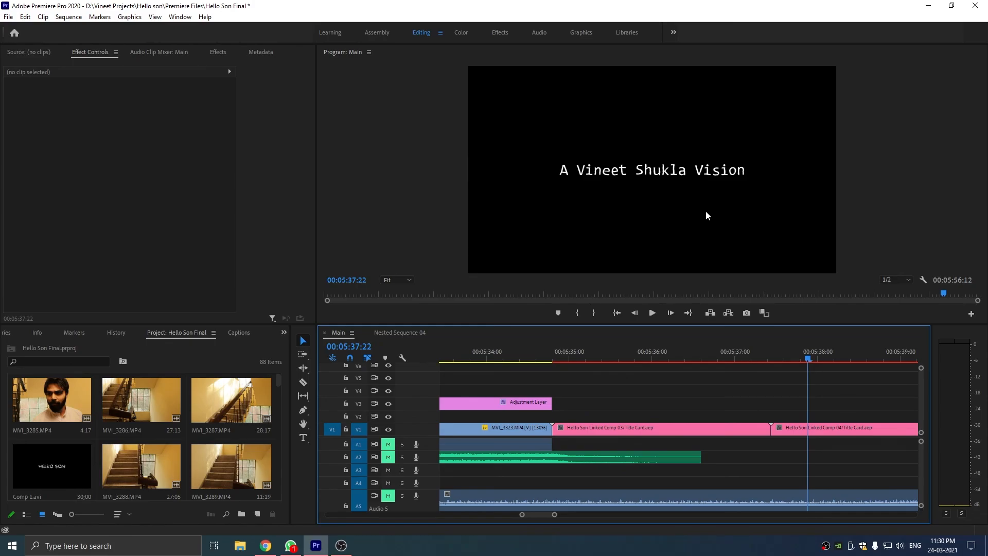
- Select the Hello Son Linked Comp 03 title card on V1 and move the playhead to the post-production credit card
{"action": "left_click", "coordinate": [597, 428]}
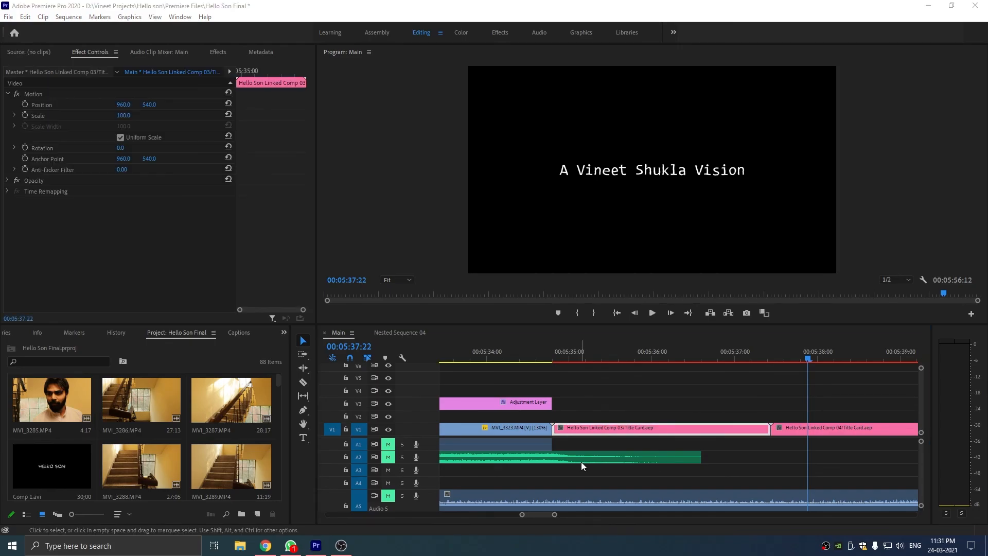
{"action": "scroll", "coordinate": [597, 440], "scroll_direction": "down", "scroll_amount": 2, "text": "alt"}
{"action": "scroll", "coordinate": [597, 440], "scroll_direction": "down", "scroll_amount": 4, "text": "alt"}
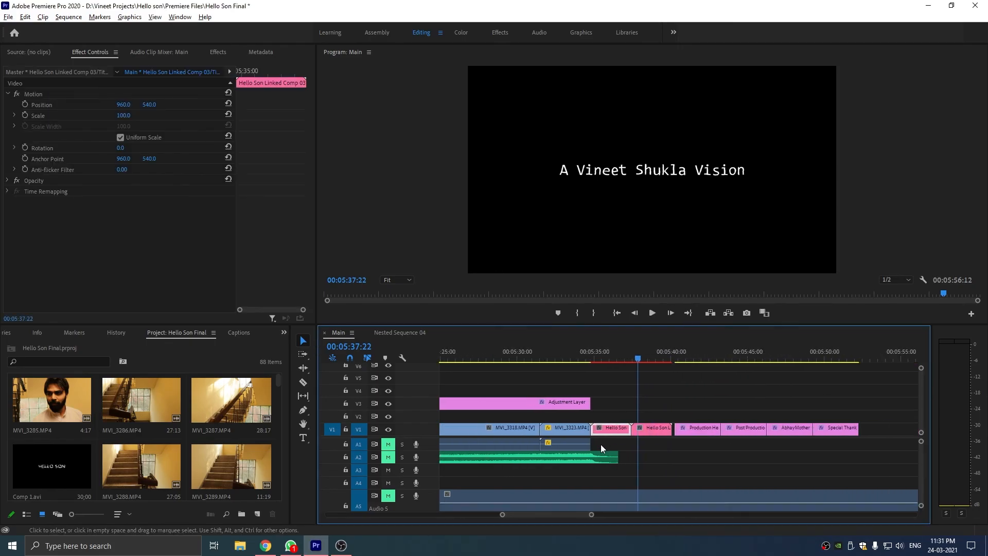
{"action": "left_click", "coordinate": [730, 356]}
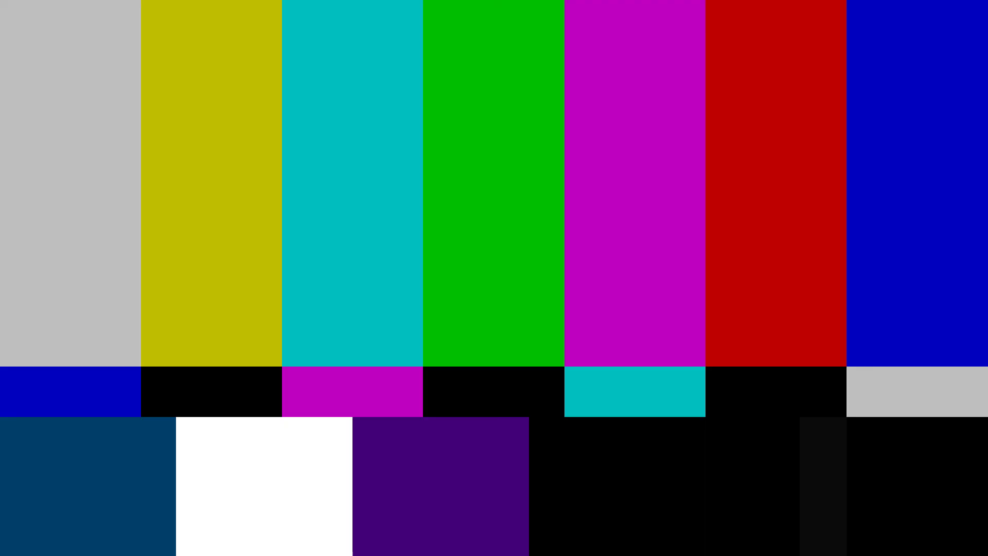